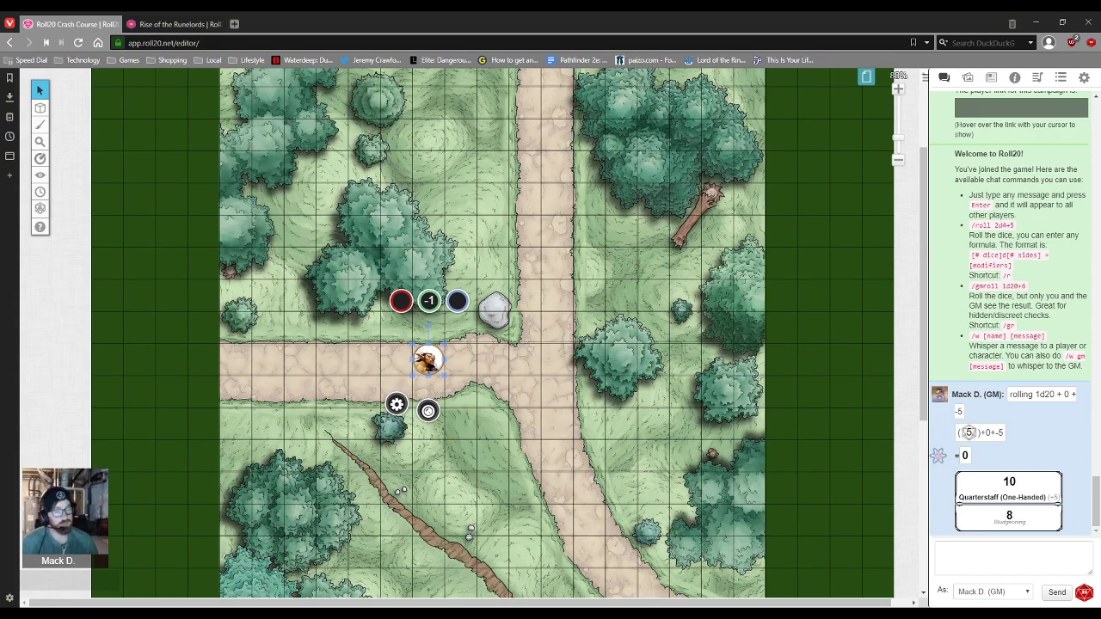
Step: Switch to the Rise of the Runelords game, close the Roll-or-Initiative! editor and show chat
{"action": "left_click", "coordinate": [165, 26]}
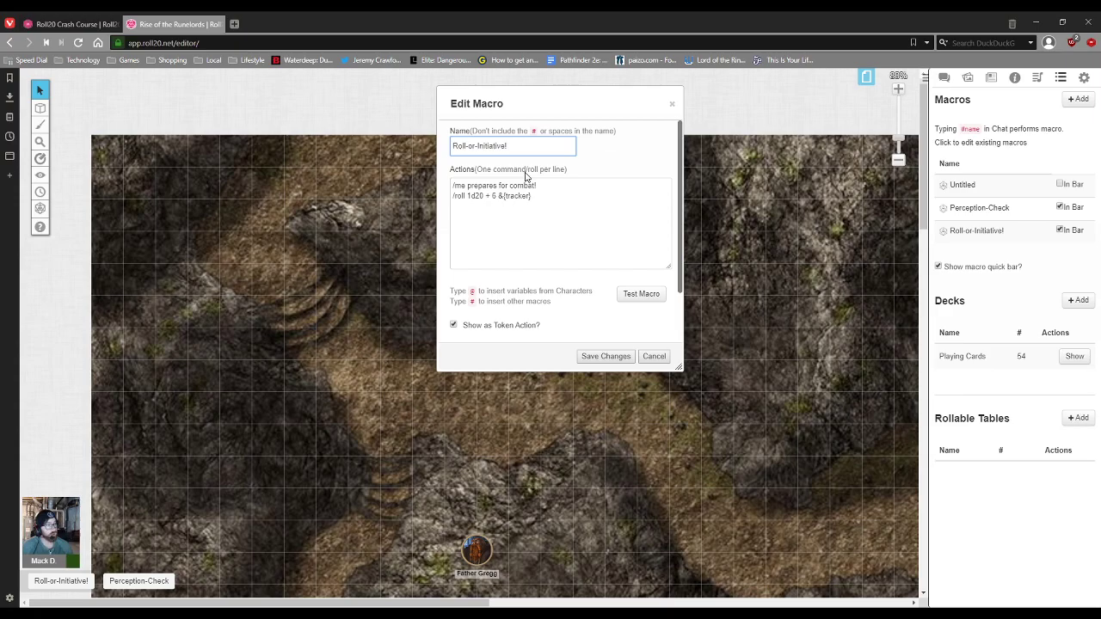
{"action": "left_click", "coordinate": [673, 105]}
{"action": "left_click", "coordinate": [945, 77]}
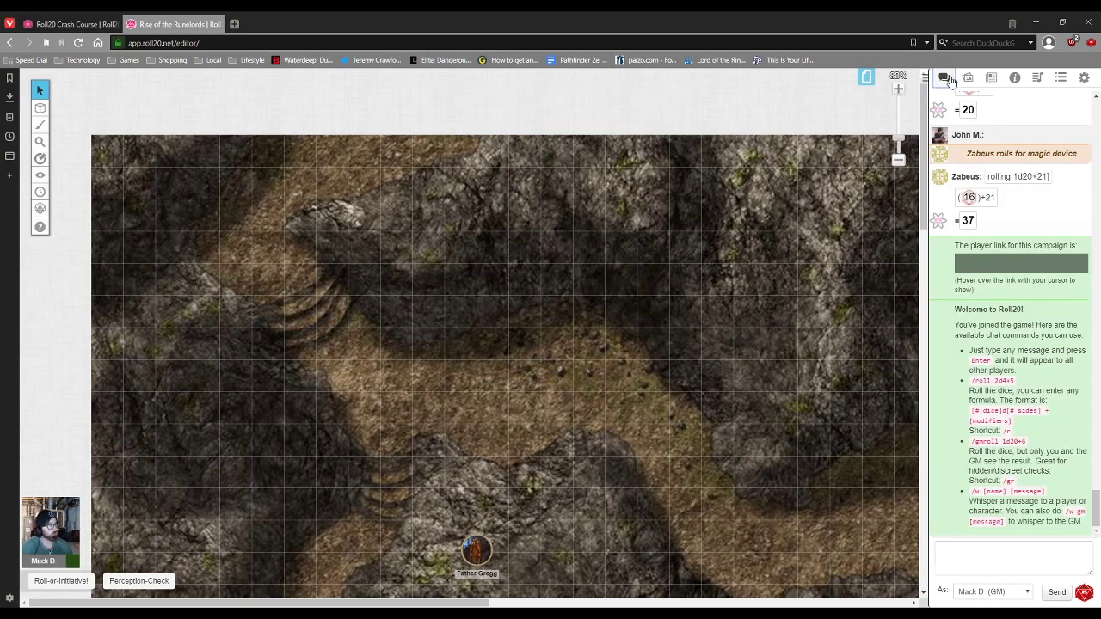
Step: Open the Perception-Check macro, enlarge and reposition its editor, and highlight its /me perceives... line
{"action": "left_click", "coordinate": [1061, 79]}
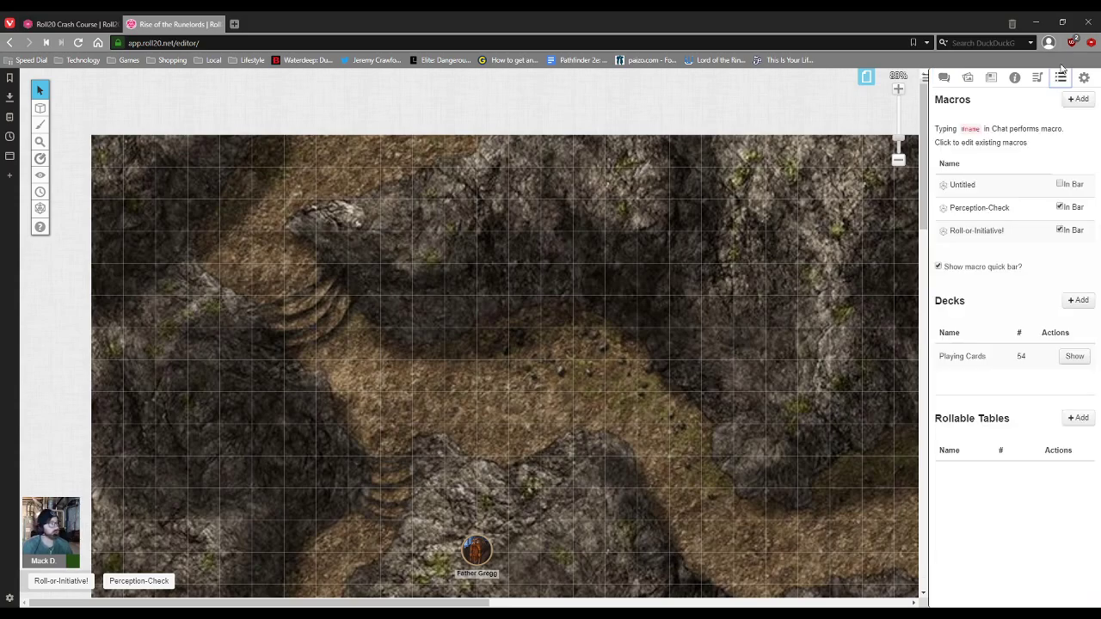
{"action": "left_click", "coordinate": [980, 209]}
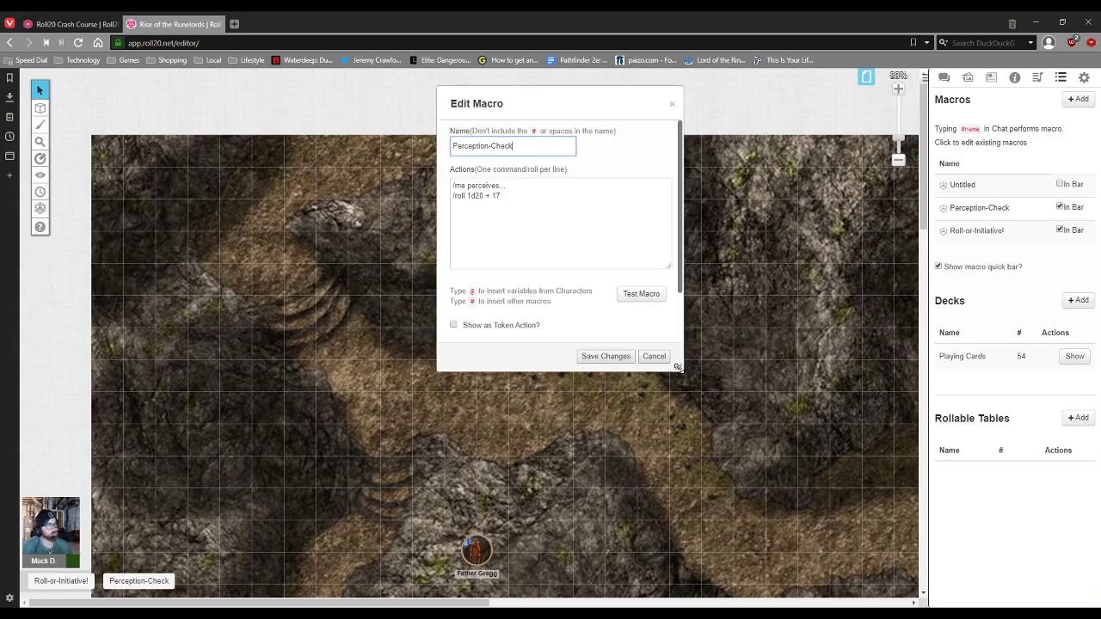
{"action": "left_click_drag", "start_coordinate": [678, 368], "coordinate": [769, 432]}
{"action": "left_click_drag", "start_coordinate": [637, 101], "coordinate": [526, 124]}
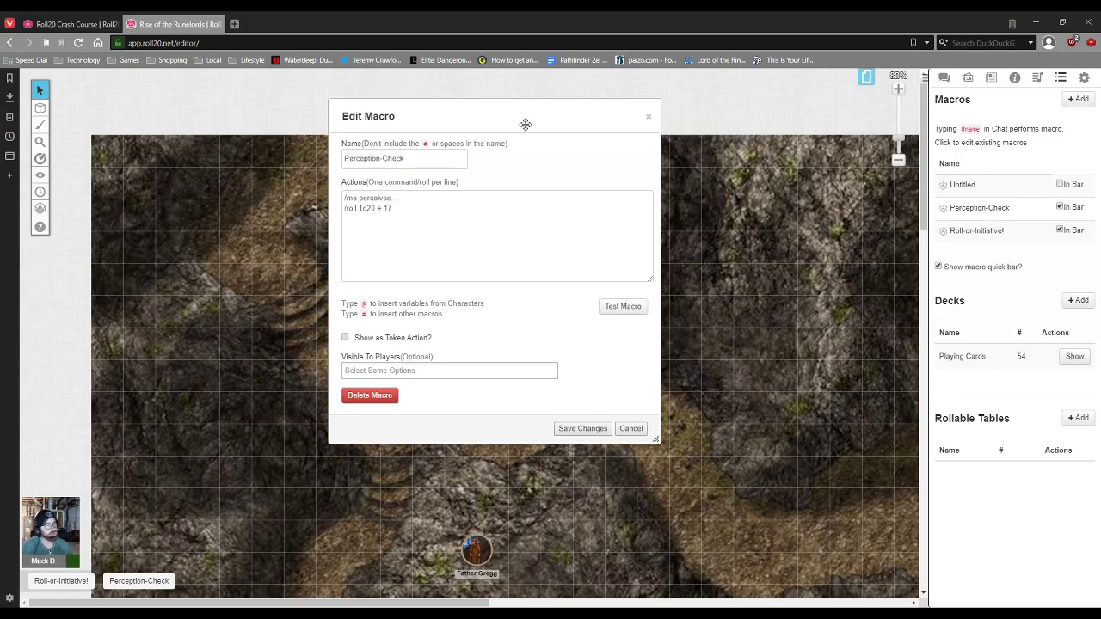
{"action": "left_click_drag", "start_coordinate": [343, 198], "coordinate": [411, 195]}
{"action": "left_click", "coordinate": [945, 77]}
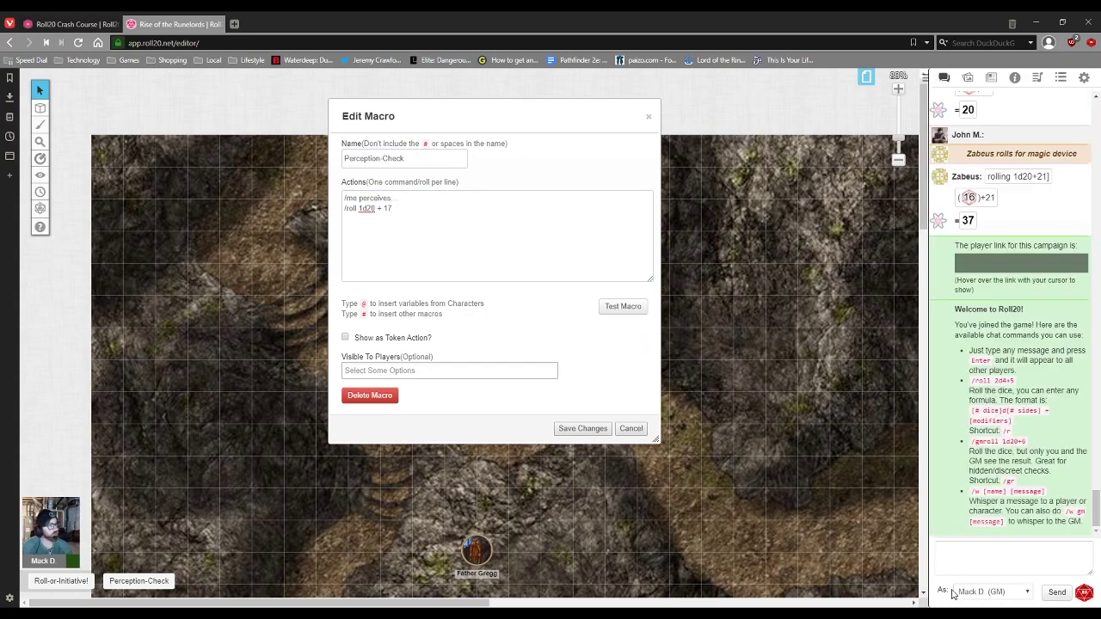
Step: Speak in chat as the player character and run the Perception-Check macro
{"action": "left_click", "coordinate": [981, 593]}
{"action": "left_click", "coordinate": [992, 561]}
{"action": "left_click", "coordinate": [989, 564]}
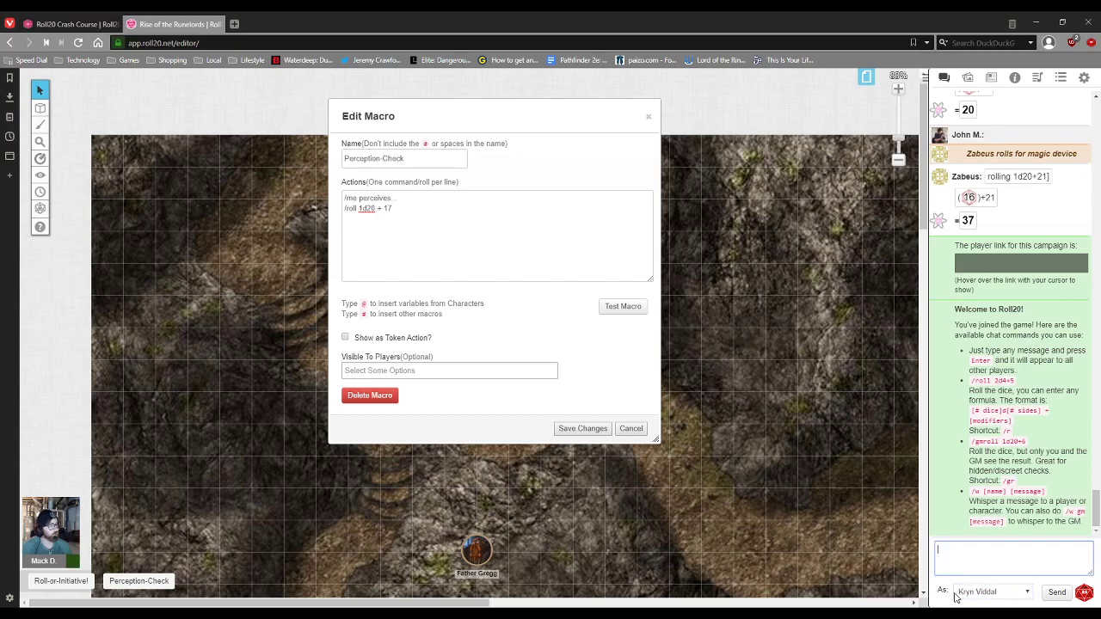
{"action": "left_click", "coordinate": [140, 582]}
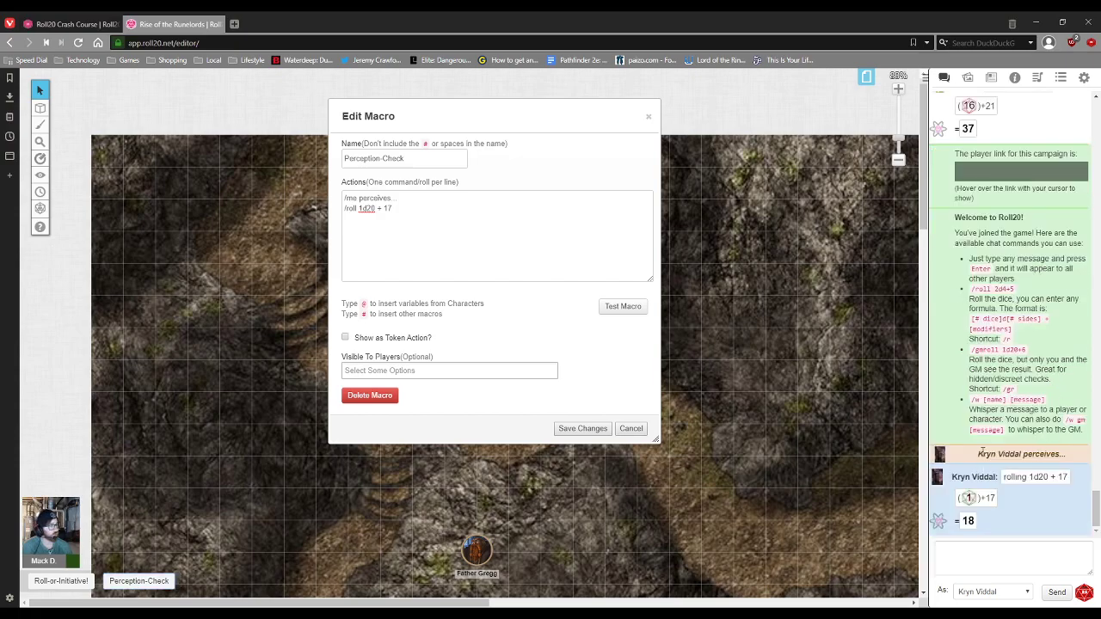
Step: Highlight the posted 1d20 + 17 roll in chat and the macro's /roll 1d20 + 17 line
{"action": "left_click_drag", "start_coordinate": [978, 454], "coordinate": [1068, 455]}
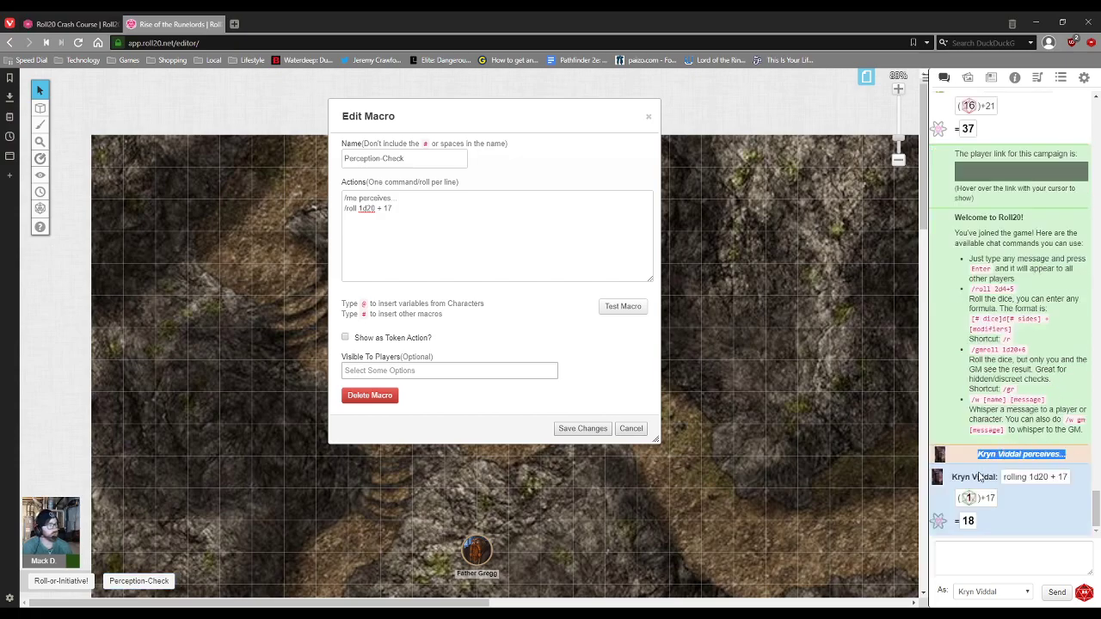
{"action": "left_click", "coordinate": [979, 476]}
{"action": "left_click_drag", "start_coordinate": [1003, 477], "coordinate": [1084, 476]}
{"action": "left_click", "coordinate": [535, 221]}
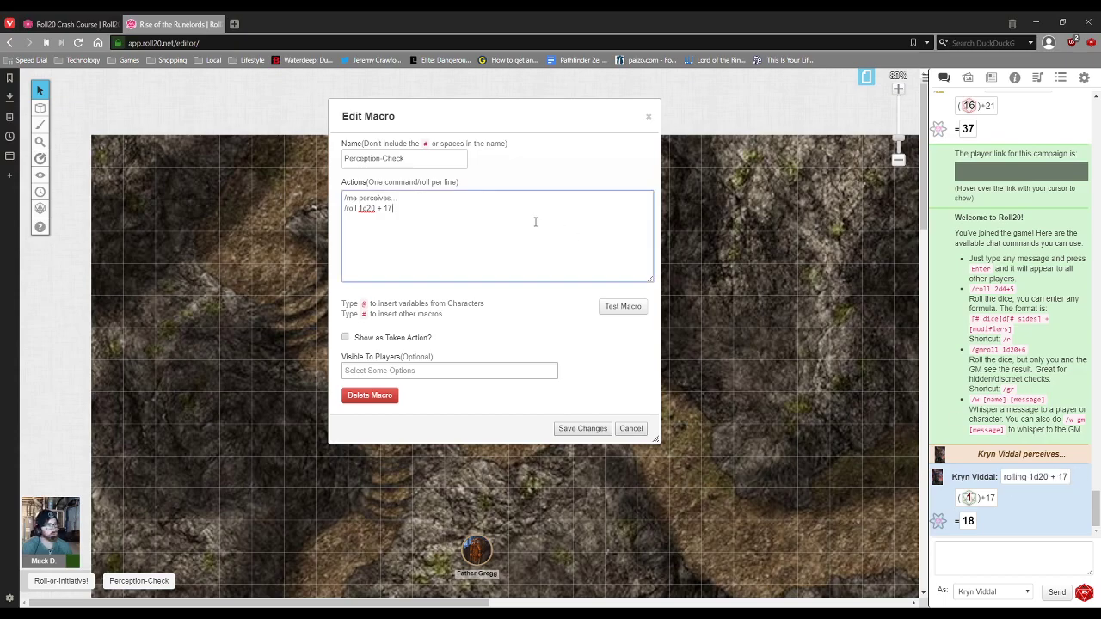
{"action": "left_click_drag", "start_coordinate": [344, 209], "coordinate": [401, 212]}
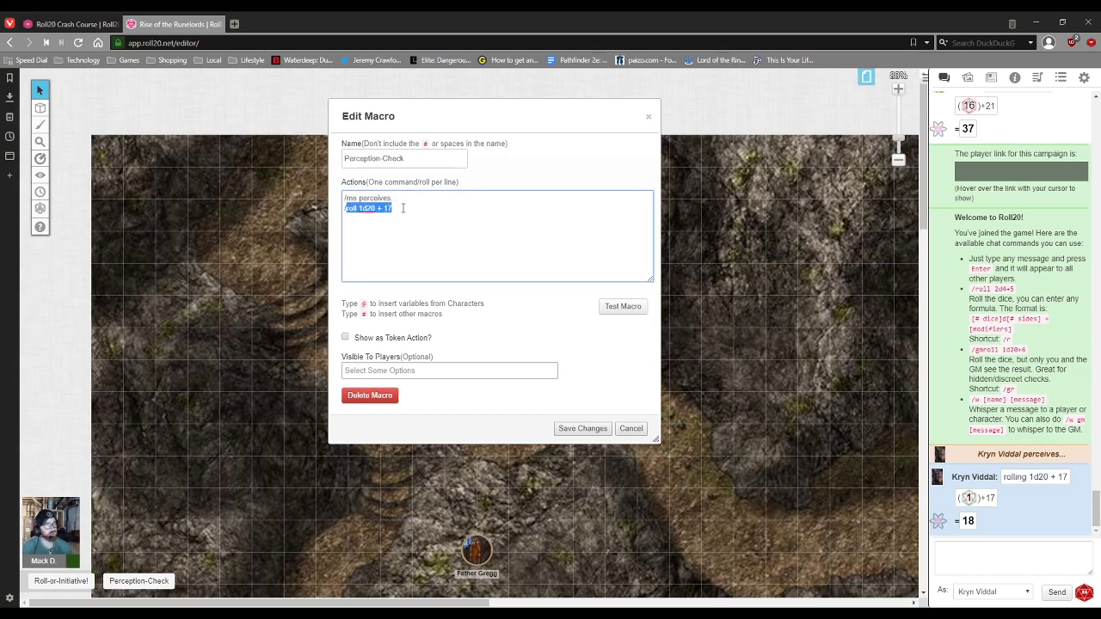
{"action": "left_click", "coordinate": [390, 215]}
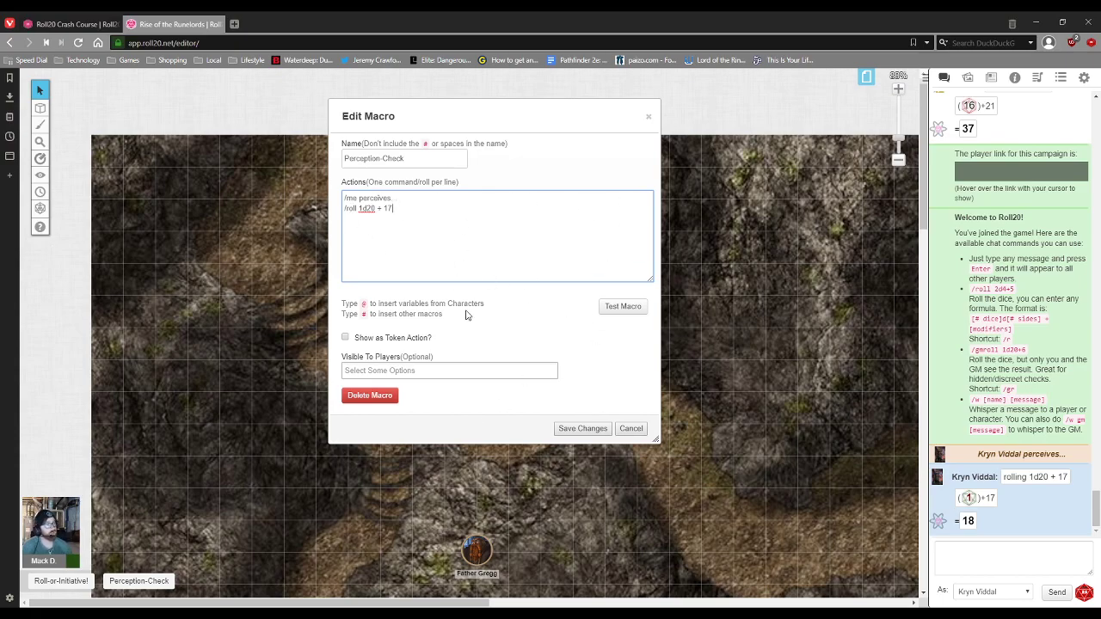
Step: Leave Visible To Players empty and save the Perception-Check macro
{"action": "left_click", "coordinate": [464, 370]}
{"action": "scroll", "coordinate": [415, 352], "scroll_direction": "down", "scroll_amount": 1}
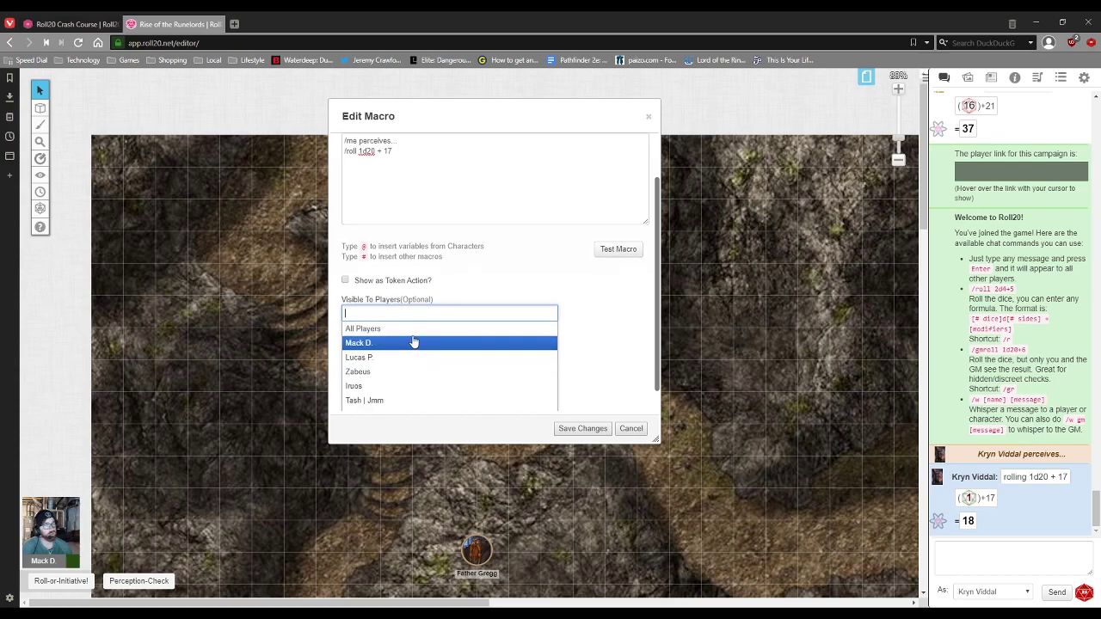
{"action": "left_click", "coordinate": [483, 266]}
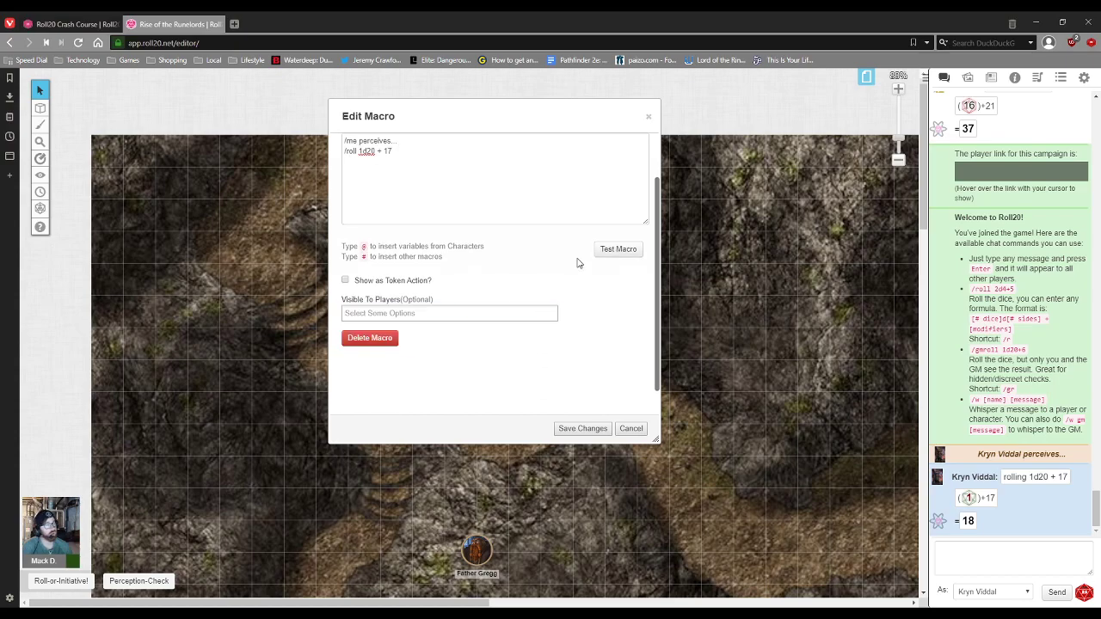
{"action": "scroll", "coordinate": [489, 261], "scroll_direction": "up", "scroll_amount": 1}
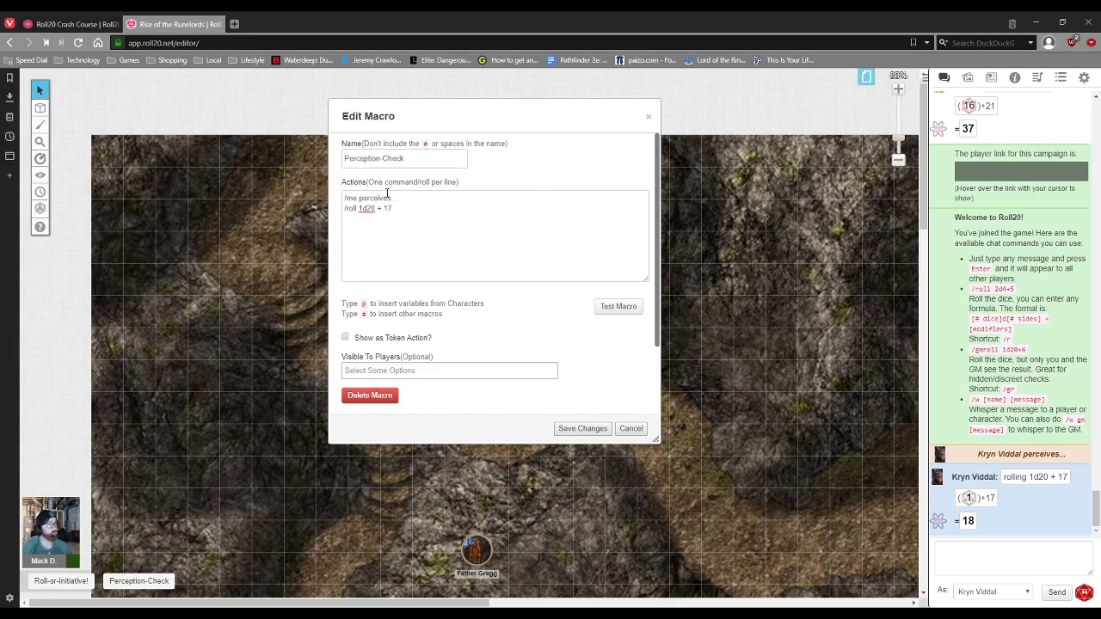
{"action": "left_click", "coordinate": [603, 427]}
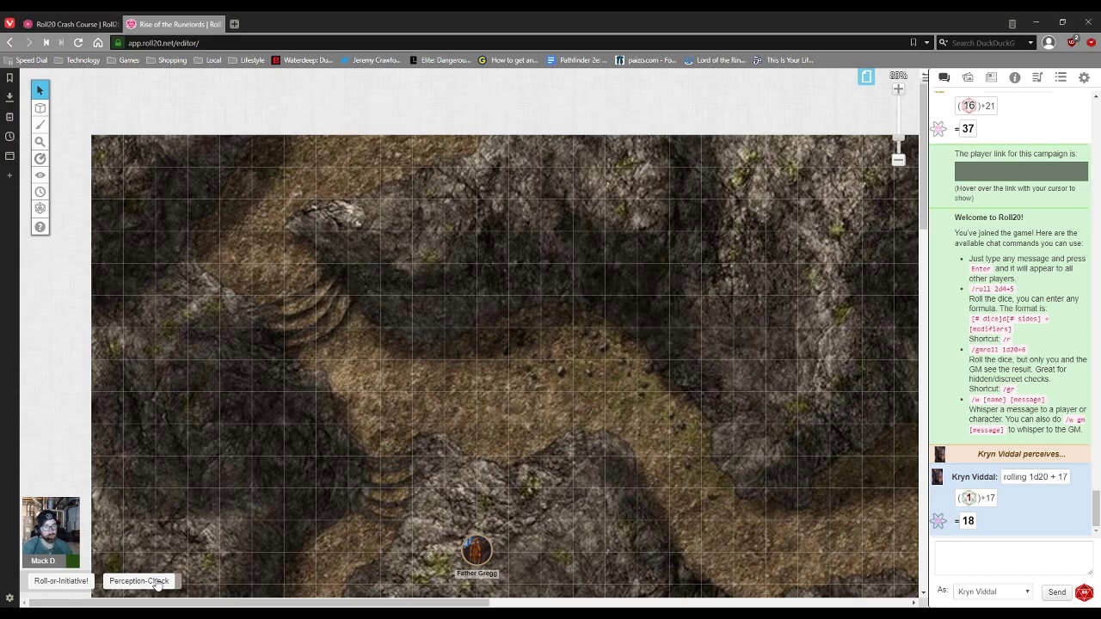
Step: Switch to the Crash Course game, deselect the forest-map token and list its macros
{"action": "left_click", "coordinate": [110, 25]}
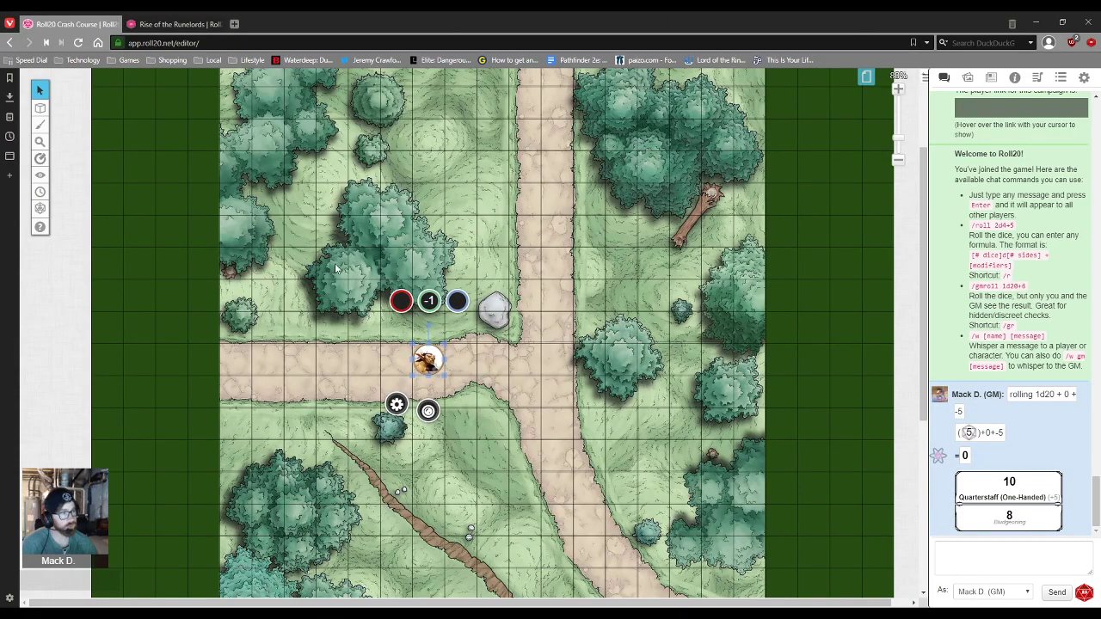
{"action": "left_click", "coordinate": [505, 423]}
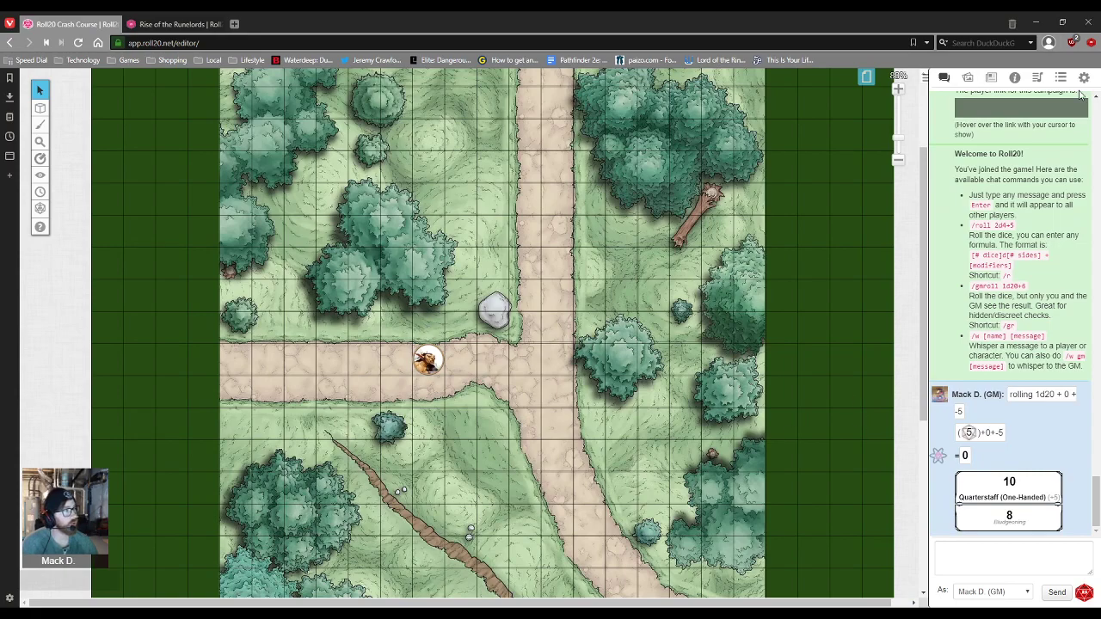
{"action": "left_click", "coordinate": [1061, 78]}
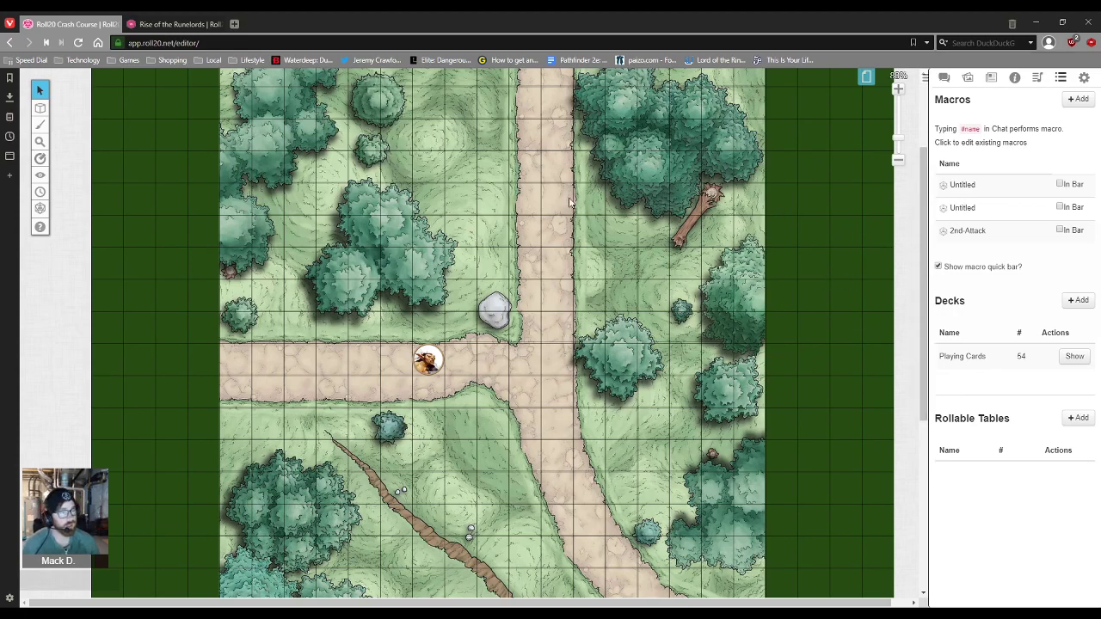
Step: Open 2nd-Attack, highlight its 1d20, Attack Bonus prompt and -5 parts, then close it
{"action": "left_click", "coordinate": [972, 233]}
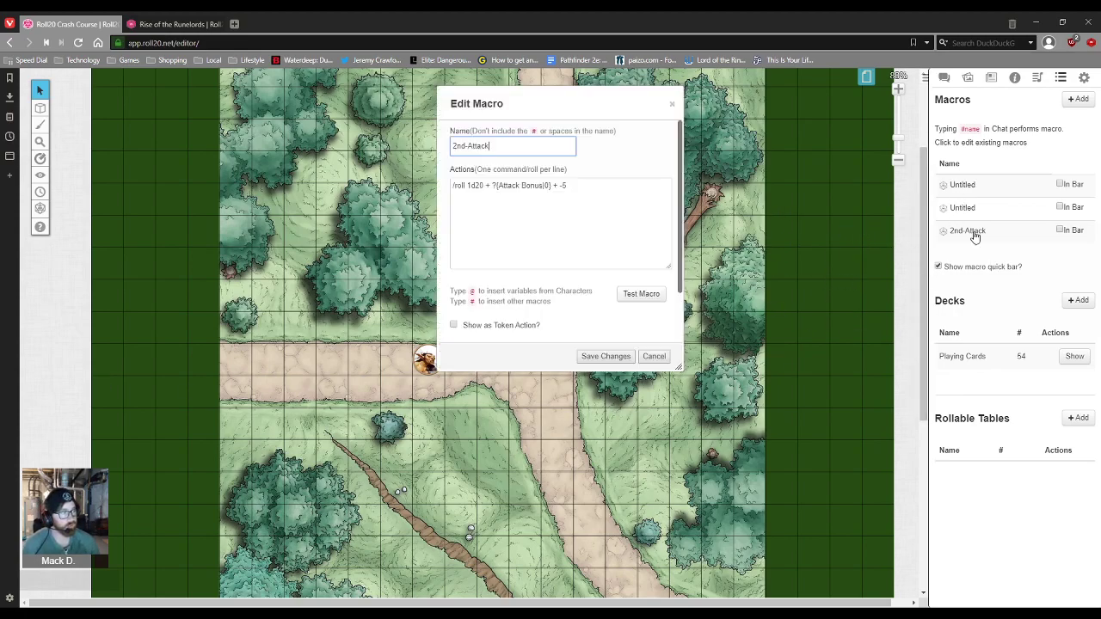
{"action": "left_click", "coordinate": [617, 190]}
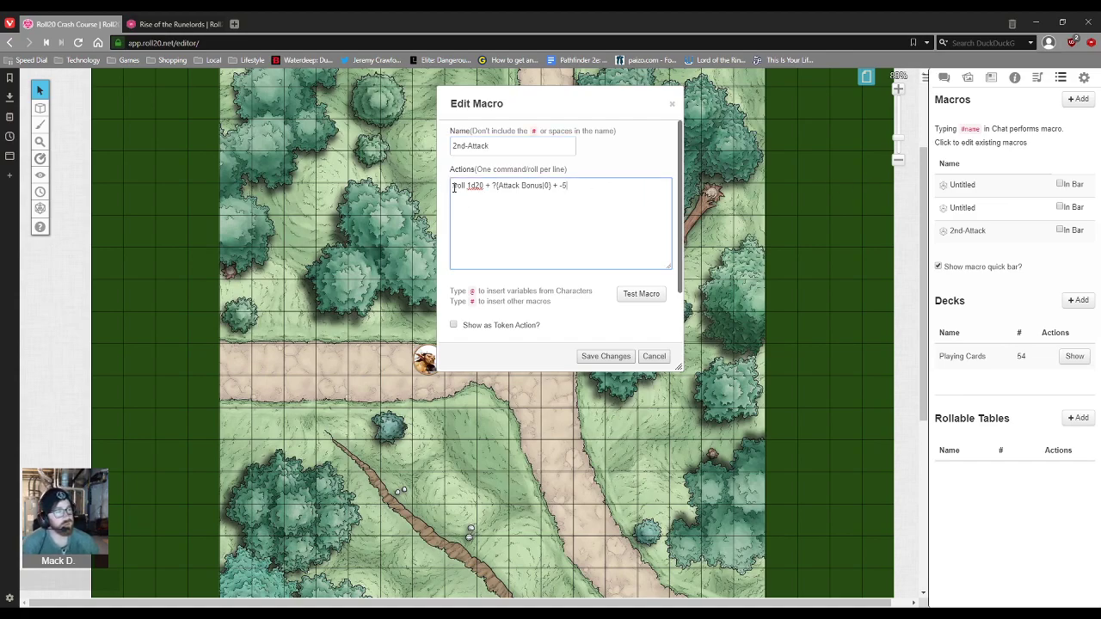
{"action": "left_click_drag", "start_coordinate": [453, 188], "coordinate": [494, 191]}
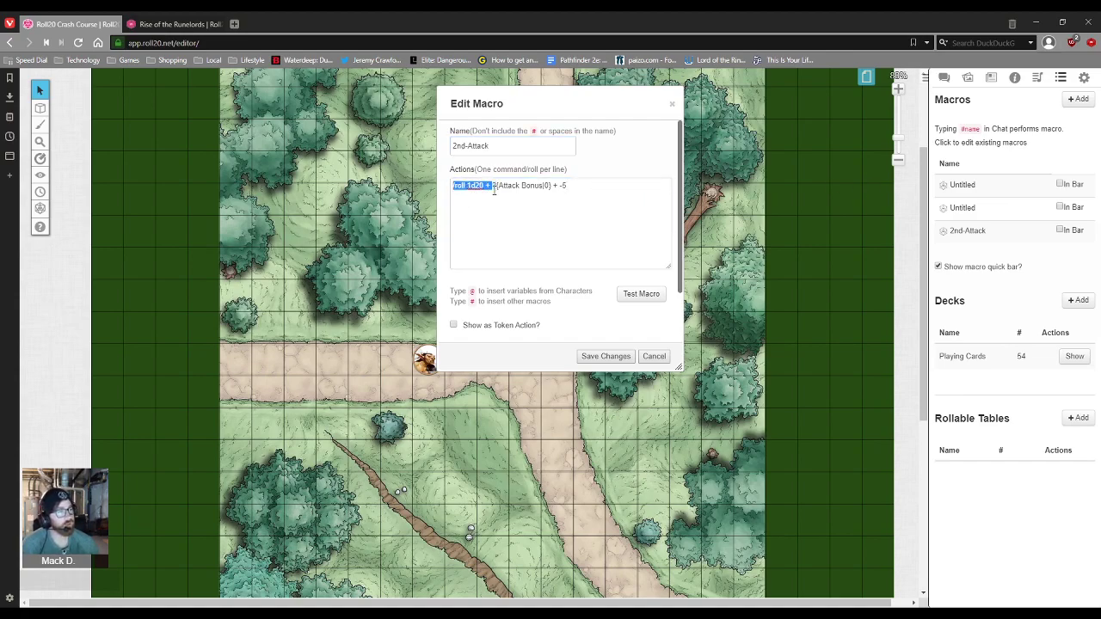
{"action": "left_click", "coordinate": [493, 187]}
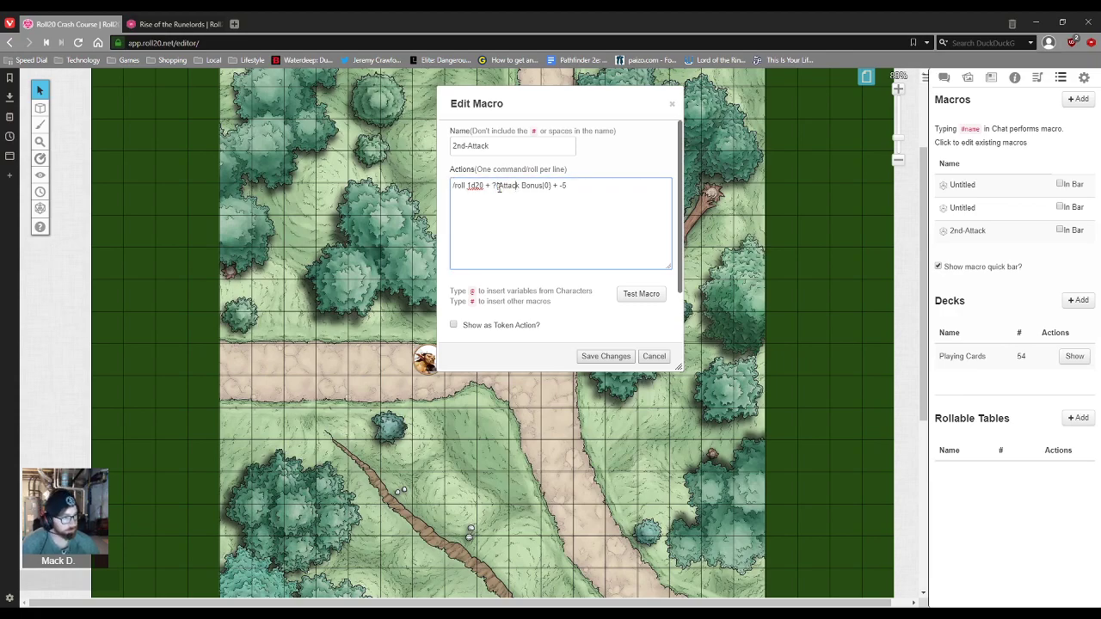
{"action": "left_click_drag", "start_coordinate": [498, 184], "coordinate": [542, 193]}
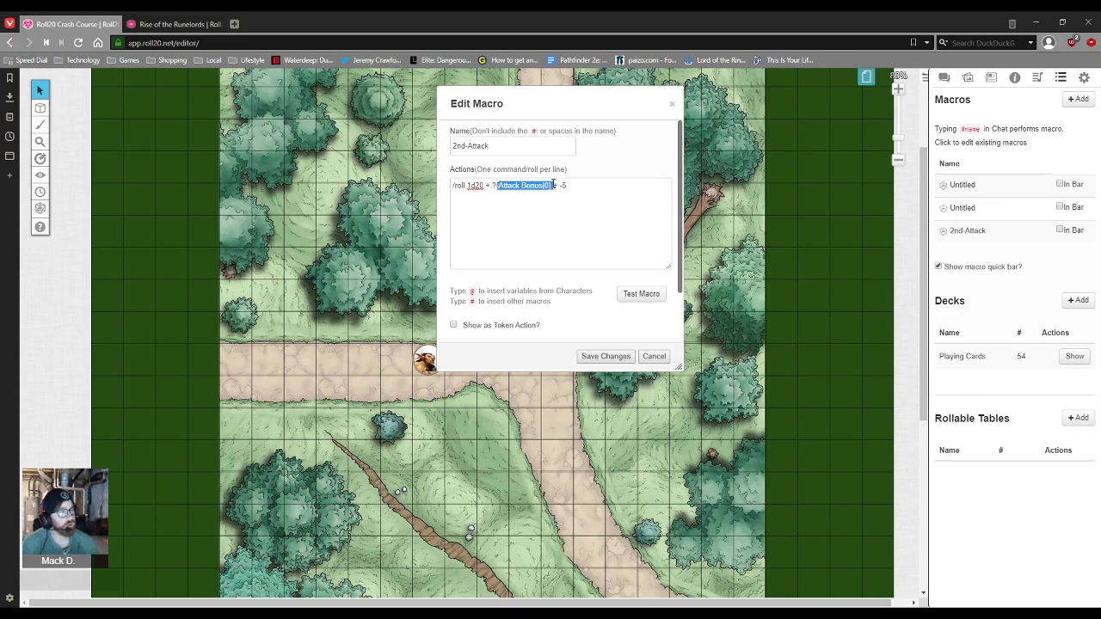
{"action": "left_click_drag", "start_coordinate": [585, 185], "coordinate": [492, 186]}
{"action": "left_click", "coordinate": [587, 203]}
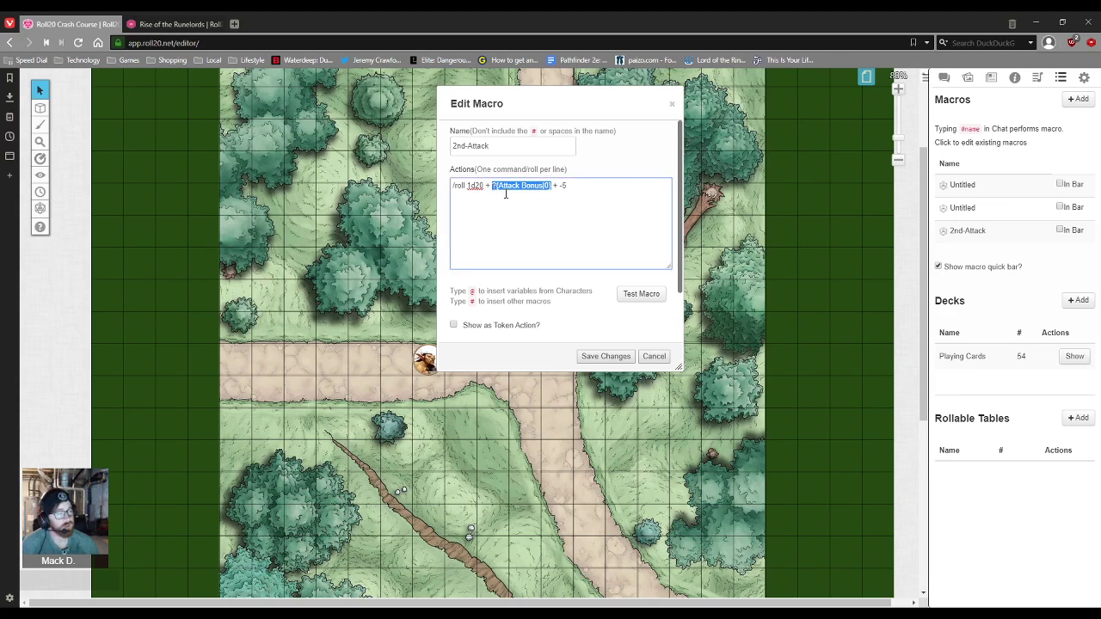
{"action": "left_click", "coordinate": [594, 339]}
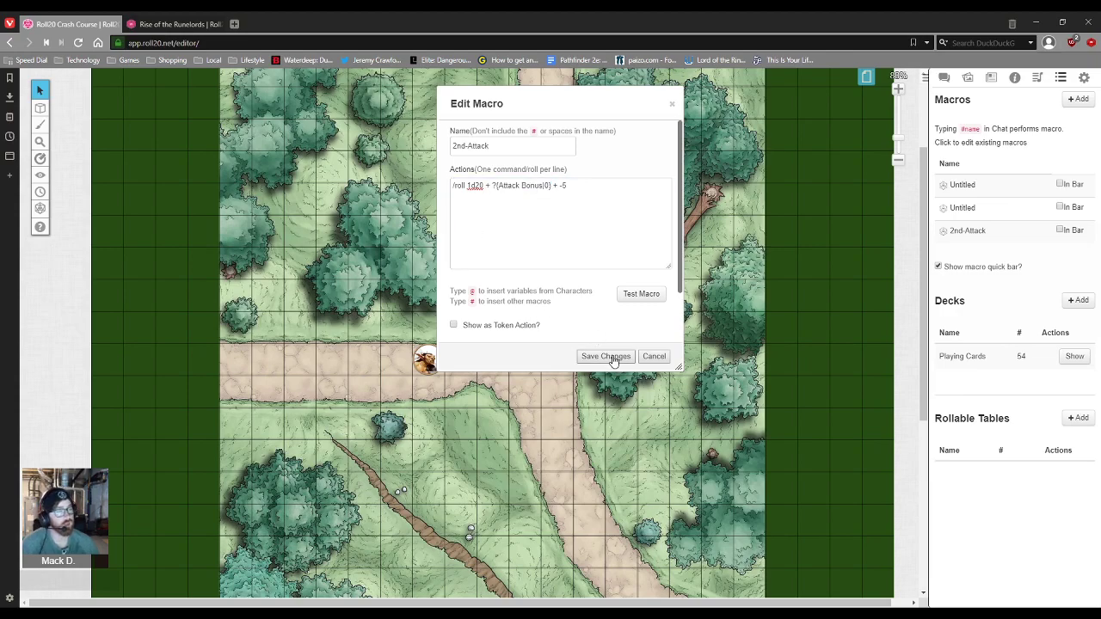
{"action": "left_click", "coordinate": [607, 356]}
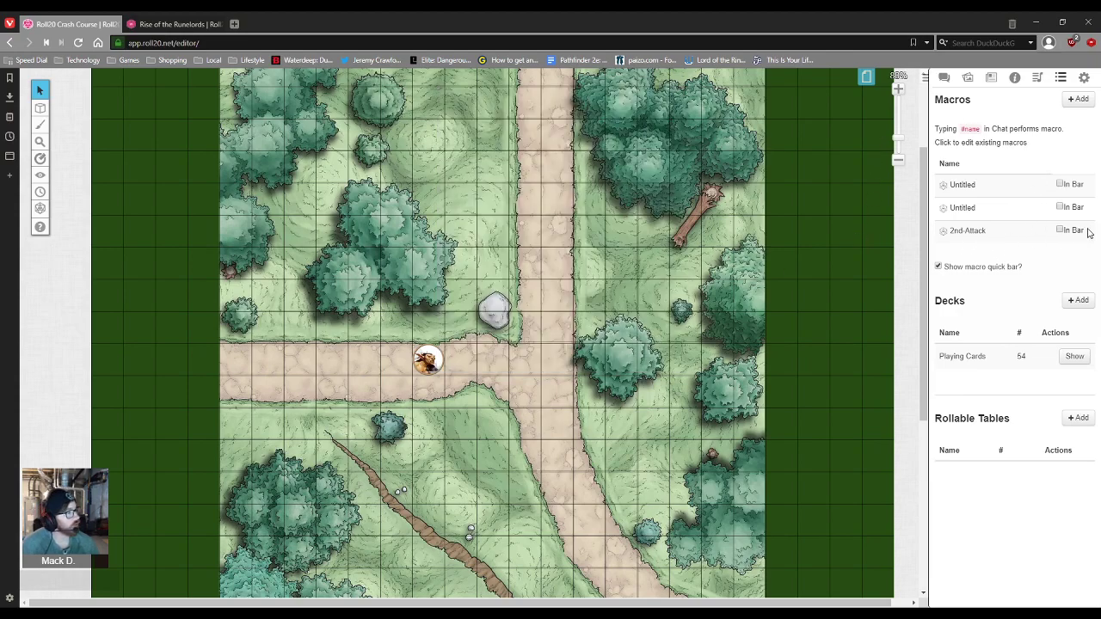
Step: Add 2nd-Attack to the quick bar and test it, cancelling the bonus prompt
{"action": "left_click", "coordinate": [1060, 232]}
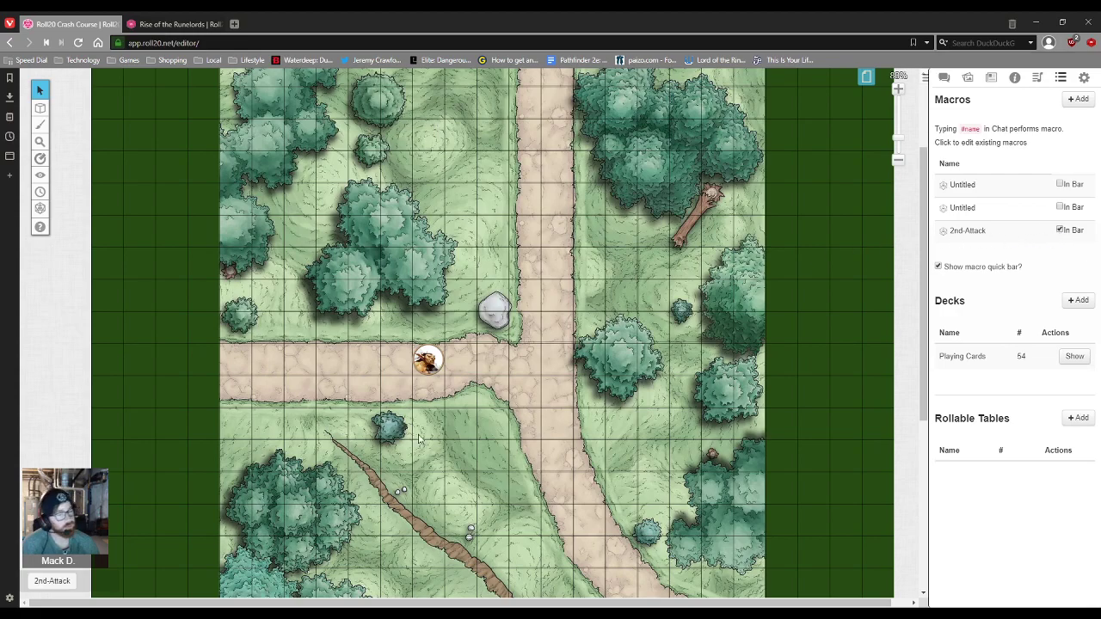
{"action": "left_click", "coordinate": [58, 590]}
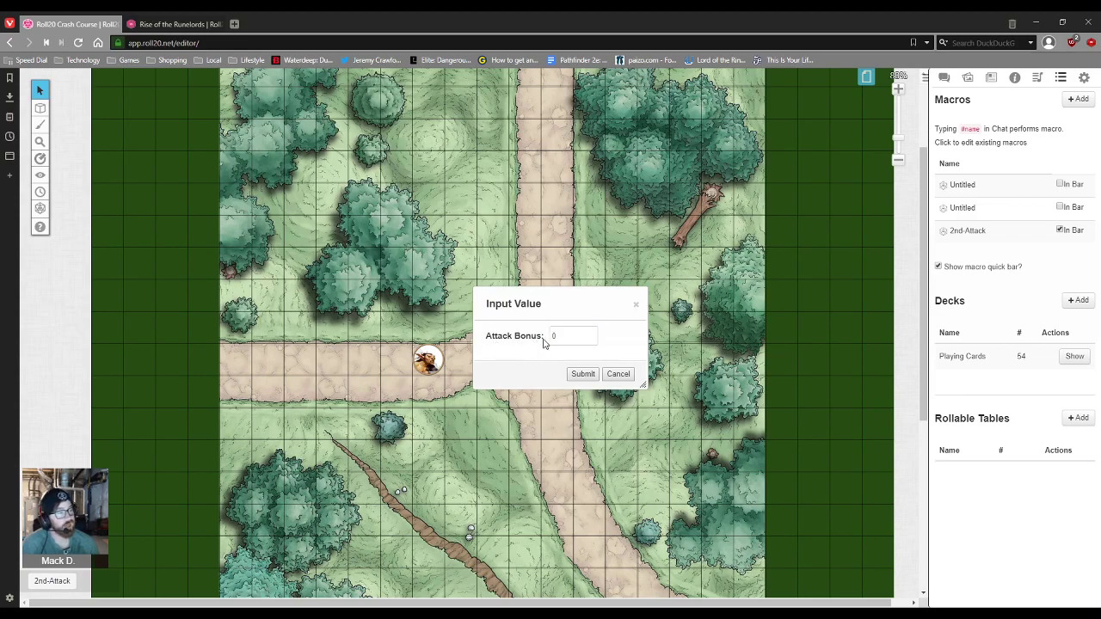
{"action": "left_click", "coordinate": [620, 375]}
Step: Change the 2nd-Attack prompt to ?{Attack Bonus?|0} and save
{"action": "left_click", "coordinate": [966, 233]}
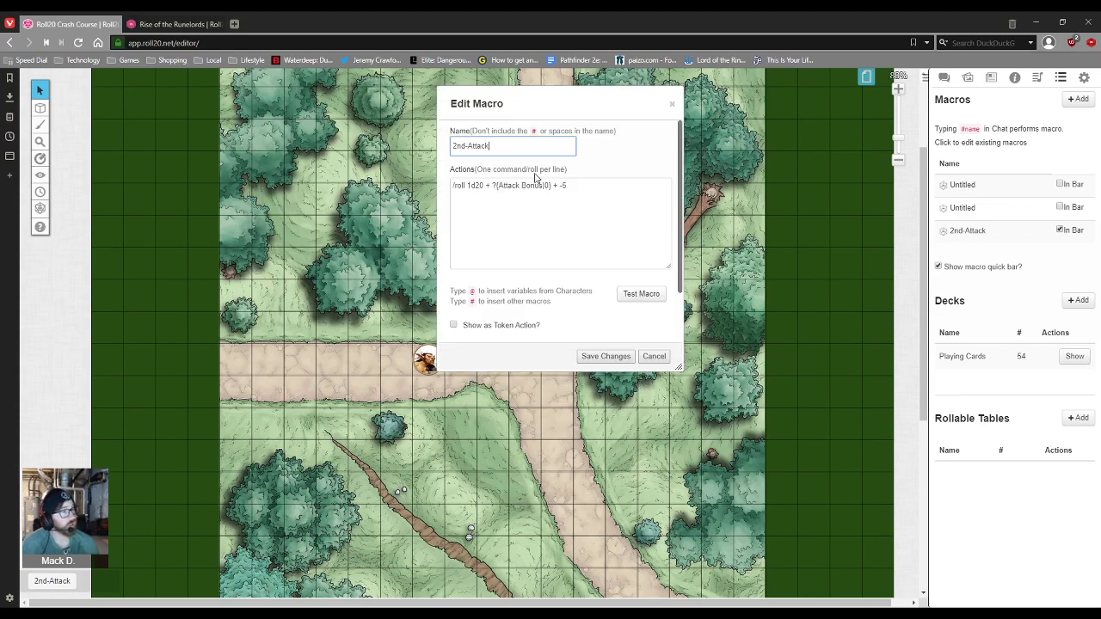
{"action": "left_click", "coordinate": [542, 185]}
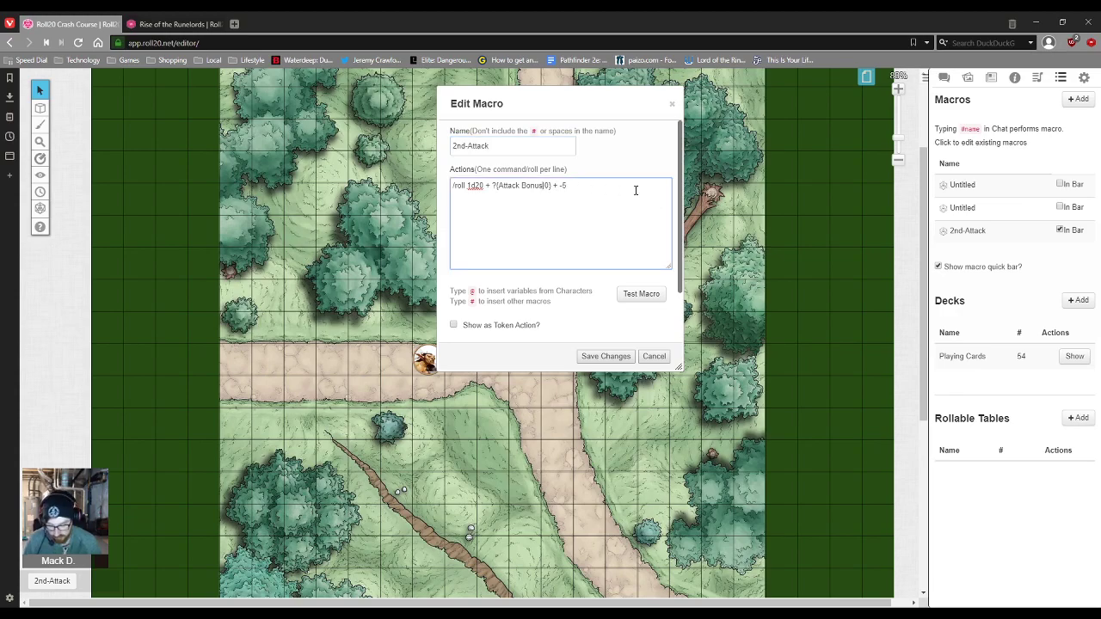
{"action": "type", "text": "?"}
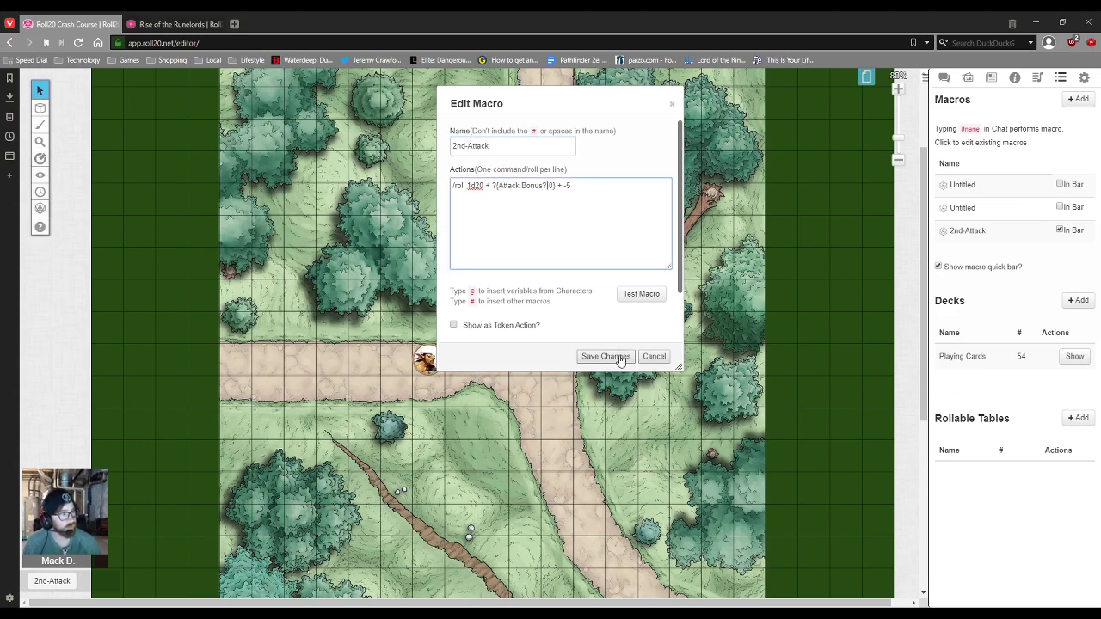
{"action": "left_click", "coordinate": [607, 356]}
{"action": "left_click", "coordinate": [967, 230]}
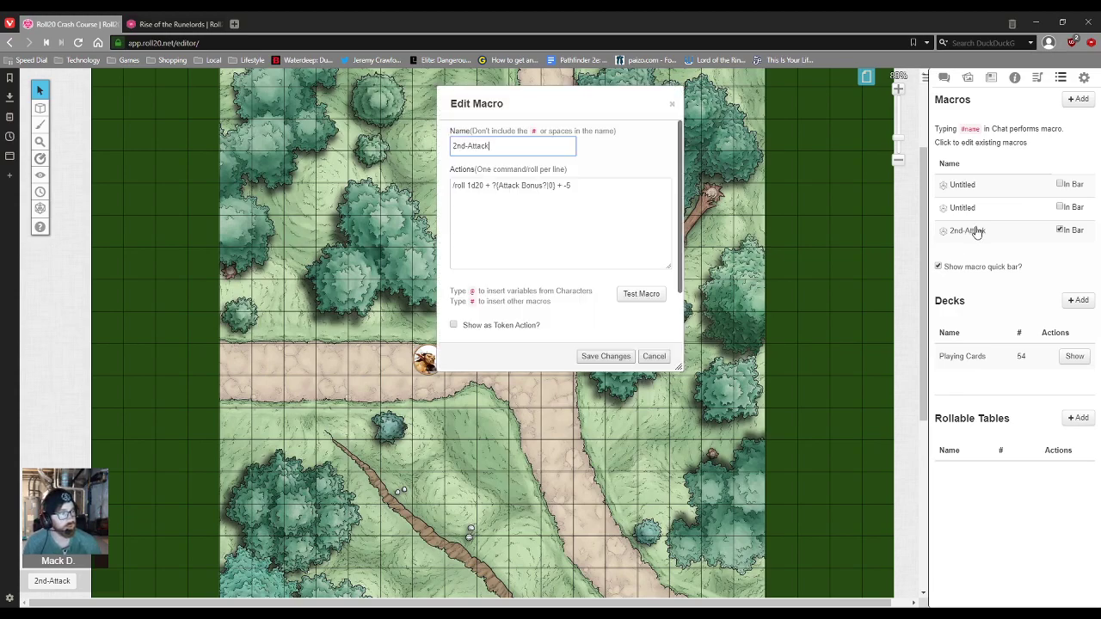
{"action": "left_click", "coordinate": [658, 356]}
Step: Roll 2nd-Attack with a +8 attack bonus, giving 1d20 + 8 - 5 = 19
{"action": "left_click", "coordinate": [53, 585]}
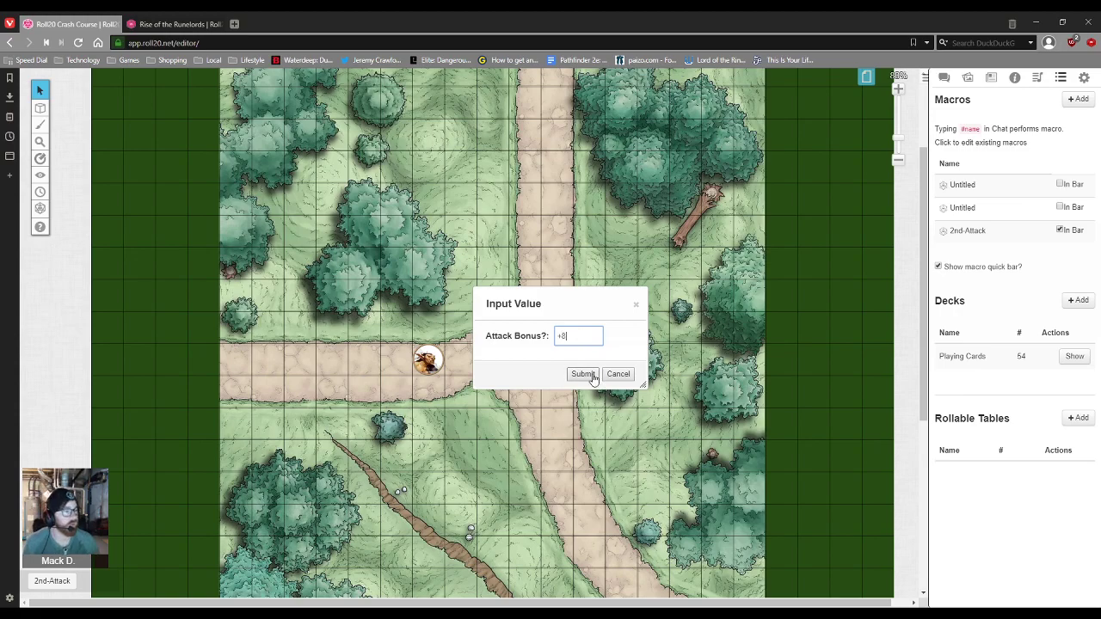
{"action": "left_click", "coordinate": [585, 374]}
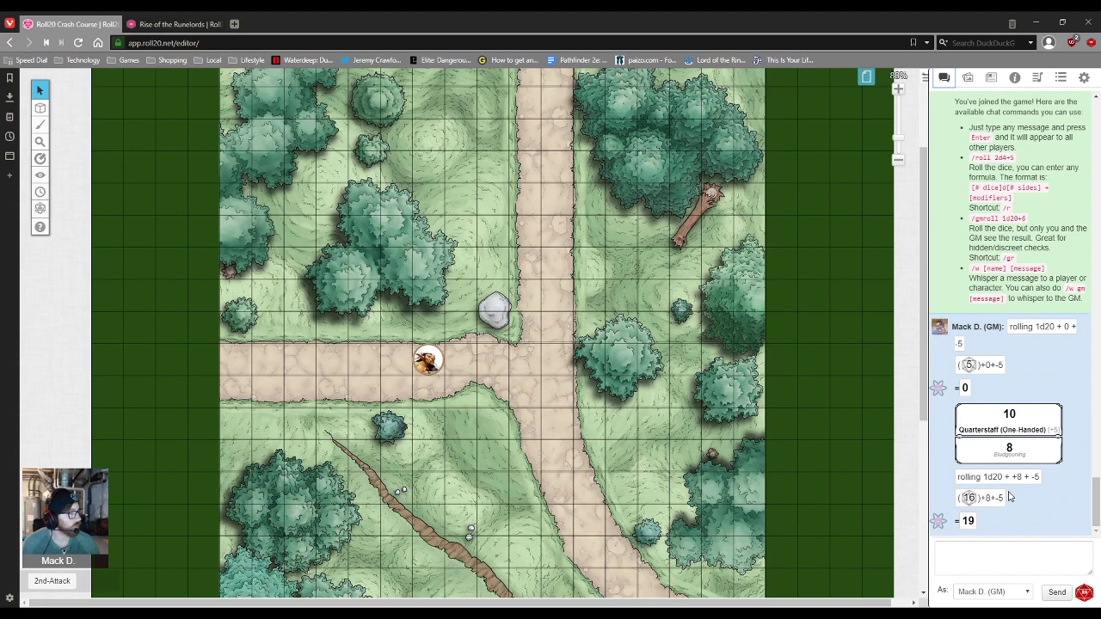
{"action": "double_click", "coordinate": [967, 521]}
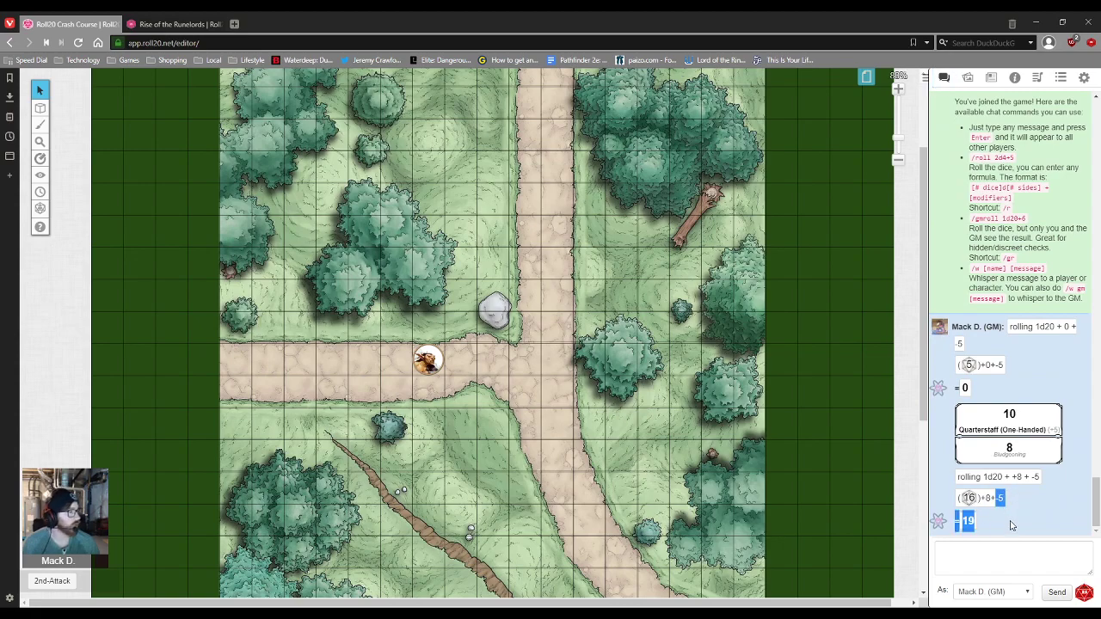
{"action": "left_click", "coordinate": [975, 522]}
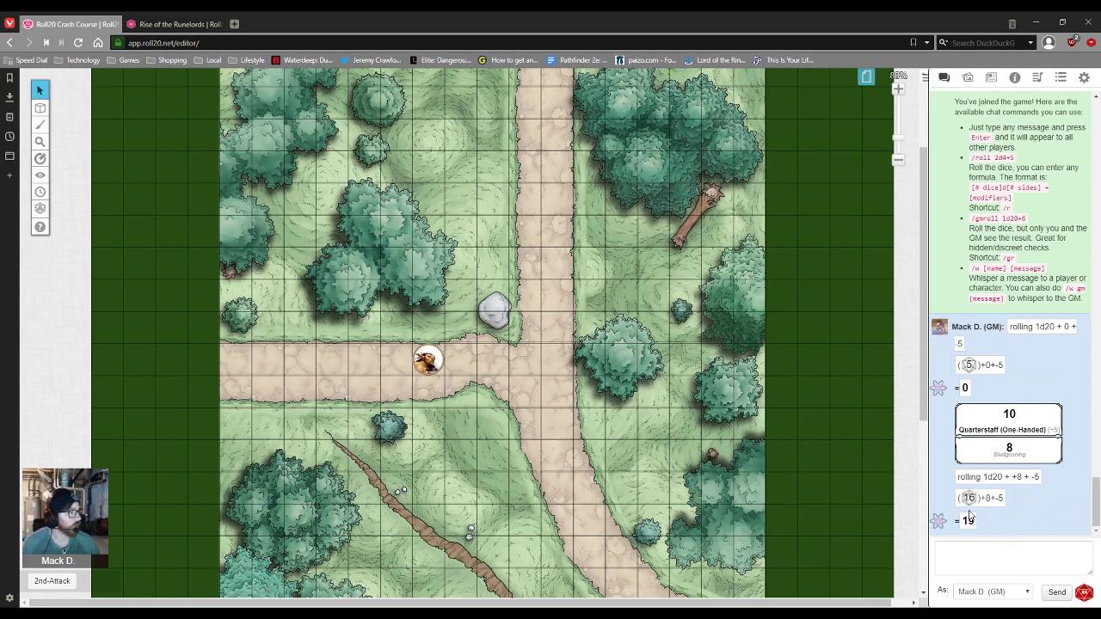
Step: Add '/me Swings his greatsword with immense strength!' above 2nd-Attack's roll line and save
{"action": "left_click", "coordinate": [1036, 79]}
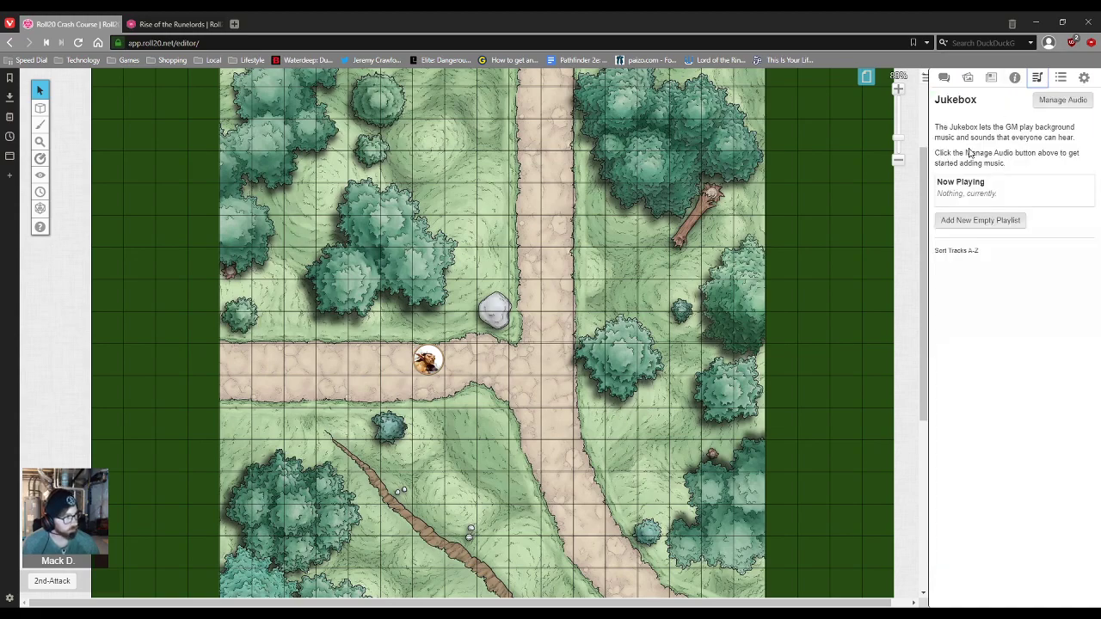
{"action": "left_click", "coordinate": [1060, 78]}
{"action": "left_click", "coordinate": [969, 230]}
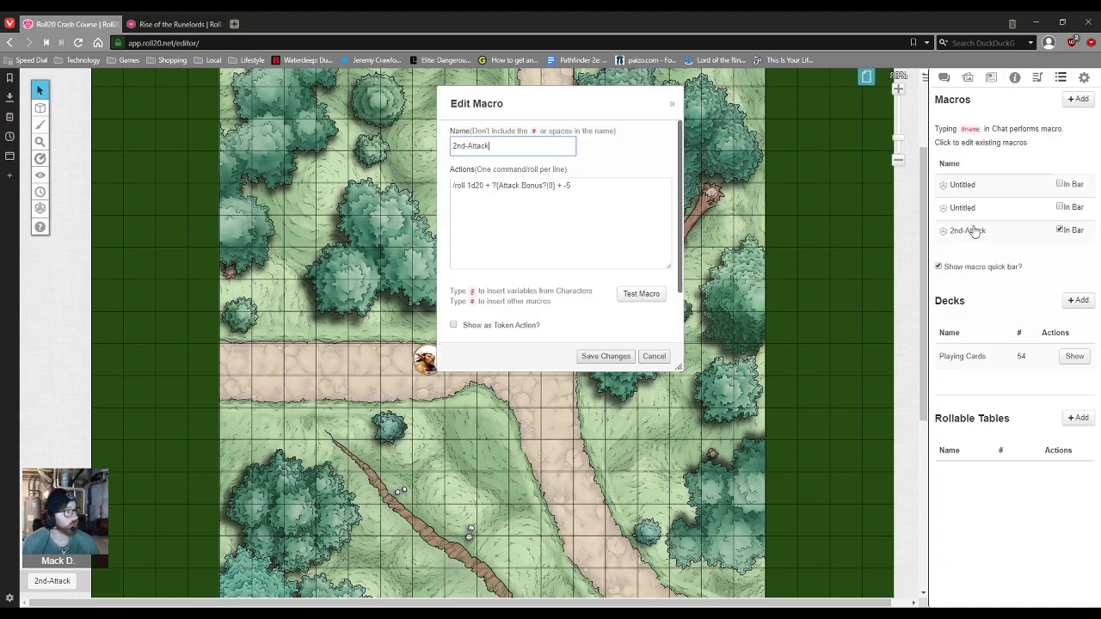
{"action": "left_click", "coordinate": [452, 186]}
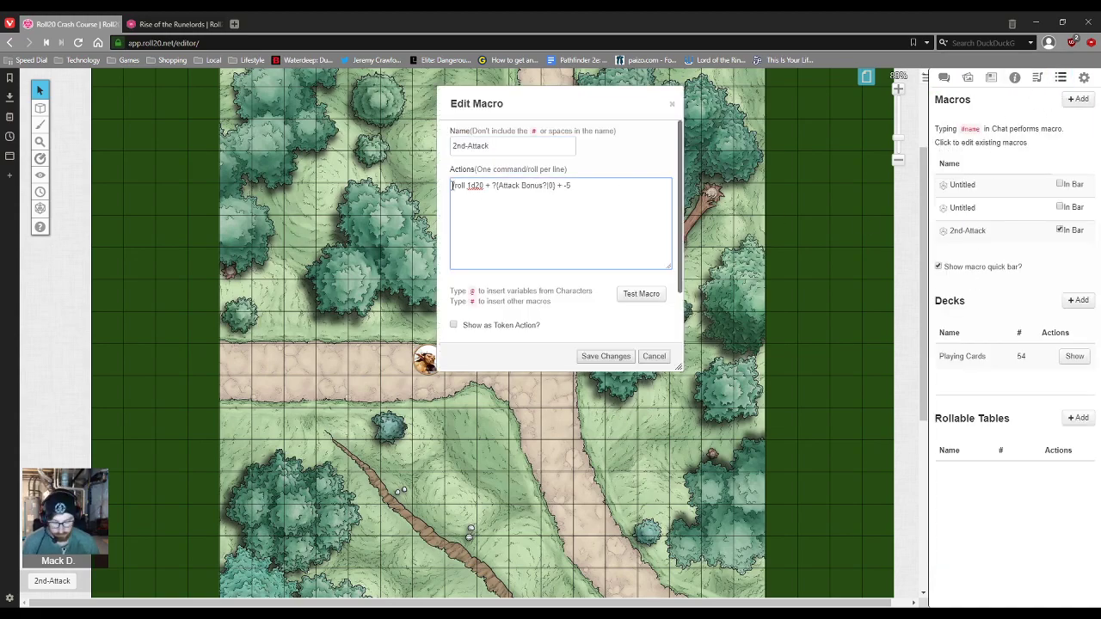
{"action": "key", "text": "Return"}
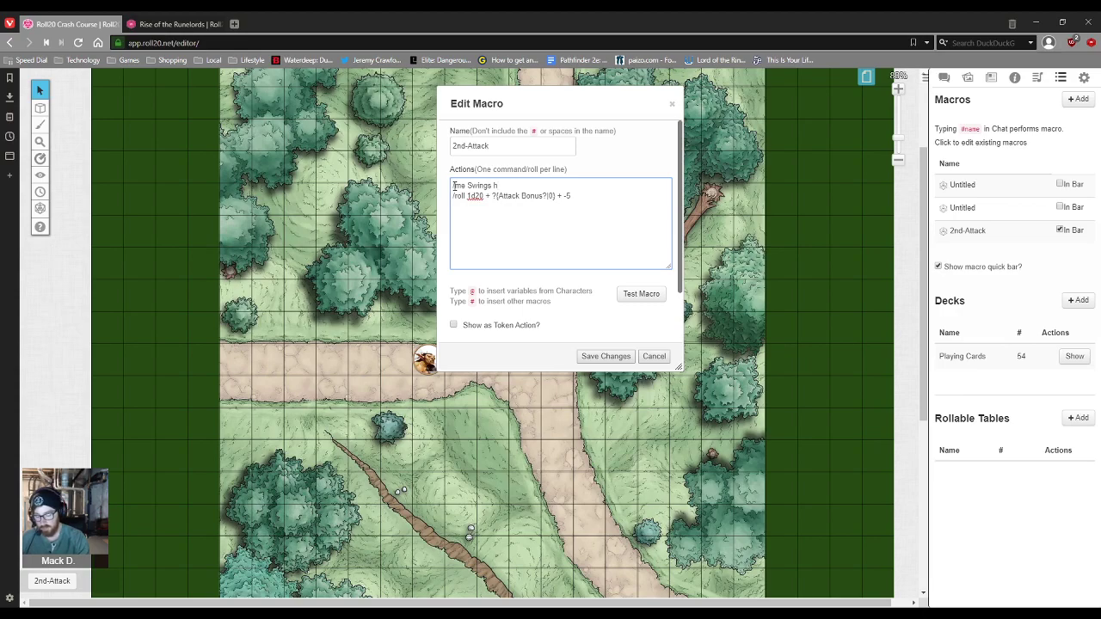
{"action": "type", "text": "/me Swings his greatsword with immense st"}
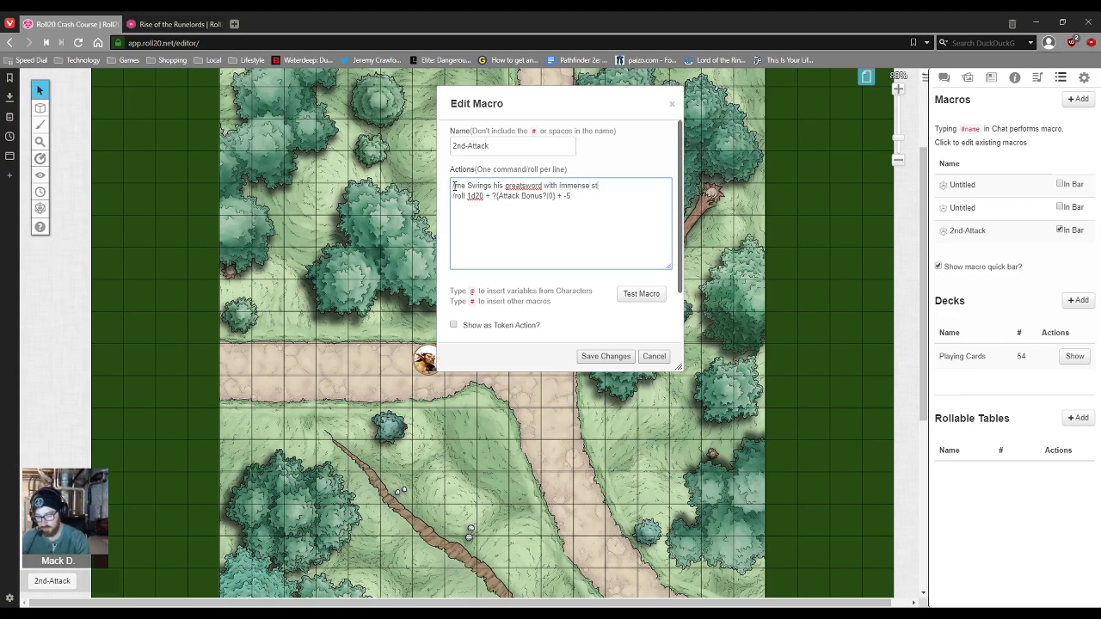
{"action": "type", "text": "reangth!"}
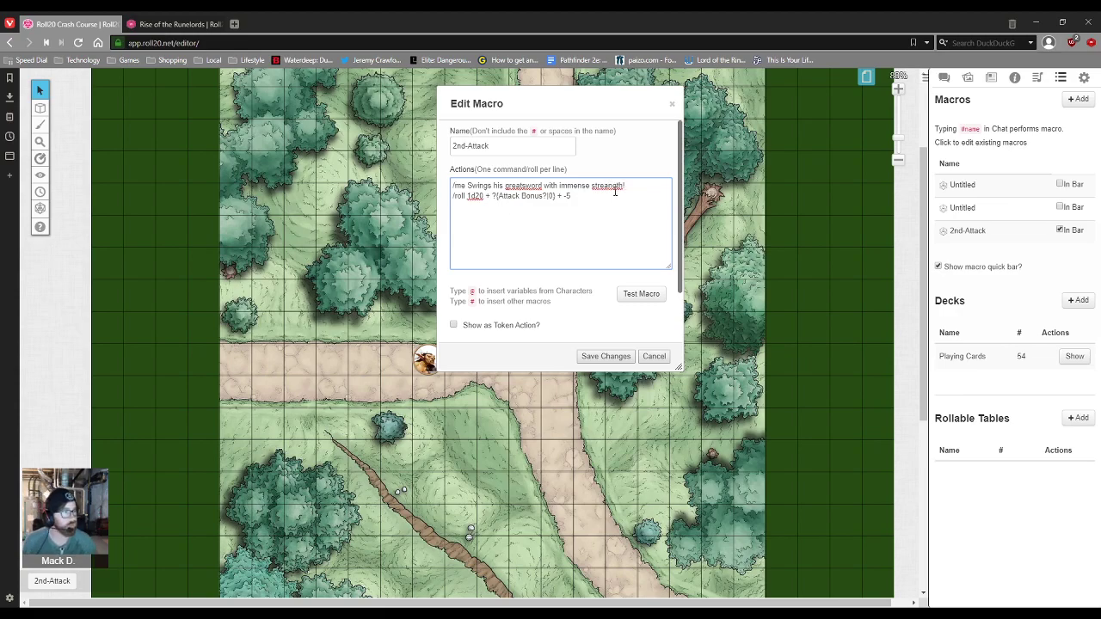
{"action": "double_click", "coordinate": [607, 186]}
{"action": "type", "text": "strength"}
{"action": "double_click", "coordinate": [533, 186]}
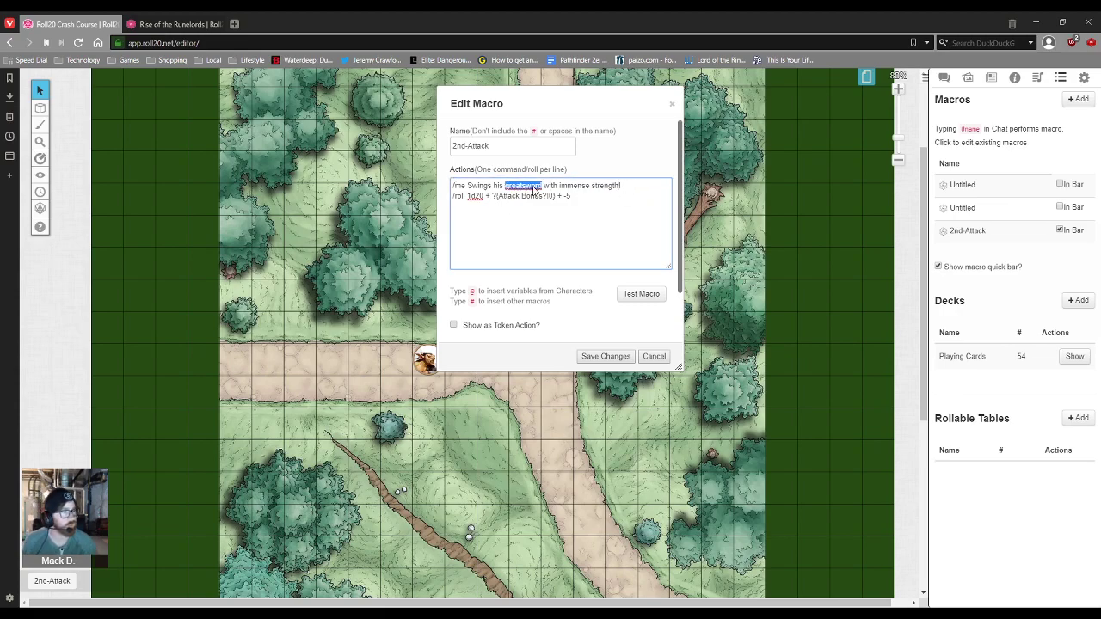
{"action": "left_click", "coordinate": [632, 187]}
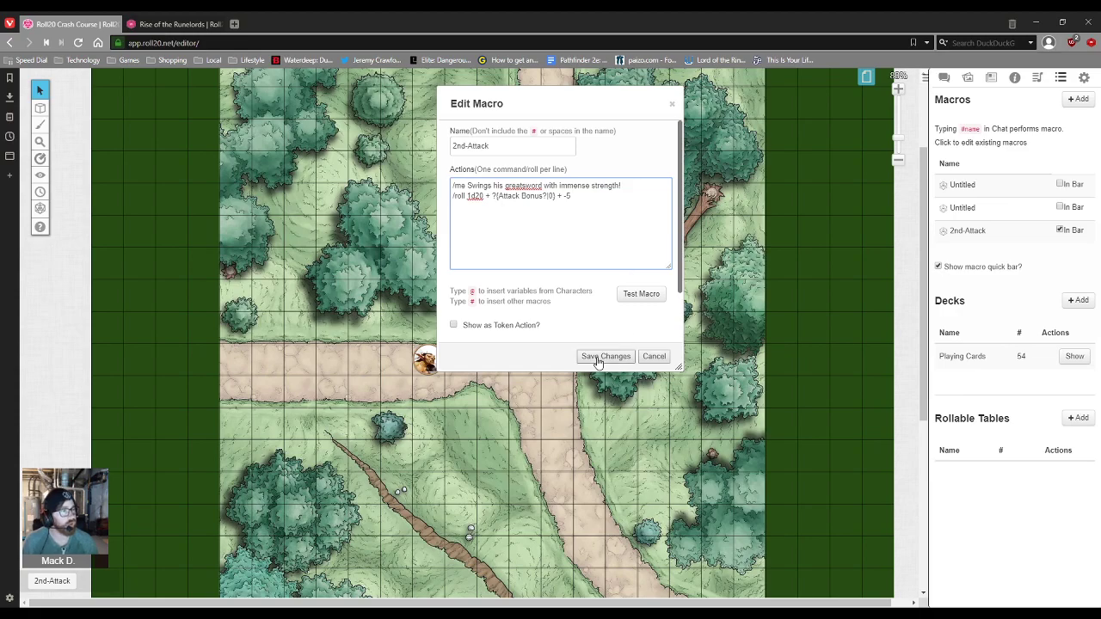
{"action": "left_click", "coordinate": [603, 356]}
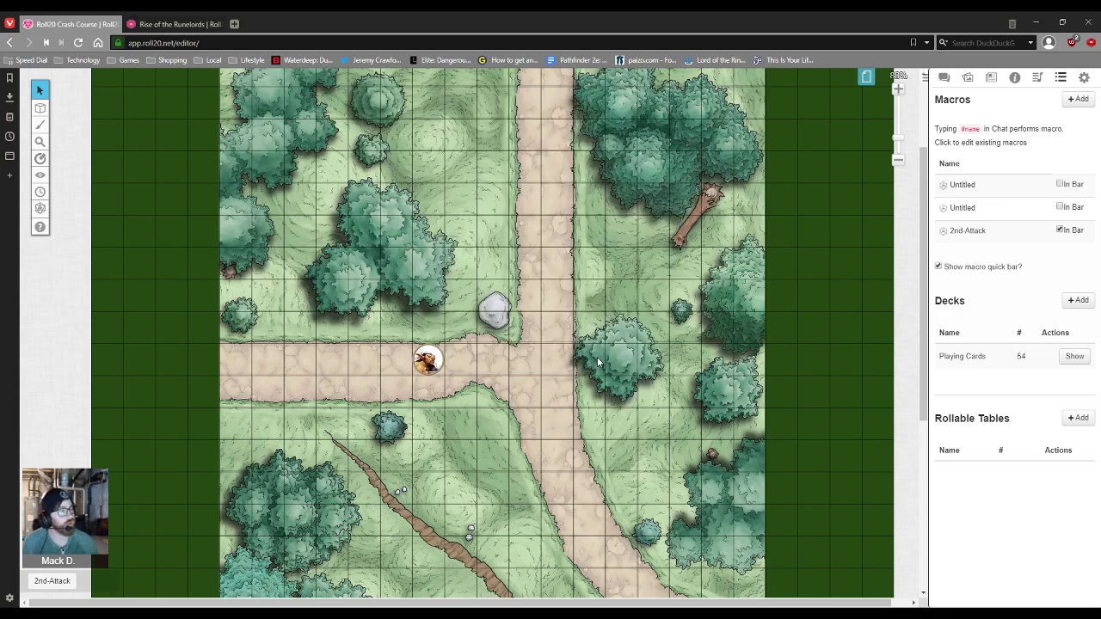
Step: Run 2nd-Attack with bonus 8, showing the emote and a total of 12 in chat
{"action": "left_click", "coordinate": [944, 78]}
{"action": "left_click", "coordinate": [64, 585]}
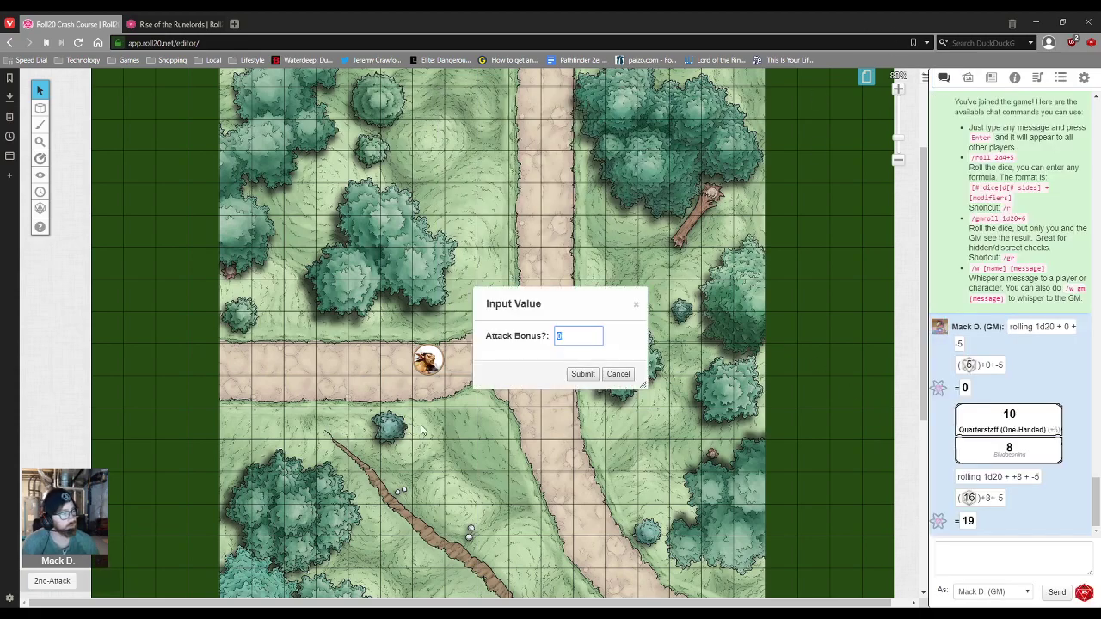
{"action": "left_click", "coordinate": [582, 373]}
{"action": "left_click", "coordinate": [978, 434]}
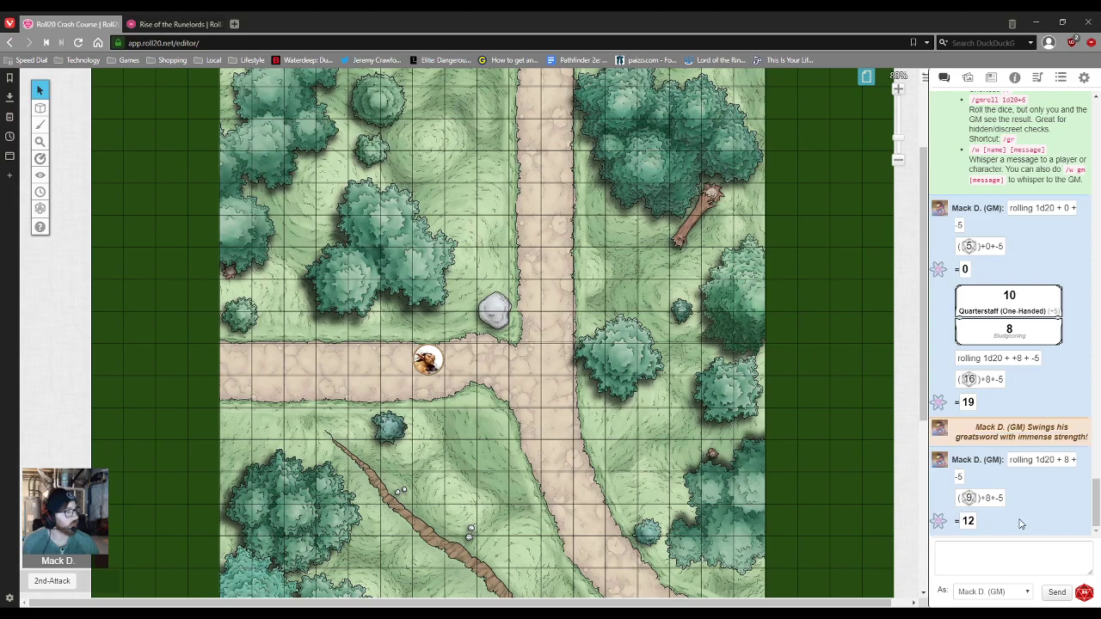
{"action": "left_click", "coordinate": [998, 549]}
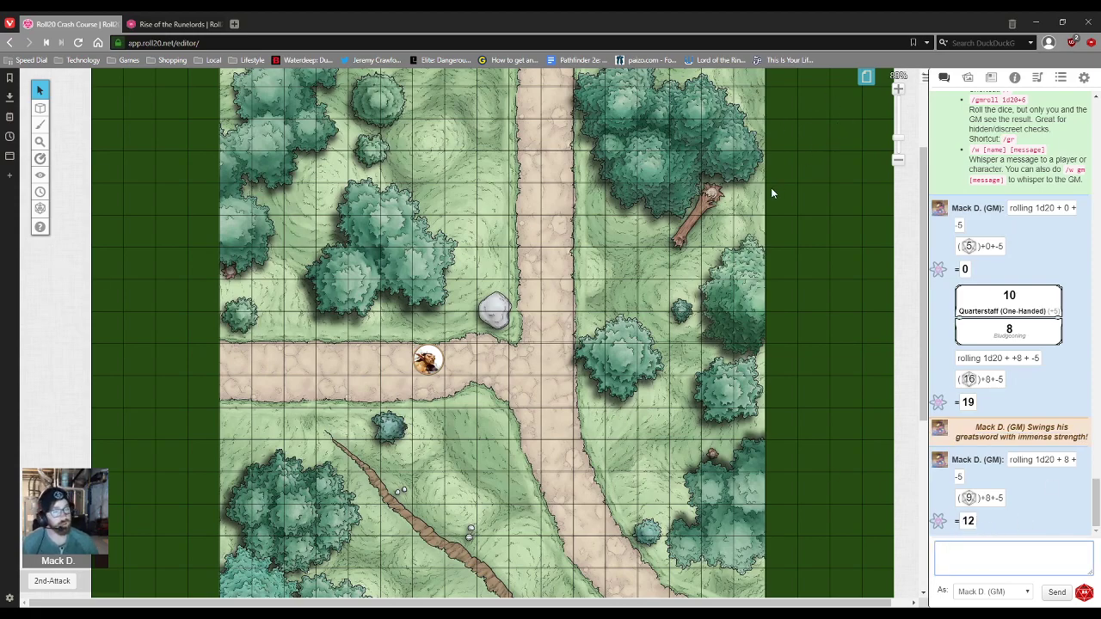
Step: Strip the emote line from 2nd-Attack, leaving only its roll command, and save
{"action": "left_click", "coordinate": [1061, 77]}
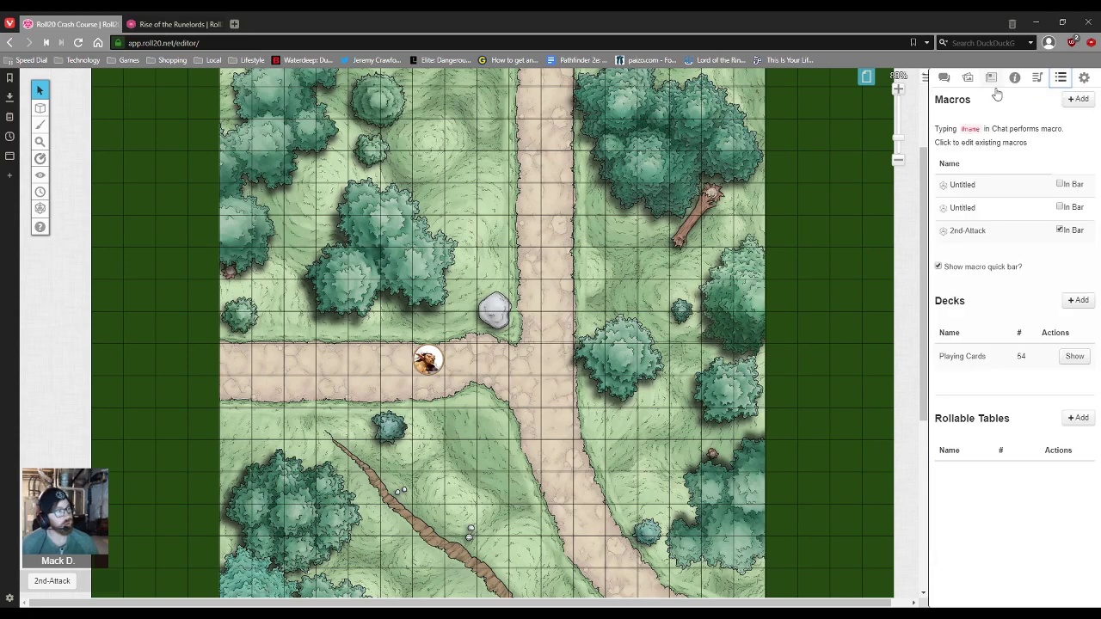
{"action": "left_click", "coordinate": [978, 234]}
{"action": "left_click", "coordinate": [590, 201]}
{"action": "left_click_drag", "start_coordinate": [591, 200], "coordinate": [437, 195]}
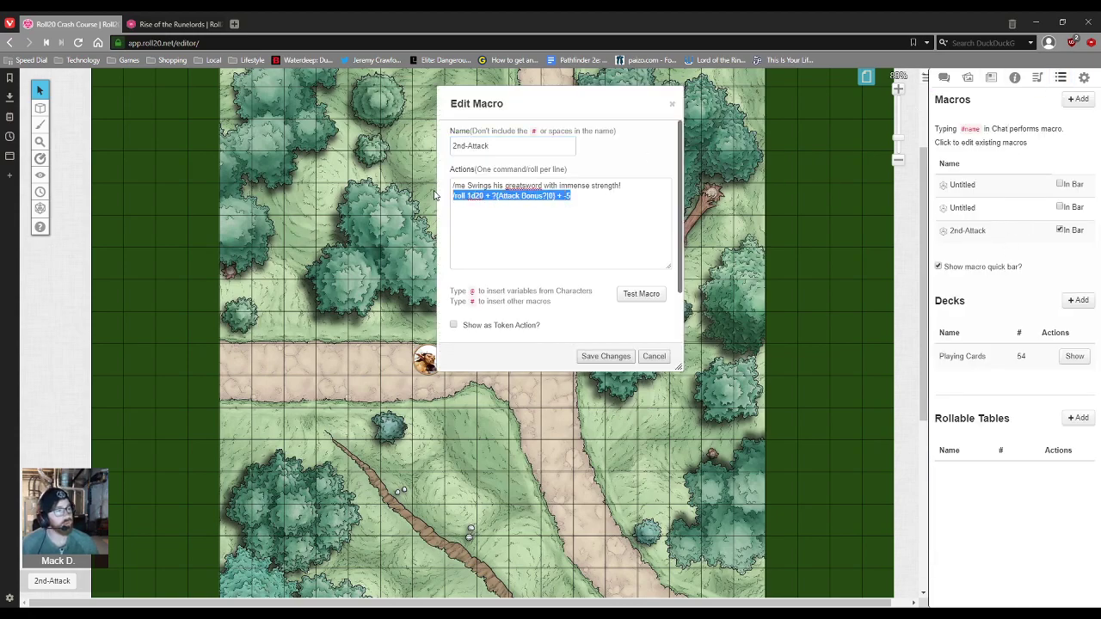
{"action": "left_click_drag", "start_coordinate": [634, 190], "coordinate": [392, 191]}
{"action": "key", "text": "BackSpace"}
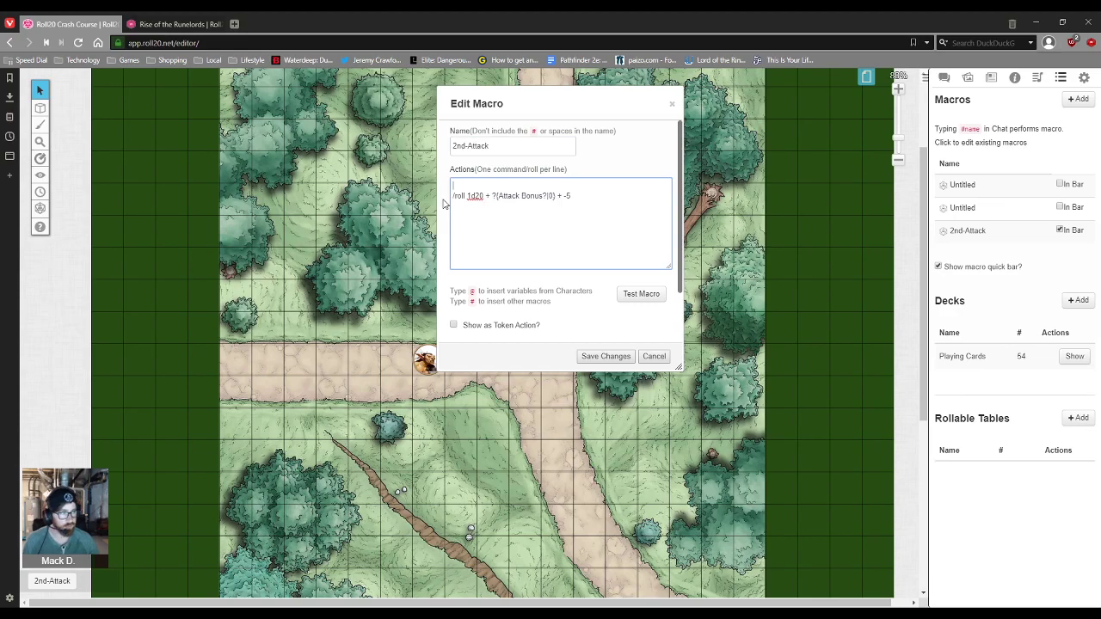
{"action": "left_click", "coordinate": [457, 195]}
{"action": "key", "text": "BackSpace"}
{"action": "left_click_drag", "start_coordinate": [592, 190], "coordinate": [388, 187]}
{"action": "key", "text": "ctrl+c"}
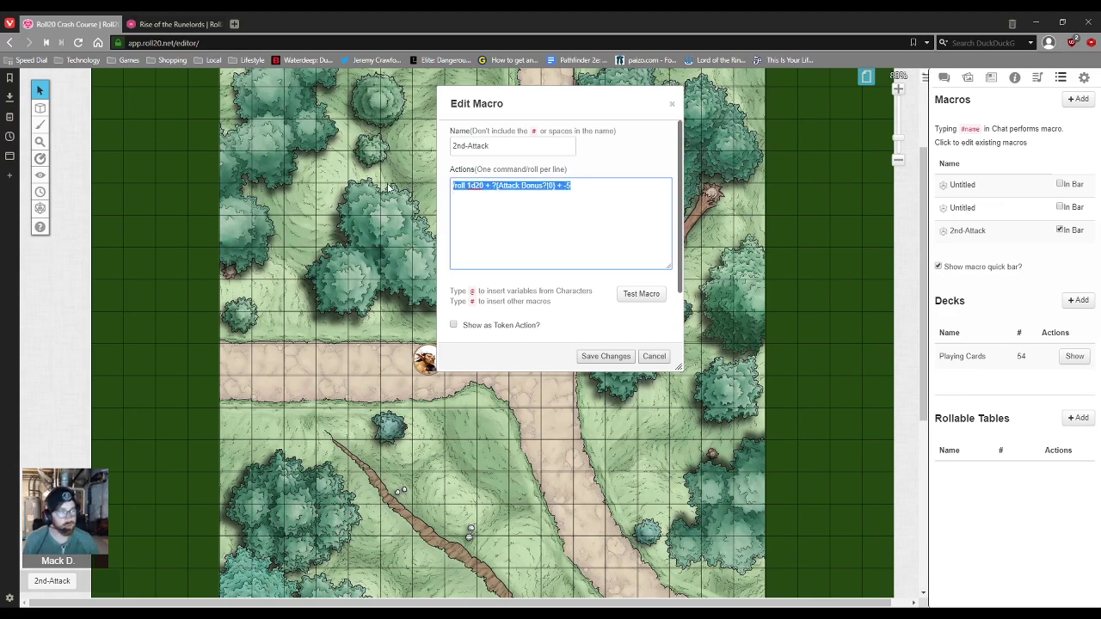
{"action": "left_click", "coordinate": [607, 355]}
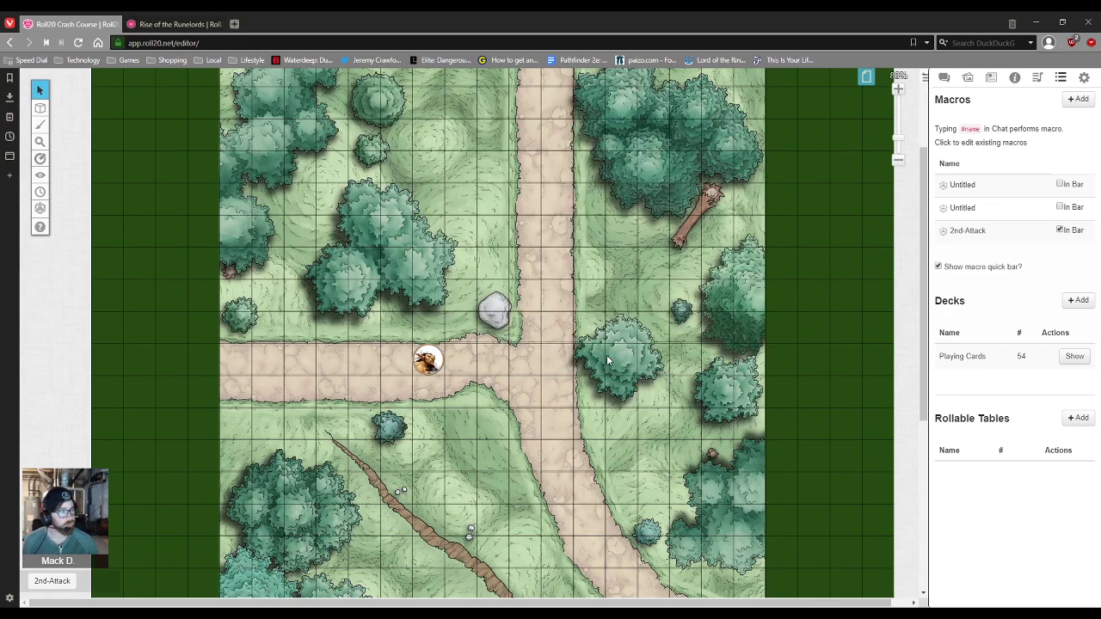
Step: Create 3rd-Attack rolling 1d20 + ?{Attack Bonus?|0} + -10 and add it to the quick bar
{"action": "left_click", "coordinate": [1078, 99]}
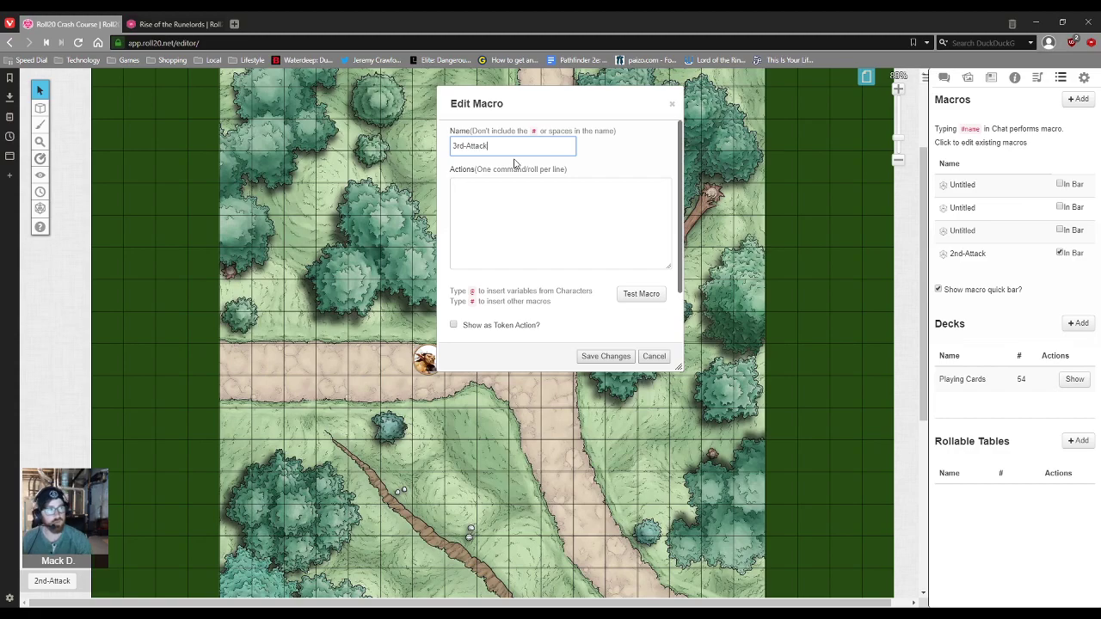
{"action": "left_click", "coordinate": [545, 206]}
{"action": "key", "text": "ctrl+v"}
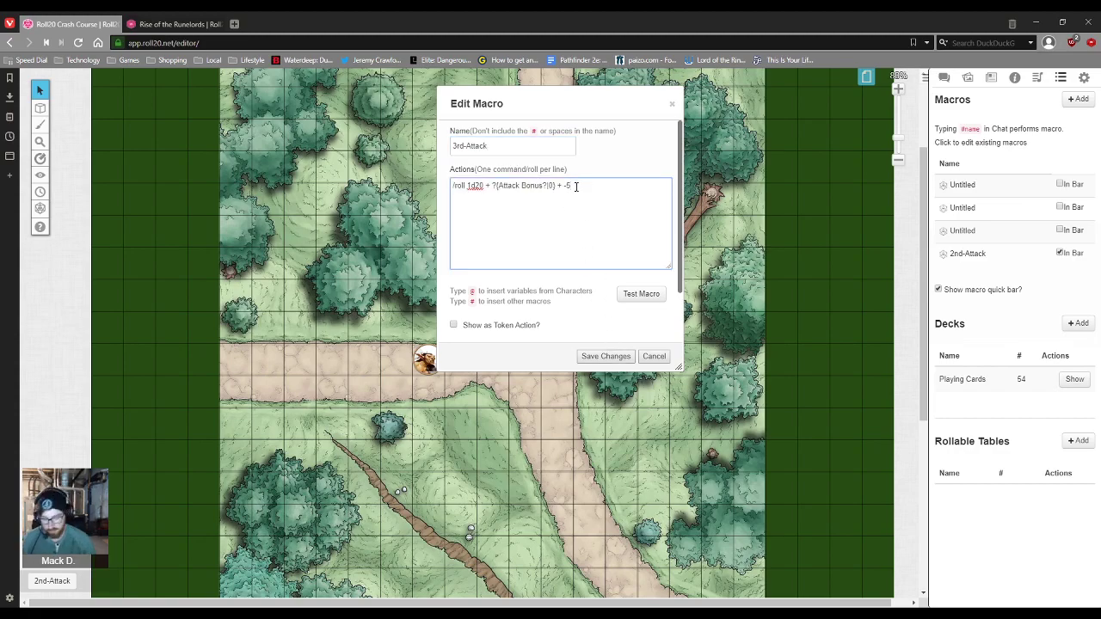
{"action": "left_click", "coordinate": [605, 356]}
{"action": "left_click", "coordinate": [971, 253]}
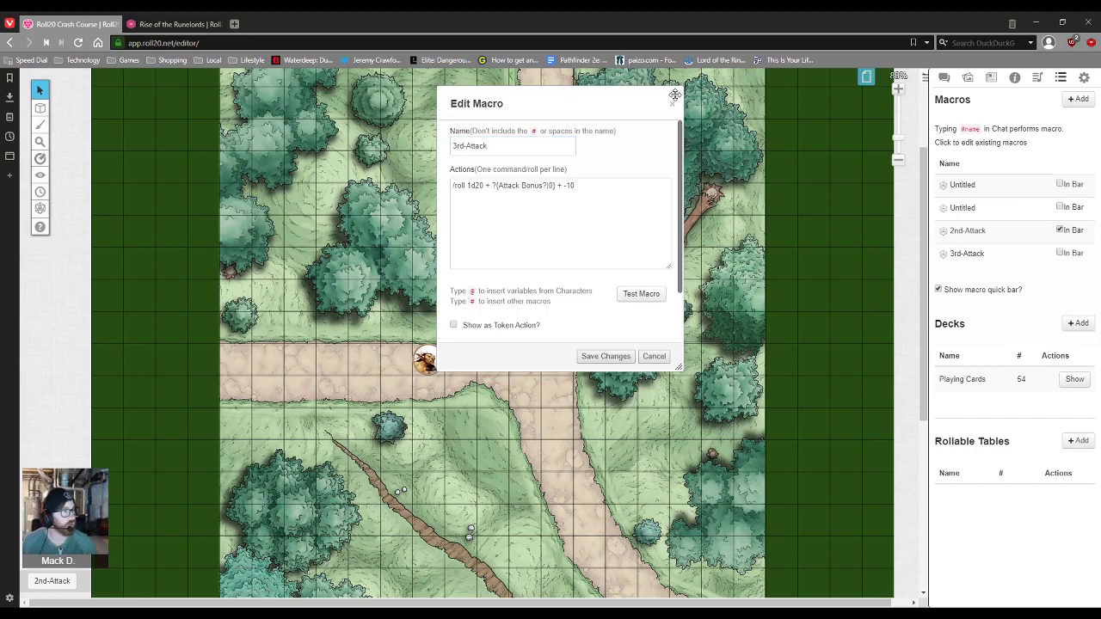
{"action": "left_click", "coordinate": [672, 103]}
{"action": "left_click", "coordinate": [1060, 253]}
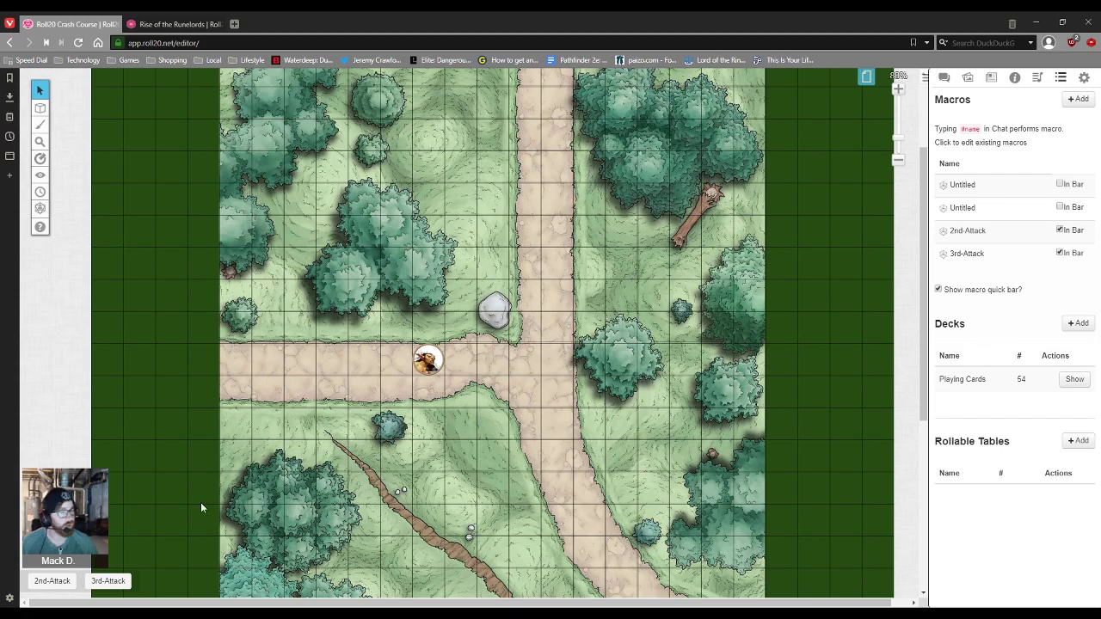
Step: Roll 3rd-Attack with bonus 8 and view the 1d20 + 8 - 10 = 14 result in chat
{"action": "left_click", "coordinate": [105, 585]}
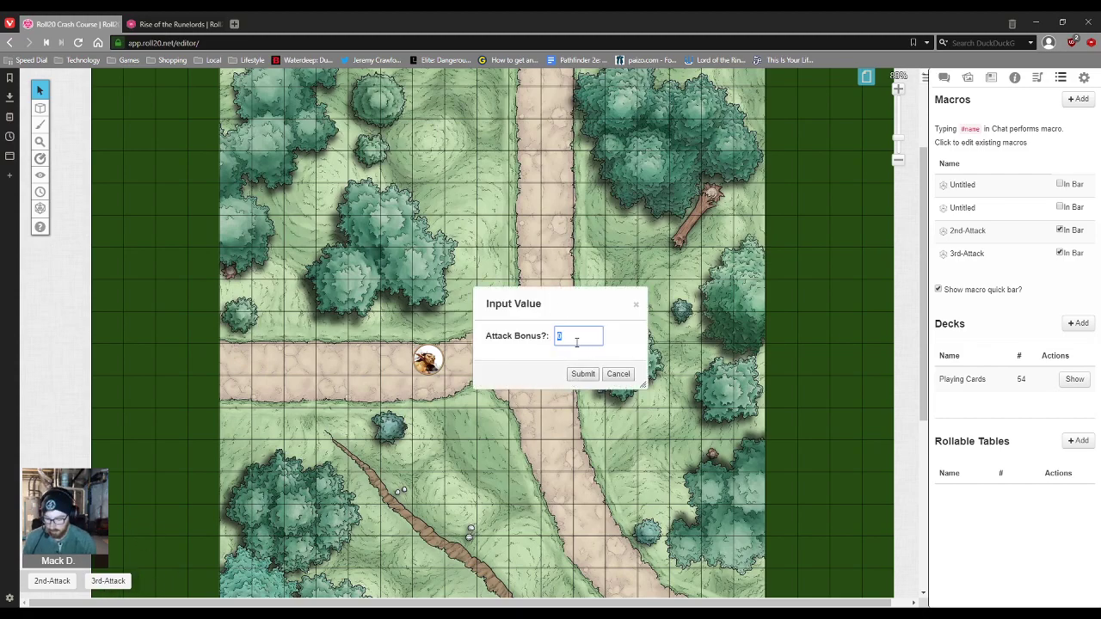
{"action": "key", "text": "Return"}
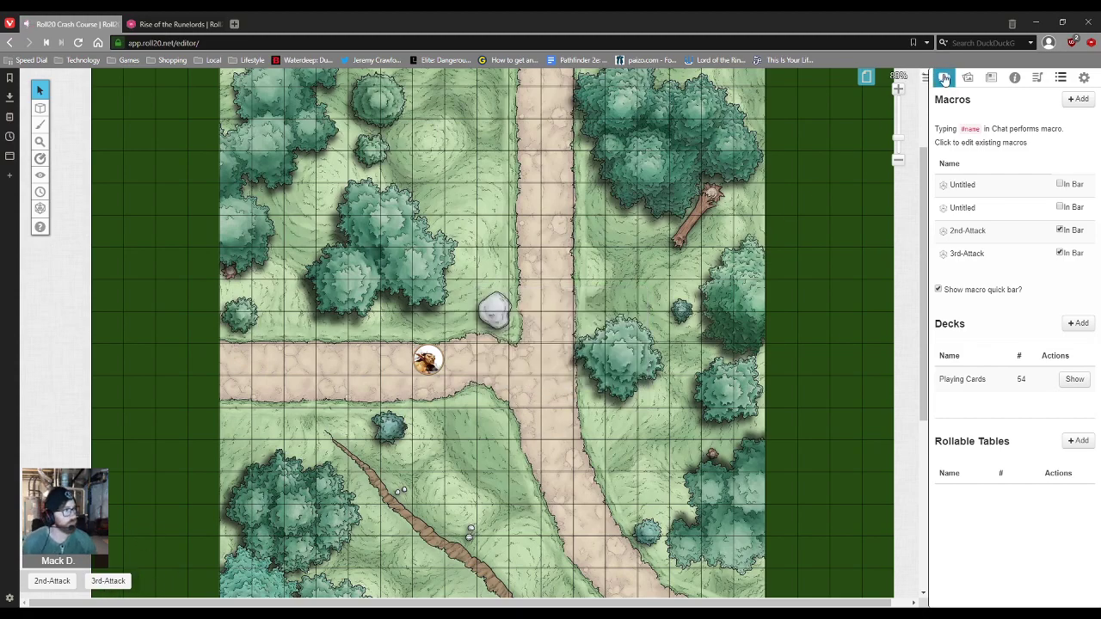
{"action": "left_click", "coordinate": [944, 78]}
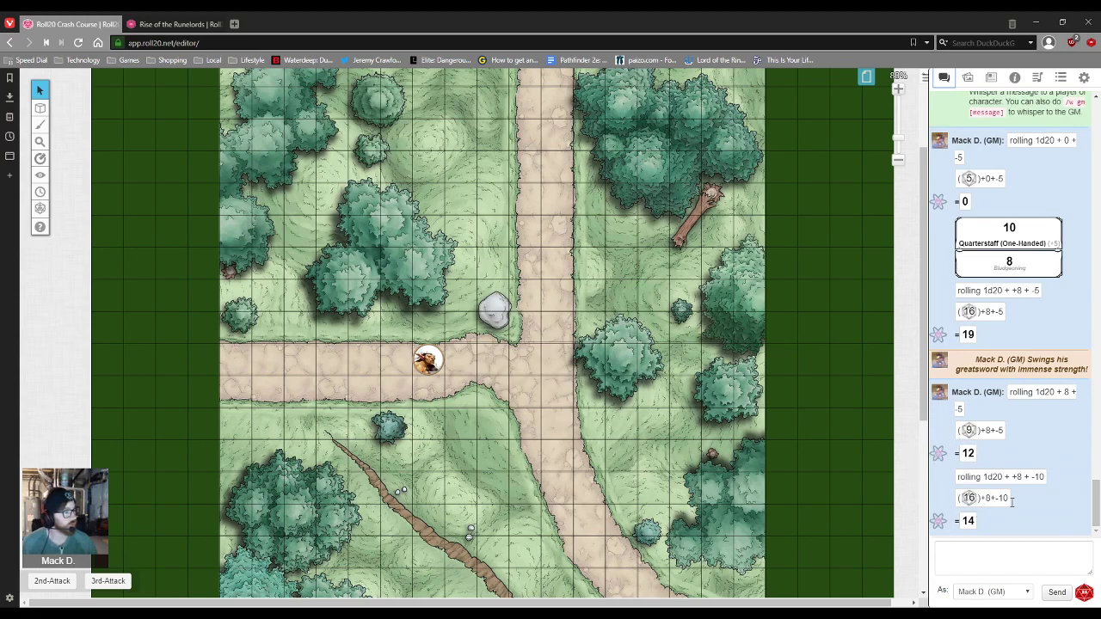
{"action": "left_click", "coordinate": [990, 556]}
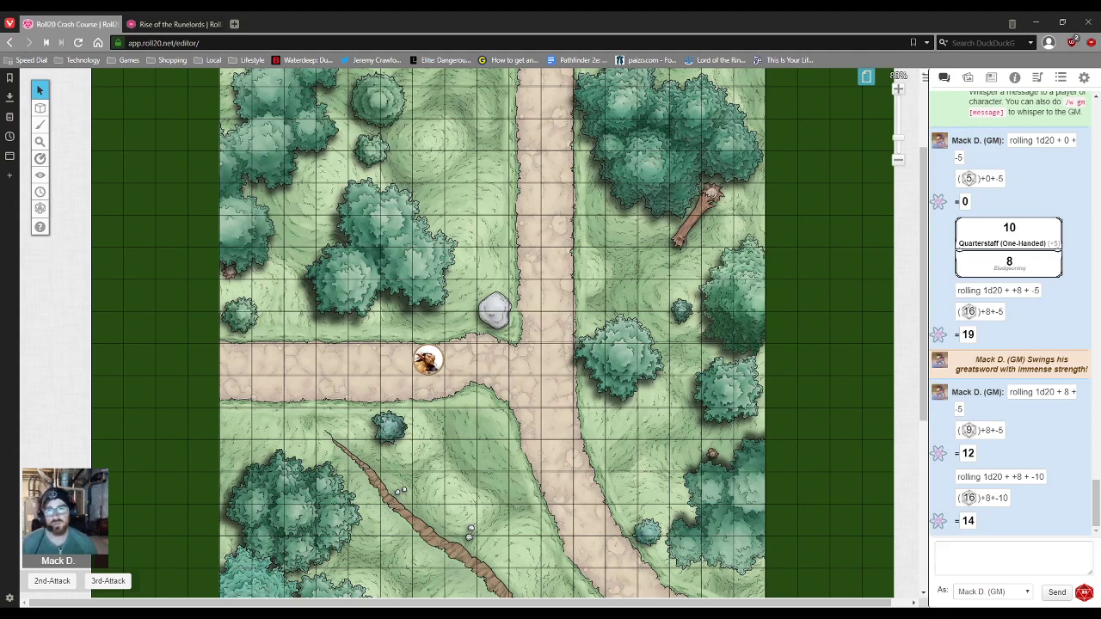
{"action": "left_click", "coordinate": [967, 557]}
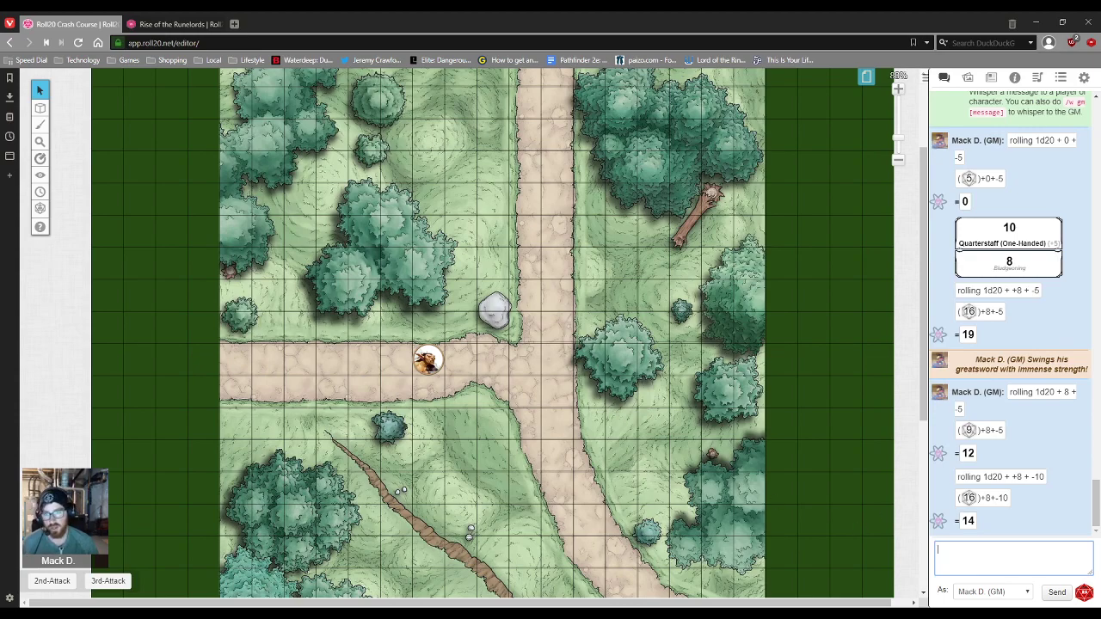
Step: Swap 2nd-Attack's Attack Bonus prompt for @{Fighter|dexterity}, save, and run it for 23
{"action": "left_click", "coordinate": [1038, 78]}
{"action": "left_click", "coordinate": [1061, 77]}
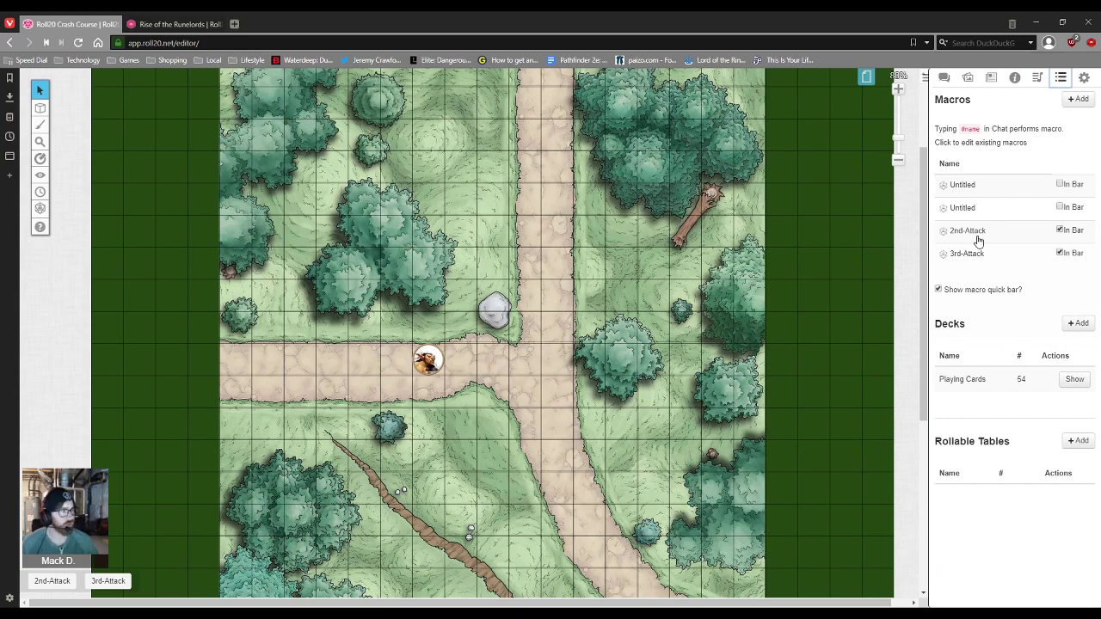
{"action": "left_click", "coordinate": [970, 231]}
{"action": "left_click_drag", "start_coordinate": [554, 186], "coordinate": [492, 187]}
{"action": "key", "text": "BackSpace"}
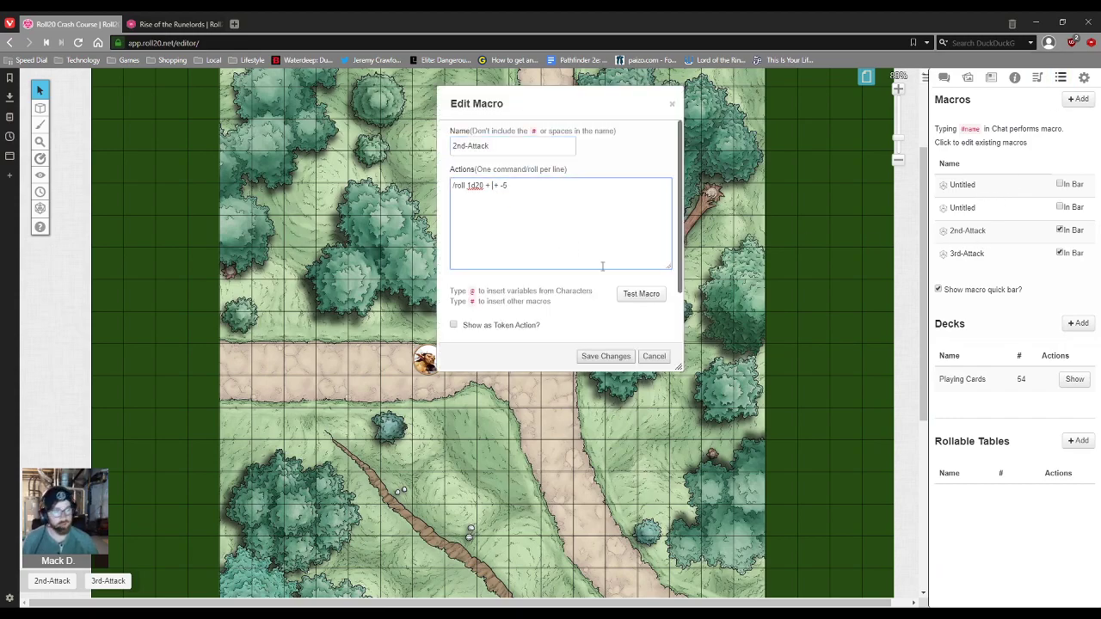
{"action": "type", "text": "@ "}
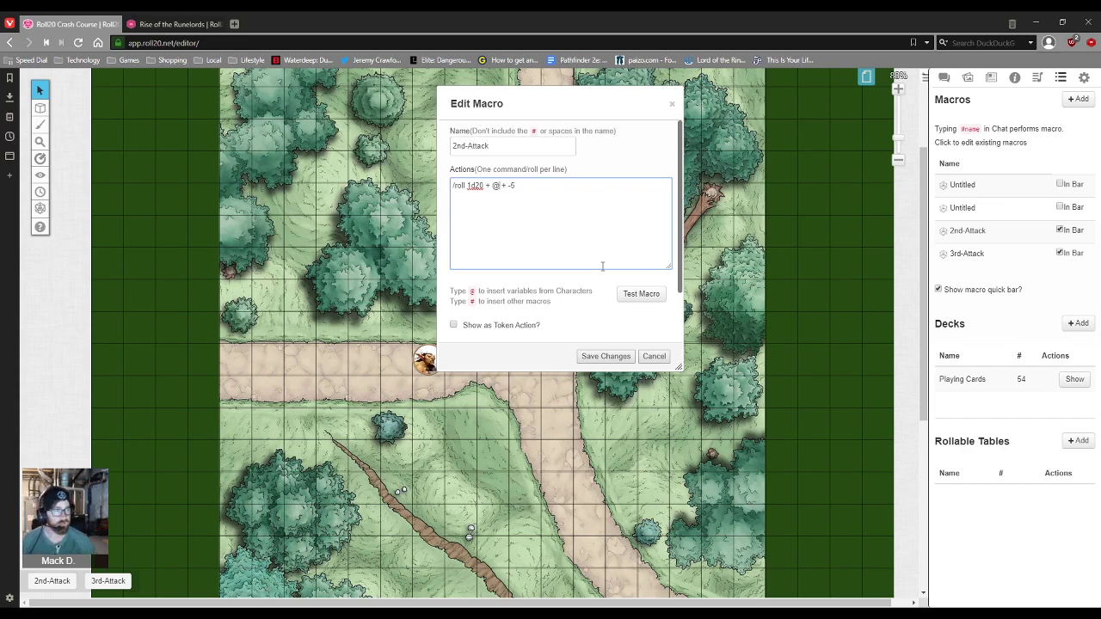
{"action": "type", "text": "dex"}
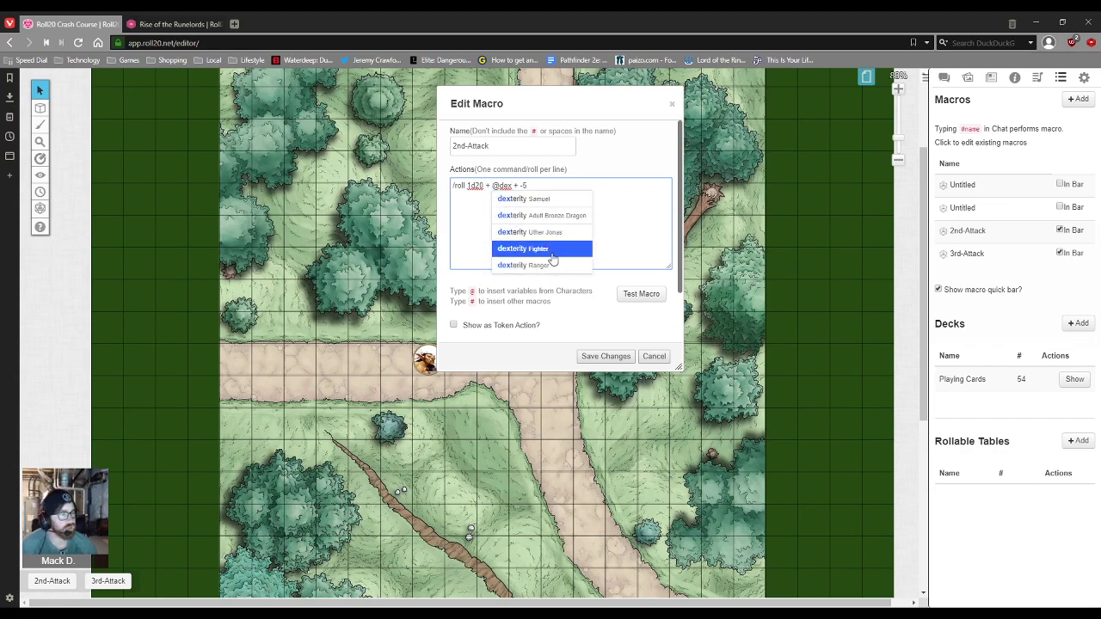
{"action": "left_click", "coordinate": [544, 248]}
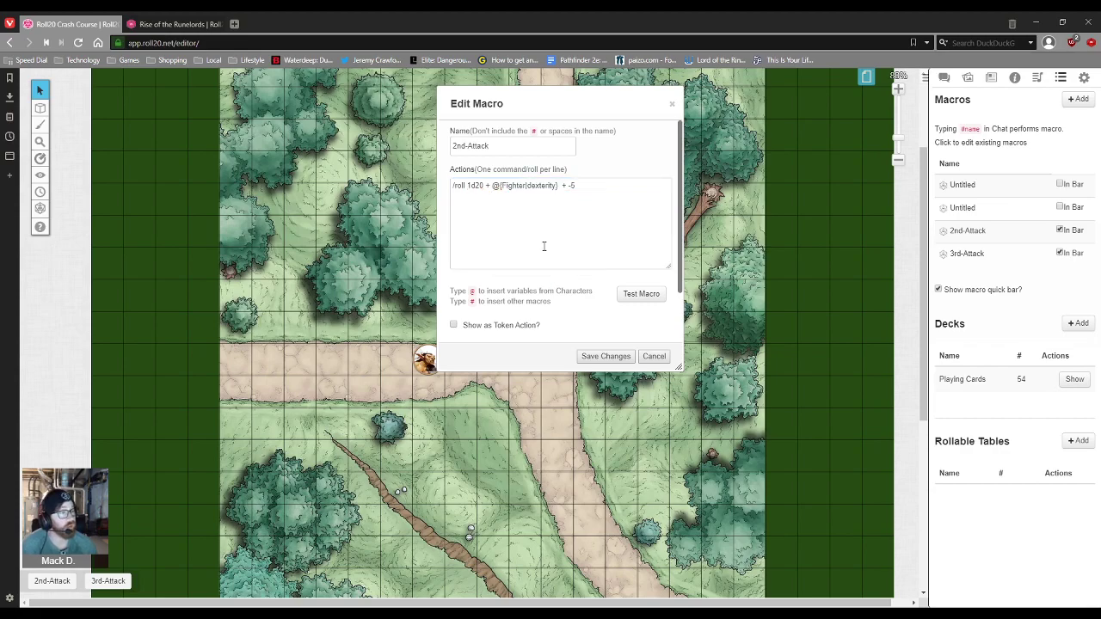
{"action": "left_click", "coordinate": [606, 356]}
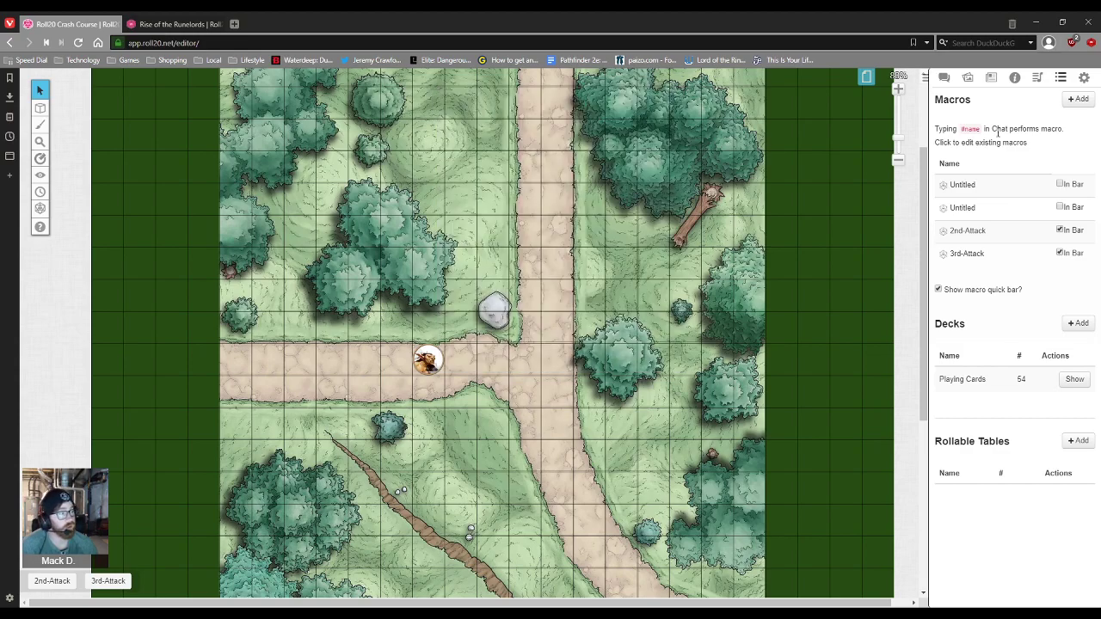
{"action": "left_click", "coordinate": [53, 582]}
{"action": "left_click", "coordinate": [943, 77]}
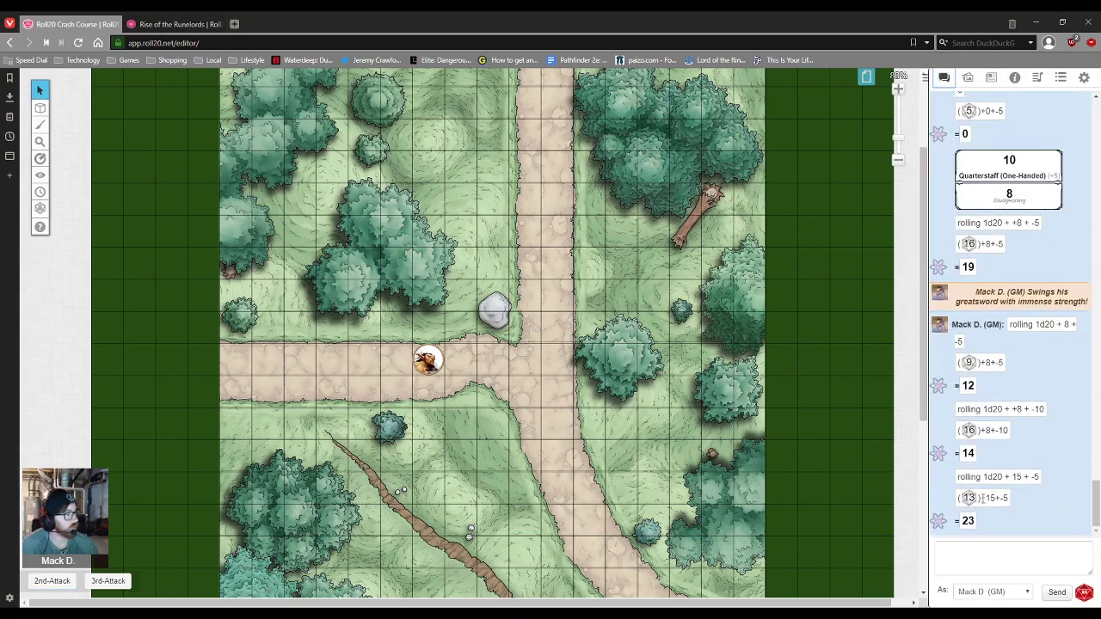
Step: View the untitled perception macro and the 2nd-Attack macro, closing 2nd-Attack unchanged
{"action": "left_click", "coordinate": [1038, 79]}
{"action": "left_click", "coordinate": [1061, 80]}
{"action": "left_click", "coordinate": [978, 214]}
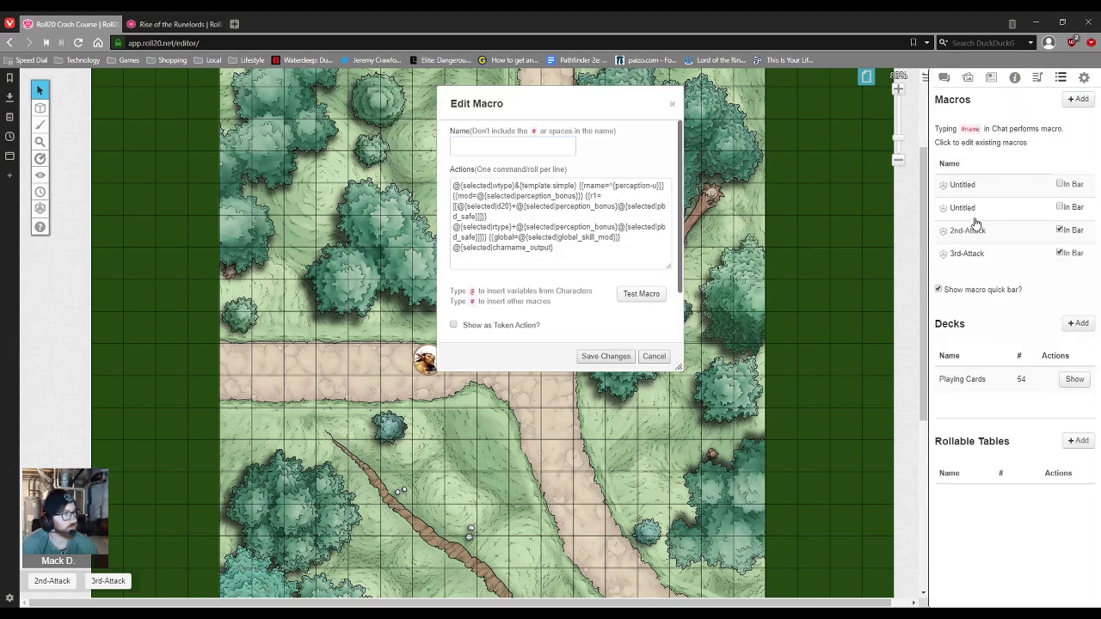
{"action": "left_click", "coordinate": [972, 231]}
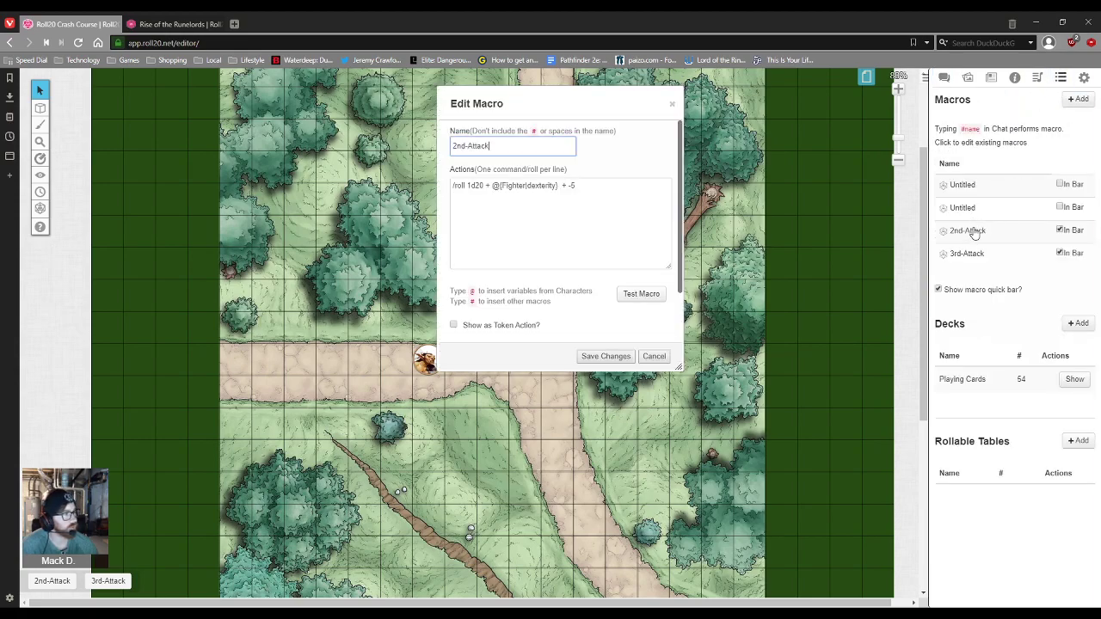
{"action": "left_click", "coordinate": [578, 196]}
{"action": "left_click", "coordinate": [674, 104]}
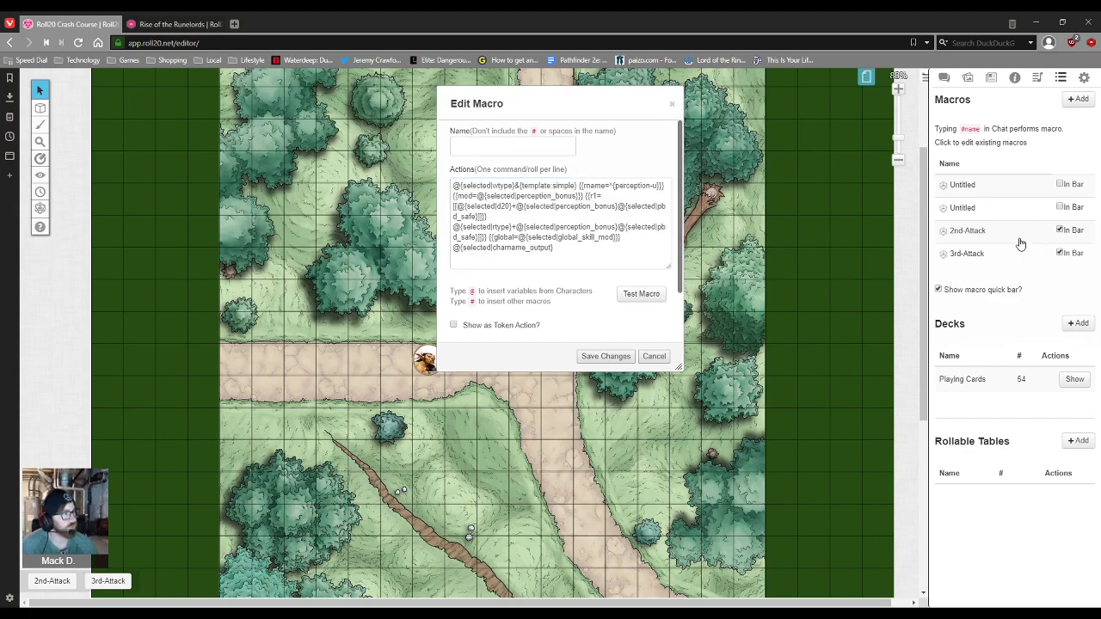
Step: Look over the perception macro's pasted template and close it without saving
{"action": "scroll", "coordinate": [606, 247], "scroll_direction": "down", "scroll_amount": 1}
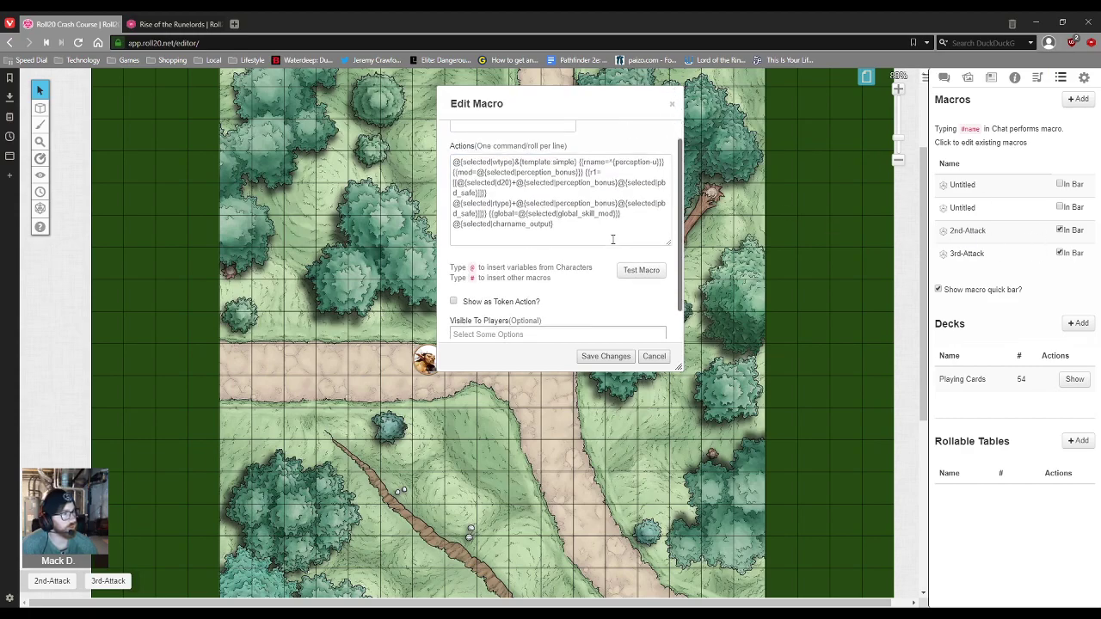
{"action": "scroll", "coordinate": [606, 247], "scroll_direction": "up", "scroll_amount": 1}
{"action": "left_click_drag", "start_coordinate": [555, 248], "coordinate": [432, 170]}
{"action": "left_click", "coordinate": [580, 252]}
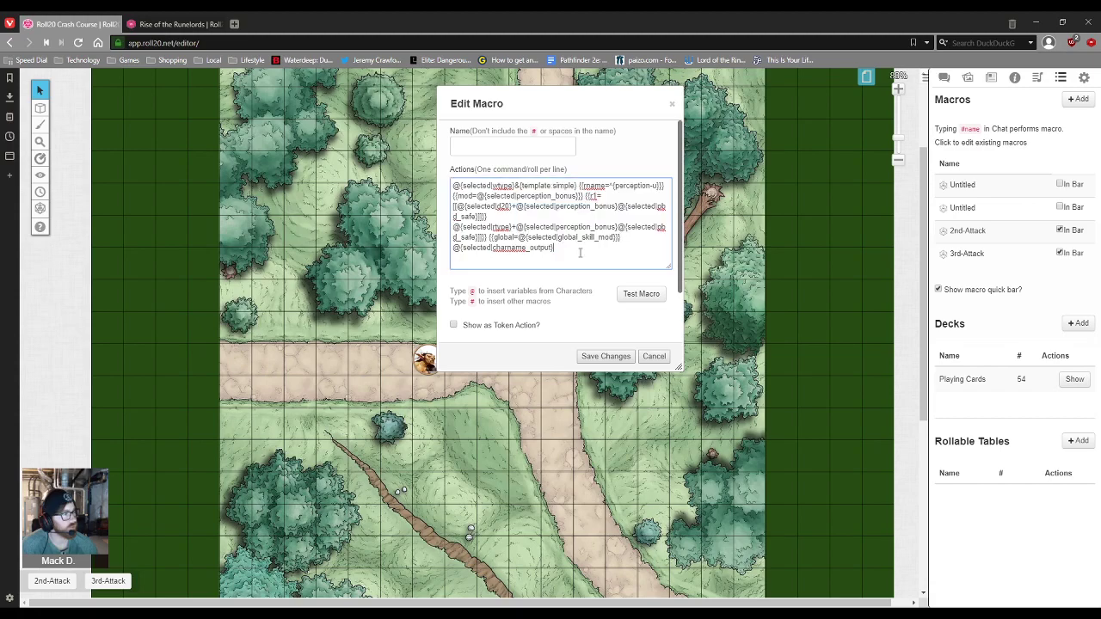
{"action": "left_click", "coordinate": [656, 357]}
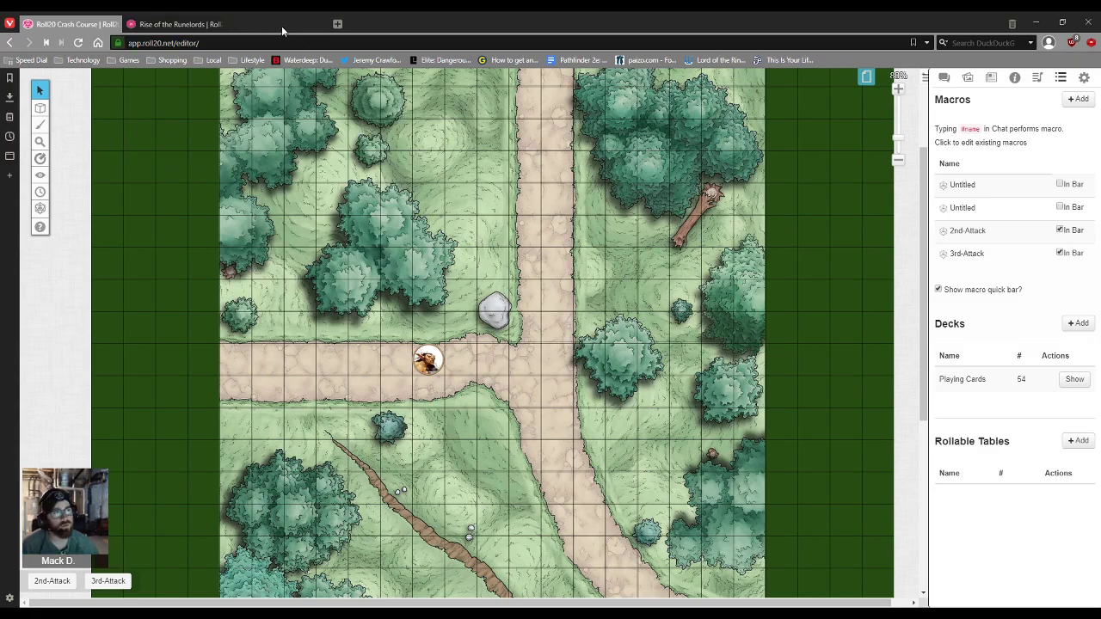
Step: Read the Reddit 'Collection of Roll20 Macros' post's note about the D&D 5E OGL Character Sheet
{"action": "left_click", "coordinate": [281, 25]}
{"action": "scroll", "coordinate": [449, 228], "scroll_direction": "up", "scroll_amount": 2}
{"action": "scroll", "coordinate": [448, 234], "scroll_direction": "up", "scroll_amount": 1}
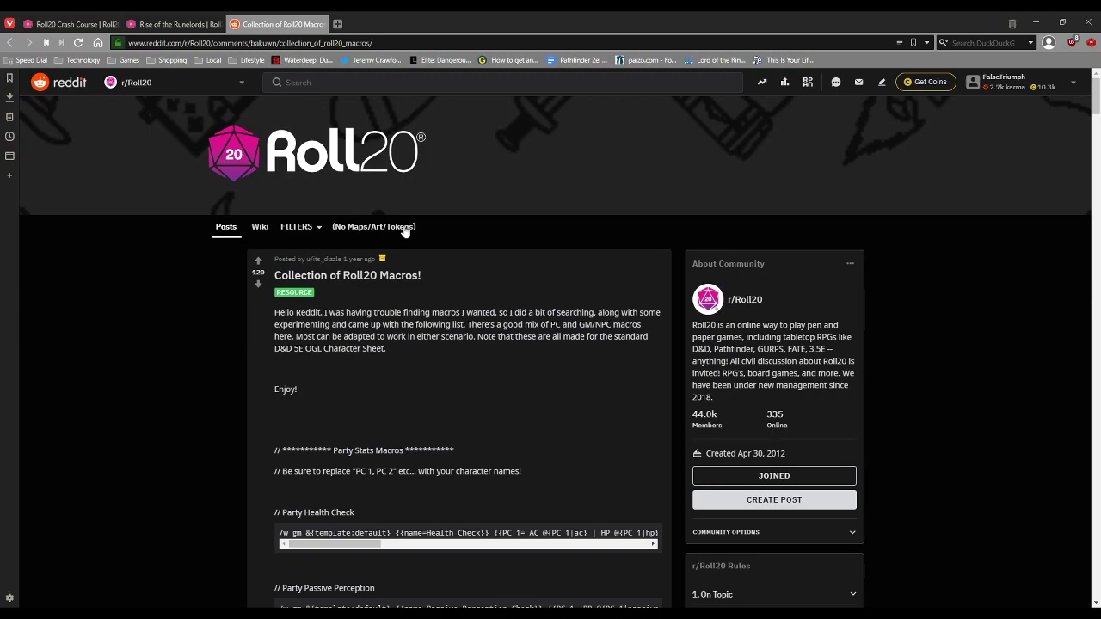
{"action": "scroll", "coordinate": [363, 335], "scroll_direction": "down", "scroll_amount": 2}
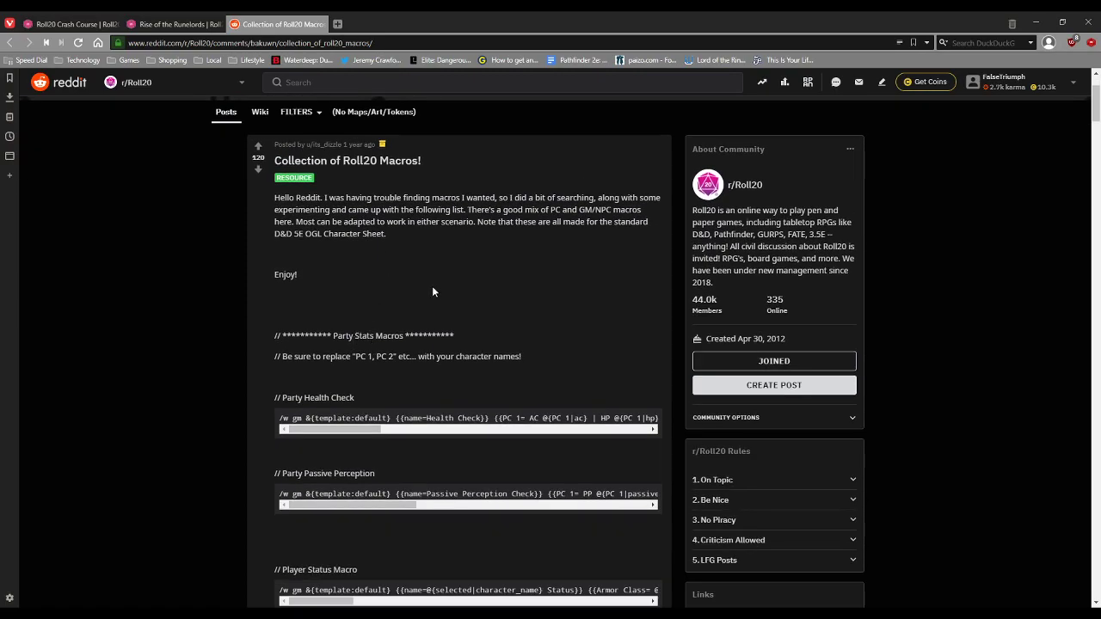
{"action": "scroll", "coordinate": [447, 284], "scroll_direction": "down", "scroll_amount": 1}
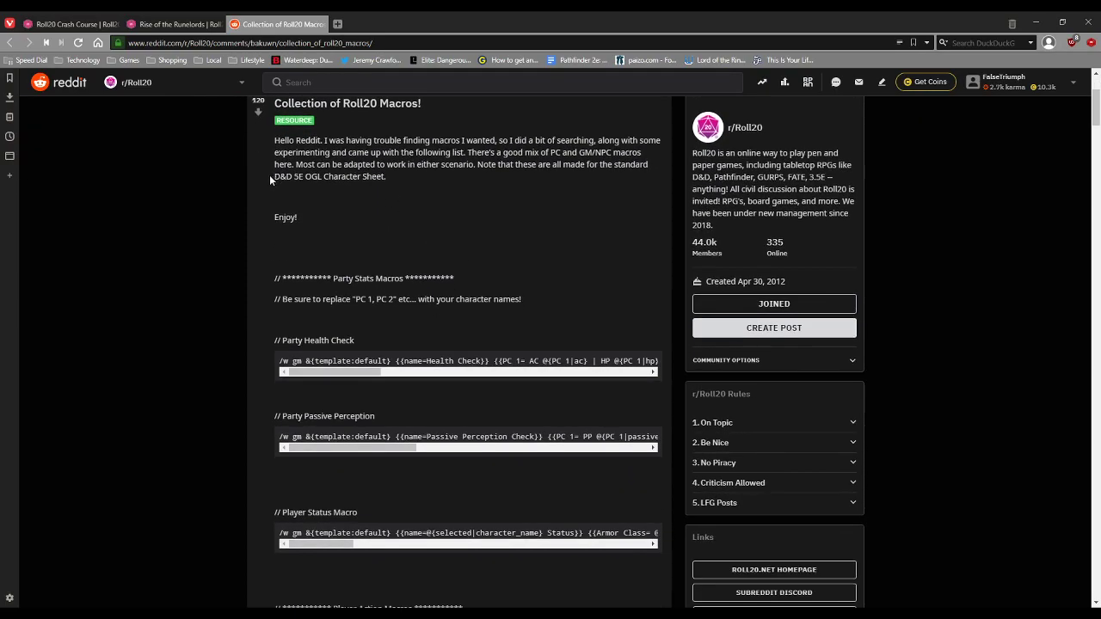
{"action": "mouse_move", "coordinate": [270, 175]}
{"action": "left_mouse_down"}
{"action": "mouse_move", "coordinate": [385, 174]}
{"action": "mouse_move", "coordinate": [273, 176]}
{"action": "mouse_move", "coordinate": [361, 189]}
{"action": "mouse_move", "coordinate": [658, 193]}
{"action": "left_mouse_up"}
{"action": "left_click", "coordinate": [311, 218]}
{"action": "scroll", "coordinate": [344, 223], "scroll_direction": "down", "scroll_amount": 3}
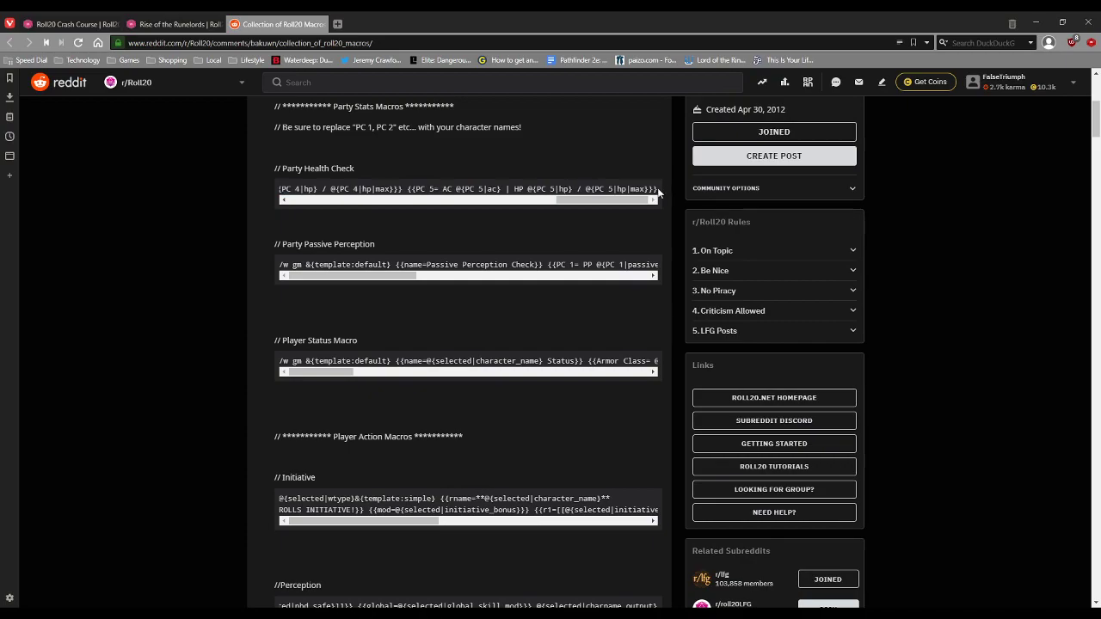
Step: Select the Party Passive Perception macro code line
{"action": "mouse_move", "coordinate": [534, 189]}
{"action": "left_mouse_down"}
{"action": "mouse_move", "coordinate": [247, 193]}
{"action": "mouse_move", "coordinate": [540, 208]}
{"action": "mouse_move", "coordinate": [656, 194]}
{"action": "left_mouse_up"}
{"action": "left_click", "coordinate": [652, 199]}
{"action": "scroll", "coordinate": [483, 229], "scroll_direction": "down", "scroll_amount": 2}
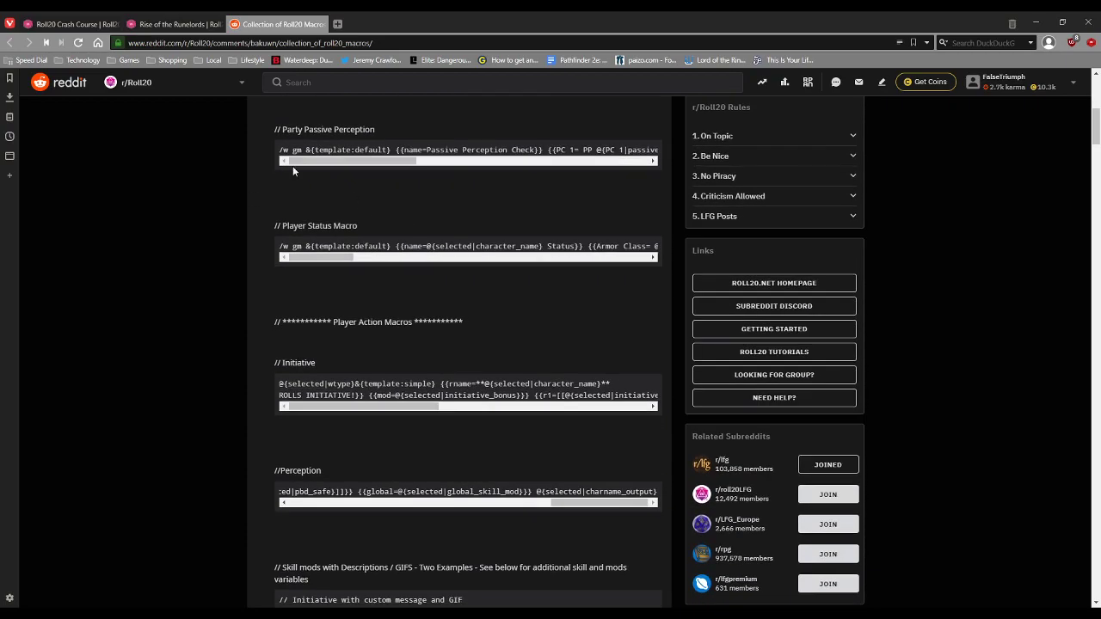
{"action": "left_click_drag", "start_coordinate": [278, 152], "coordinate": [660, 155]}
{"action": "key", "text": "ctrl+c"}
{"action": "left_click", "coordinate": [660, 155]}
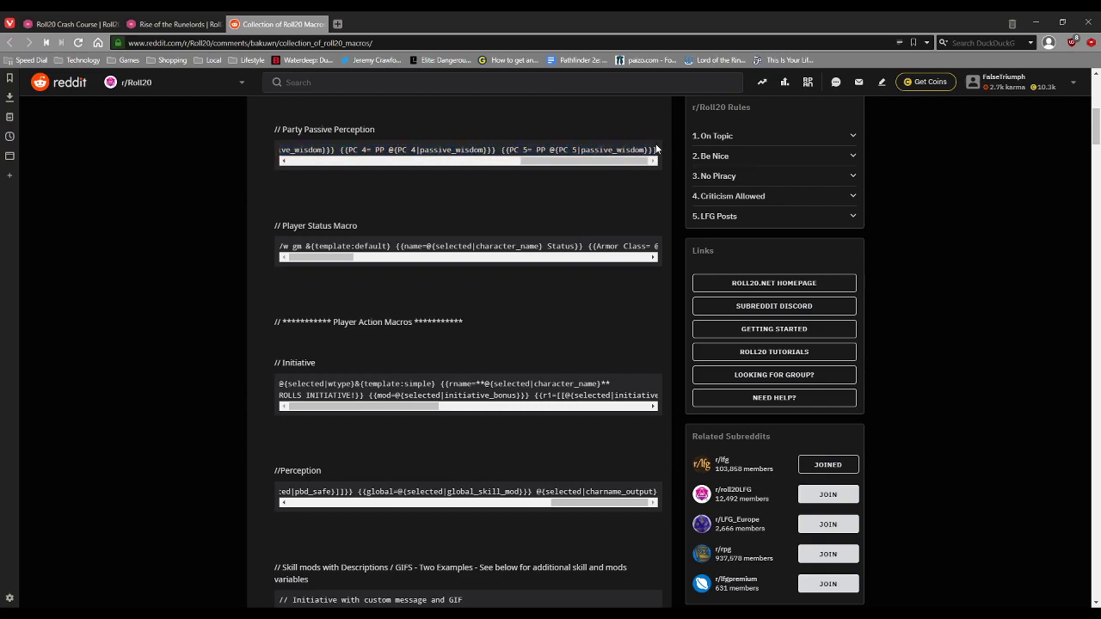
{"action": "triple_click", "coordinate": [656, 150]}
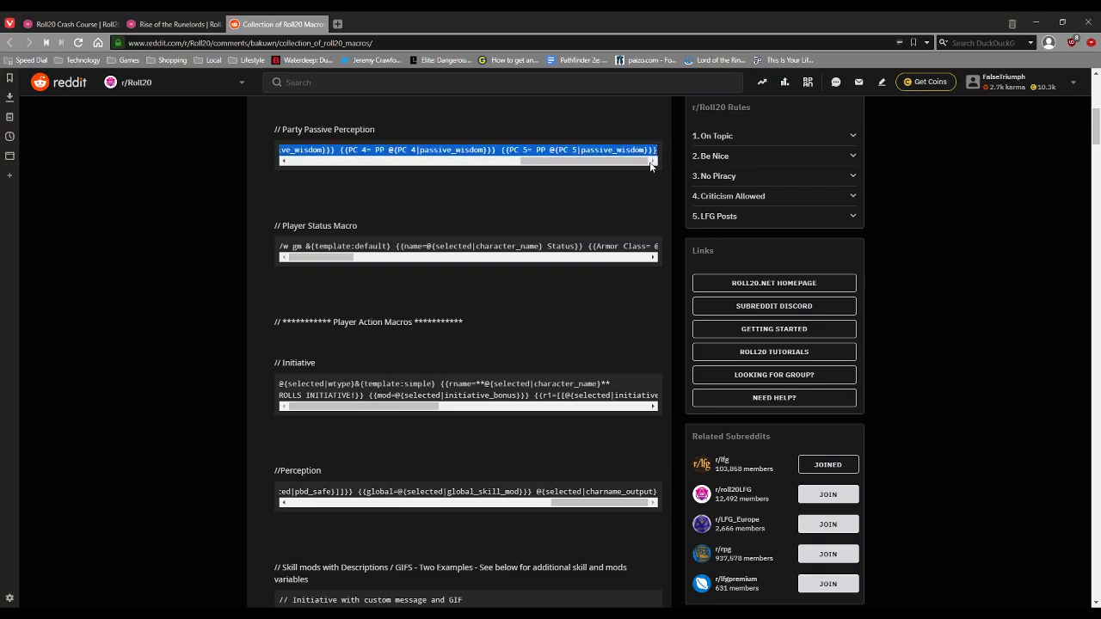
Step: Back in Roll20, add a new macro named Party-Passive-Perception
{"action": "left_click", "coordinate": [77, 24]}
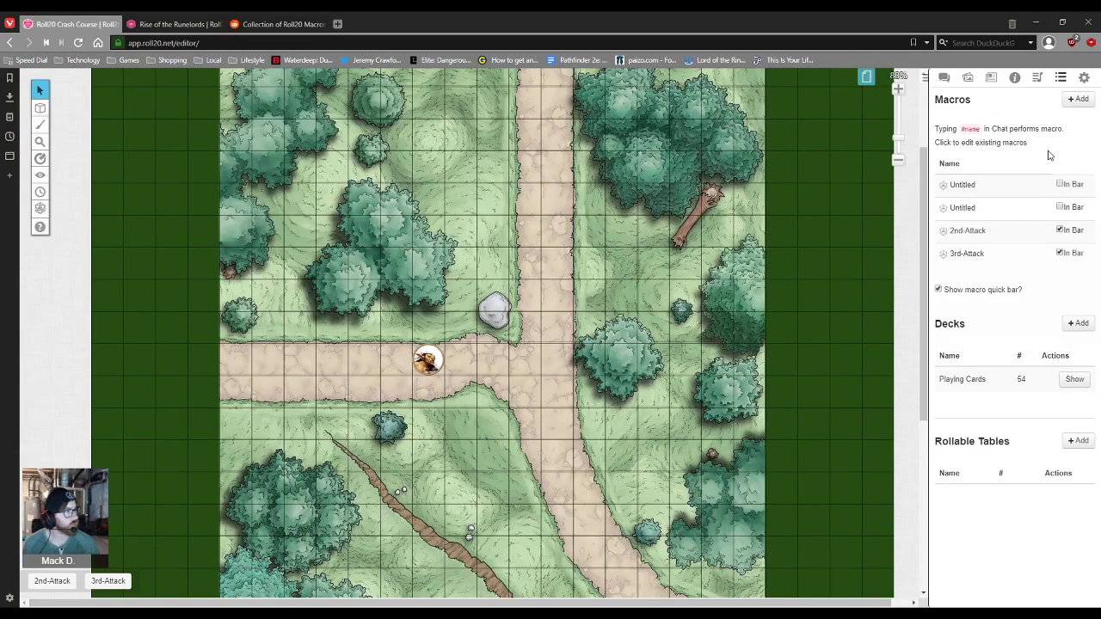
{"action": "left_click", "coordinate": [1078, 99]}
{"action": "left_click", "coordinate": [548, 149]}
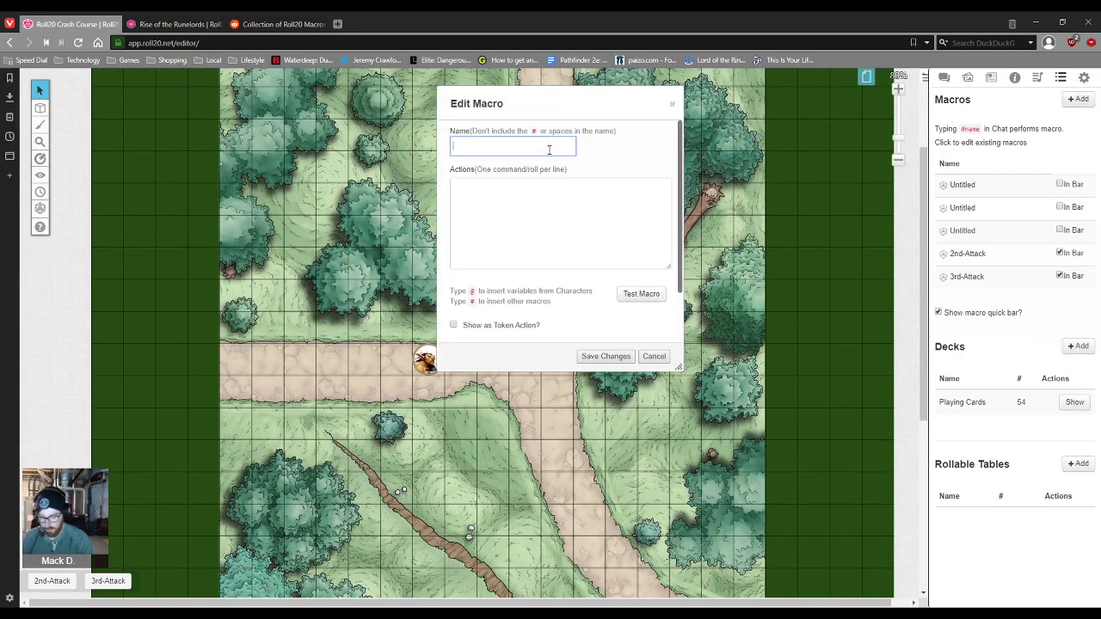
{"action": "type", "text": "Passive"}
{"action": "key", "text": "BackSpace"}
{"action": "key", "text": "BackSpace"}
{"action": "key", "text": "BackSpace"}
{"action": "key", "text": "BackSpace"}
{"action": "key", "text": "BackSpace"}
{"action": "key", "text": "BackSpace"}
{"action": "key", "text": "BackSpace"}
{"action": "type", "text": "Par"}
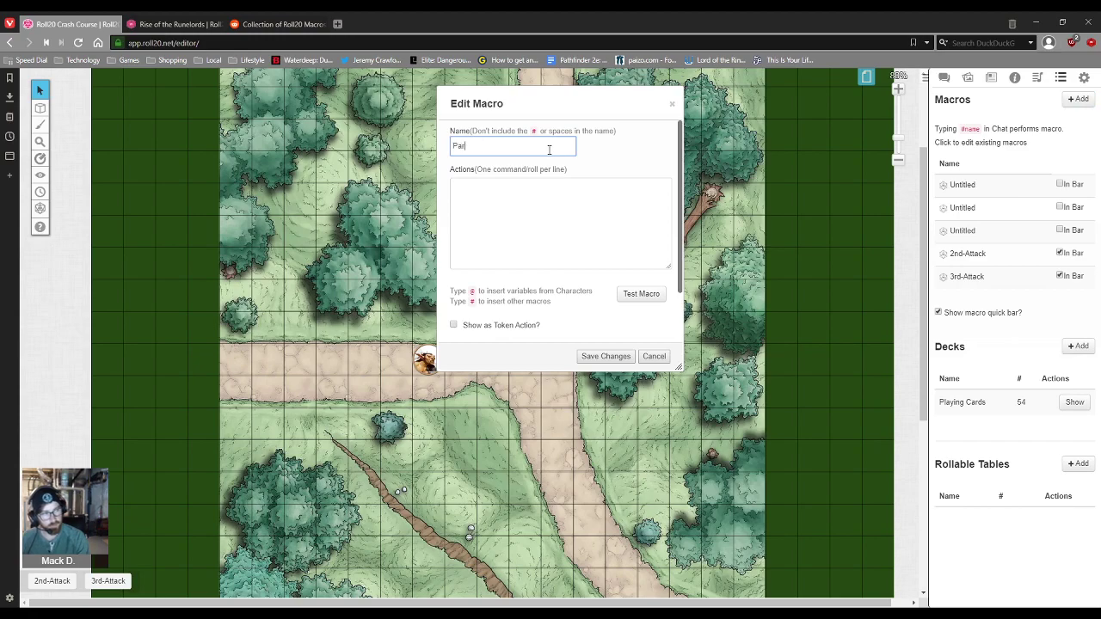
{"action": "type", "text": "ty-Passive-P"}
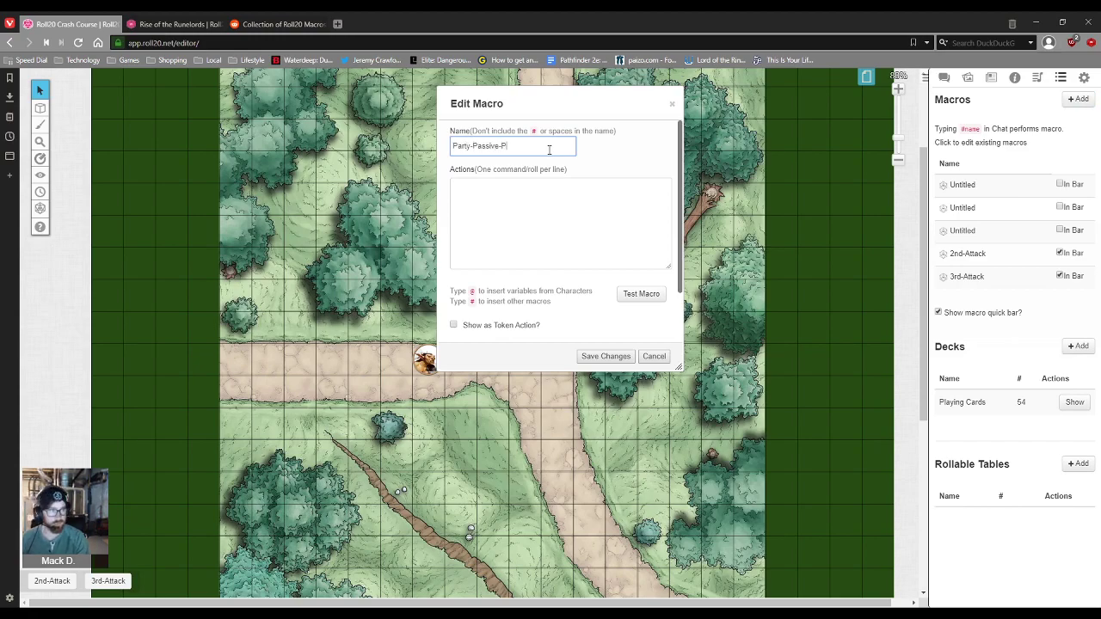
{"action": "type", "text": "erception"}
Step: Paste the copied passive perception code as its action, save, and show it in the bar
{"action": "left_click", "coordinate": [585, 190]}
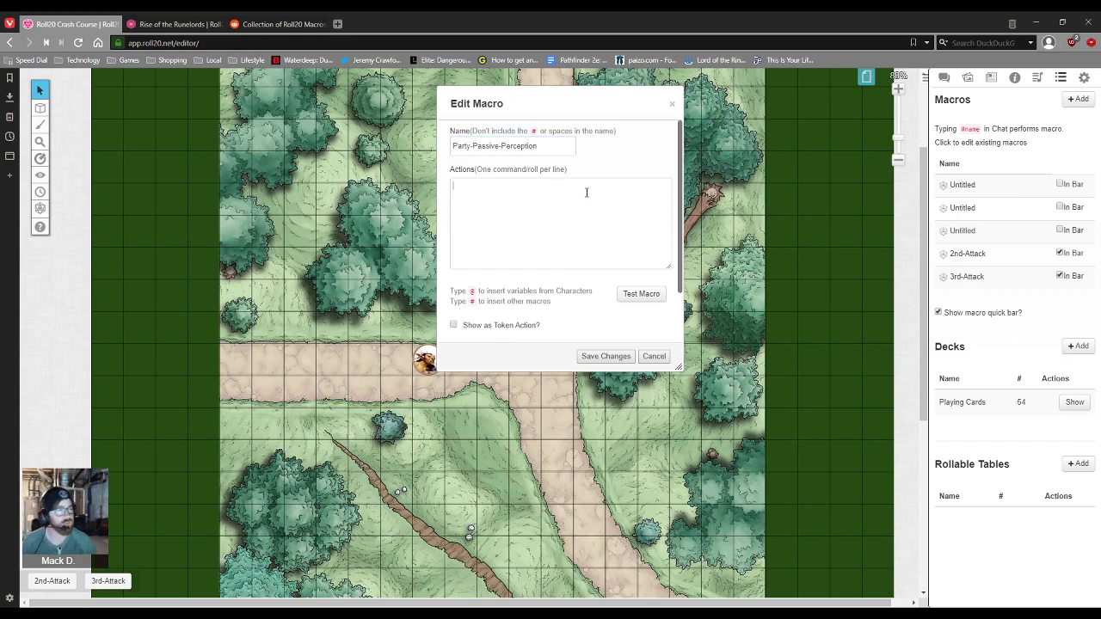
{"action": "key", "text": "ctrl+v"}
{"action": "left_click", "coordinate": [606, 356]}
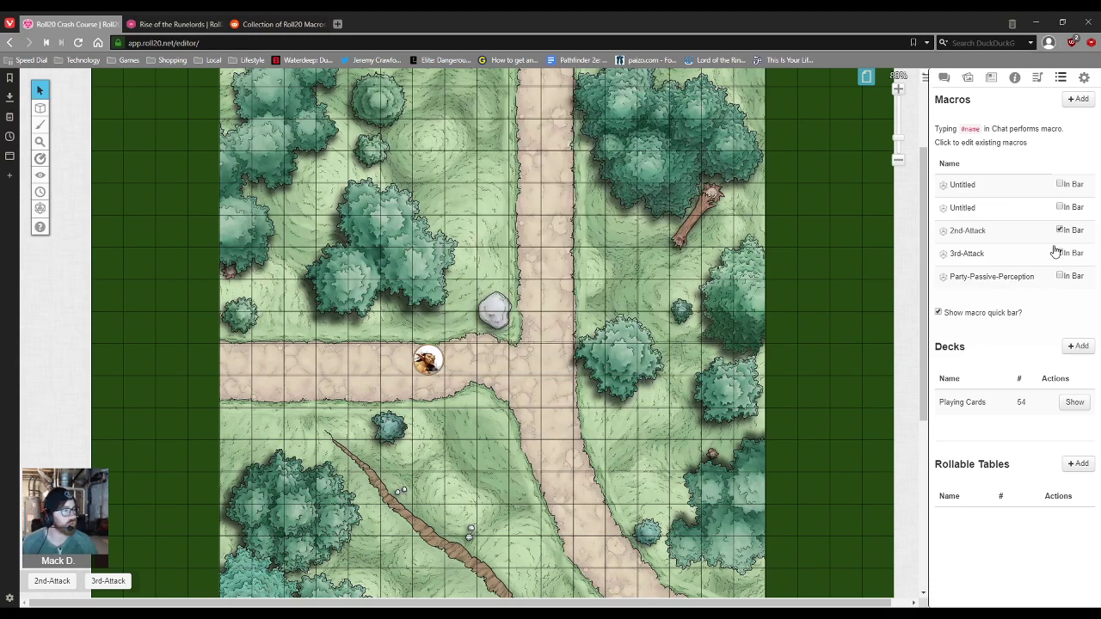
{"action": "left_click", "coordinate": [1061, 276]}
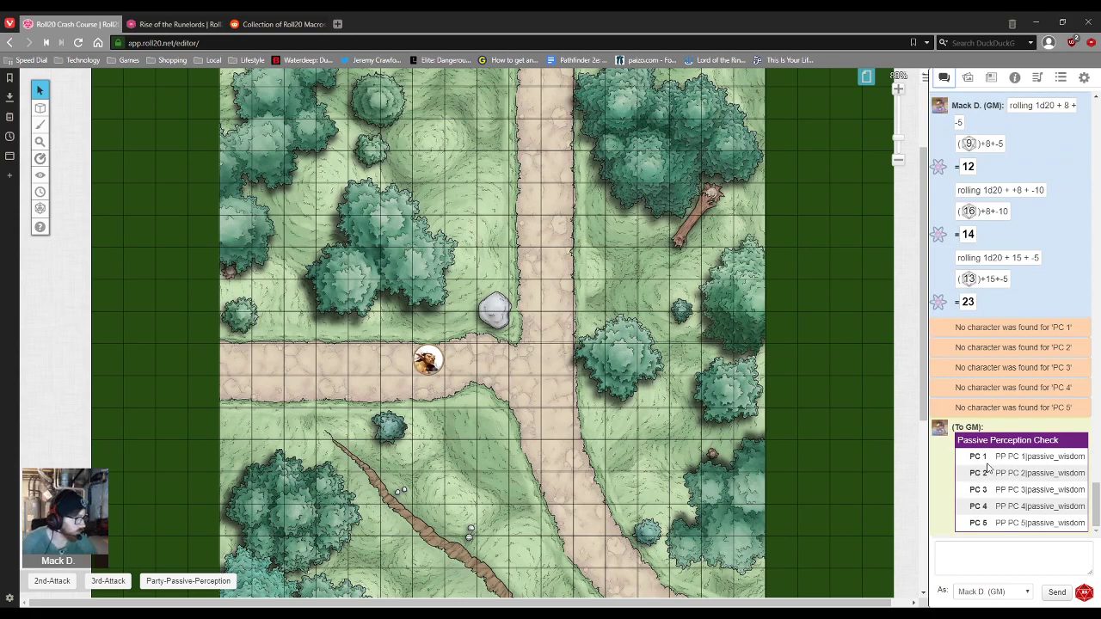
Step: Replace PC 4 with Uther Jonas in Party-Passive-Perception, save, and rerun it showing PP 10
{"action": "left_click", "coordinate": [1084, 77]}
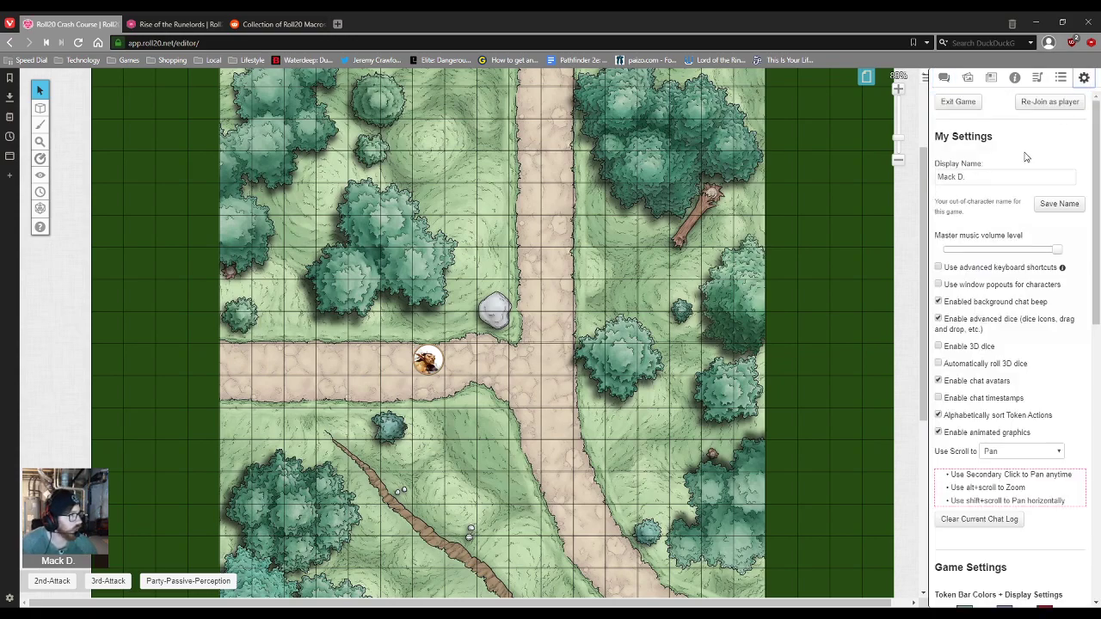
{"action": "left_click", "coordinate": [1058, 80]}
{"action": "left_click", "coordinate": [991, 282]}
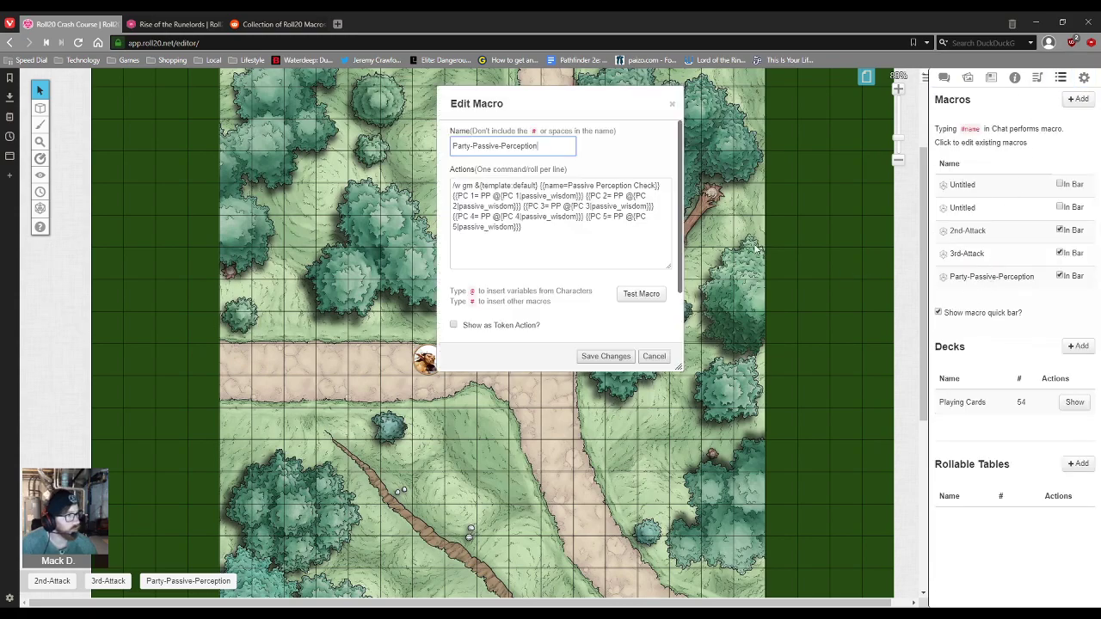
{"action": "left_click", "coordinate": [568, 219]}
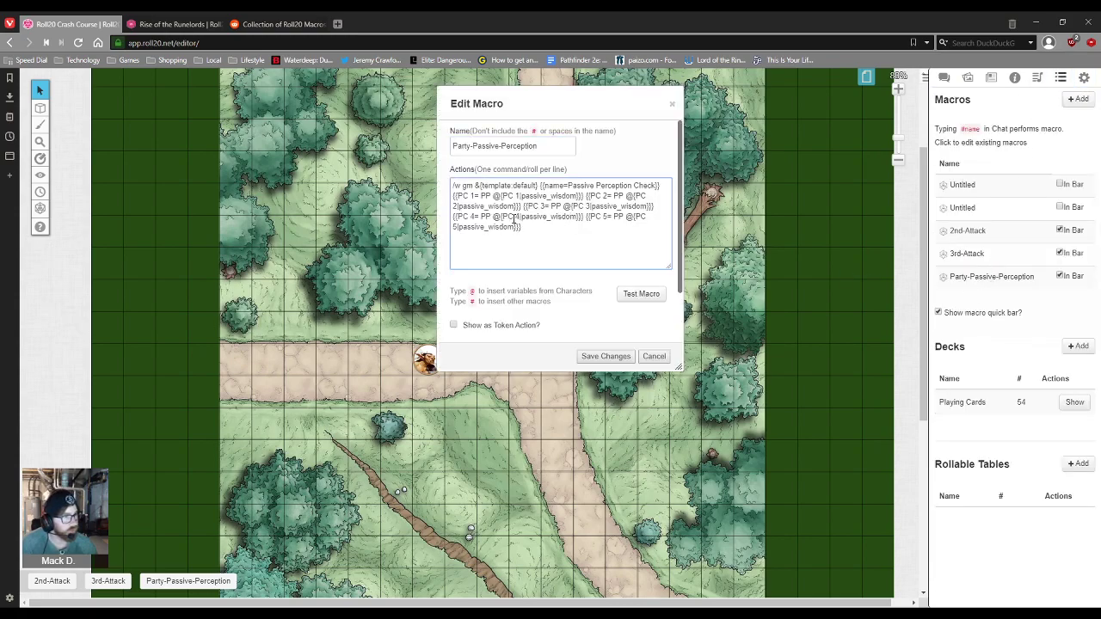
{"action": "left_click_drag", "start_coordinate": [521, 216], "coordinate": [502, 217]}
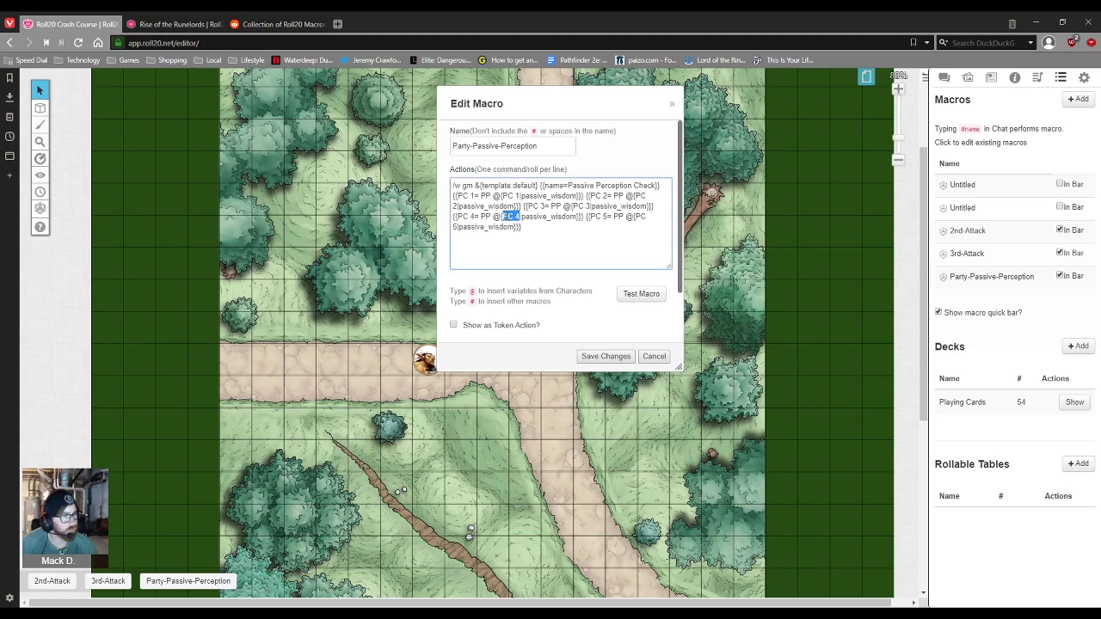
{"action": "key", "text": "BackSpace"}
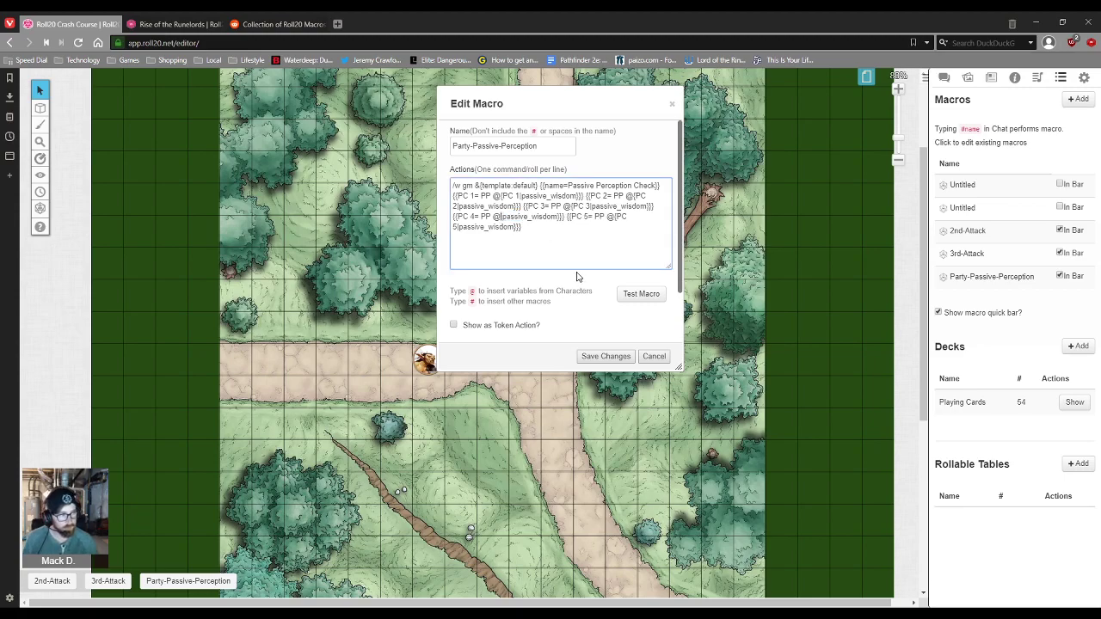
{"action": "type", "text": "t"}
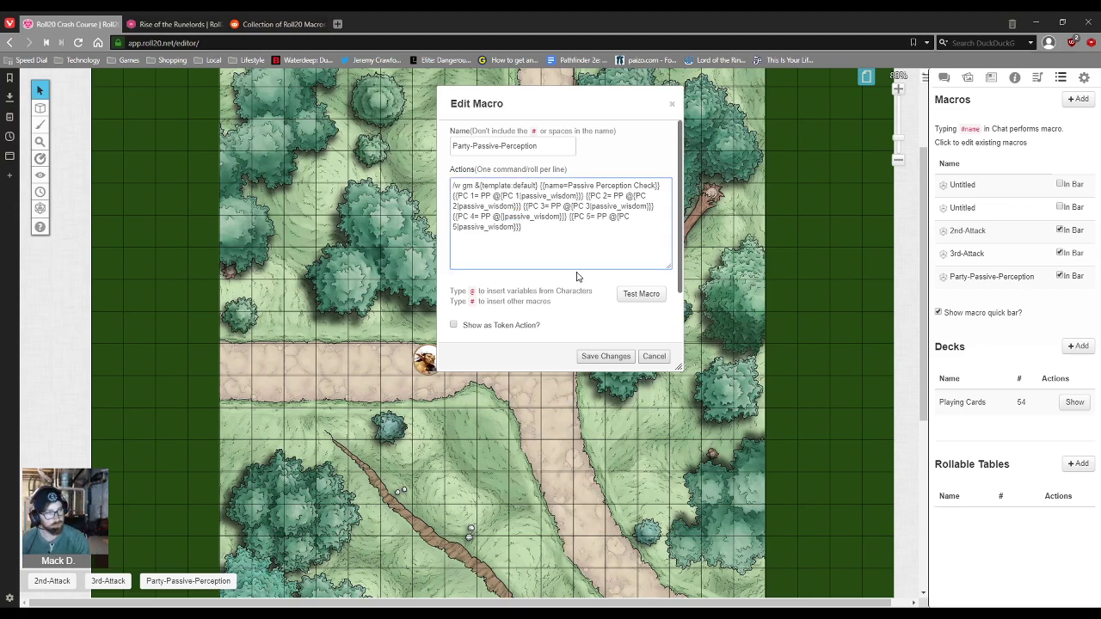
{"action": "type", "text": "the"}
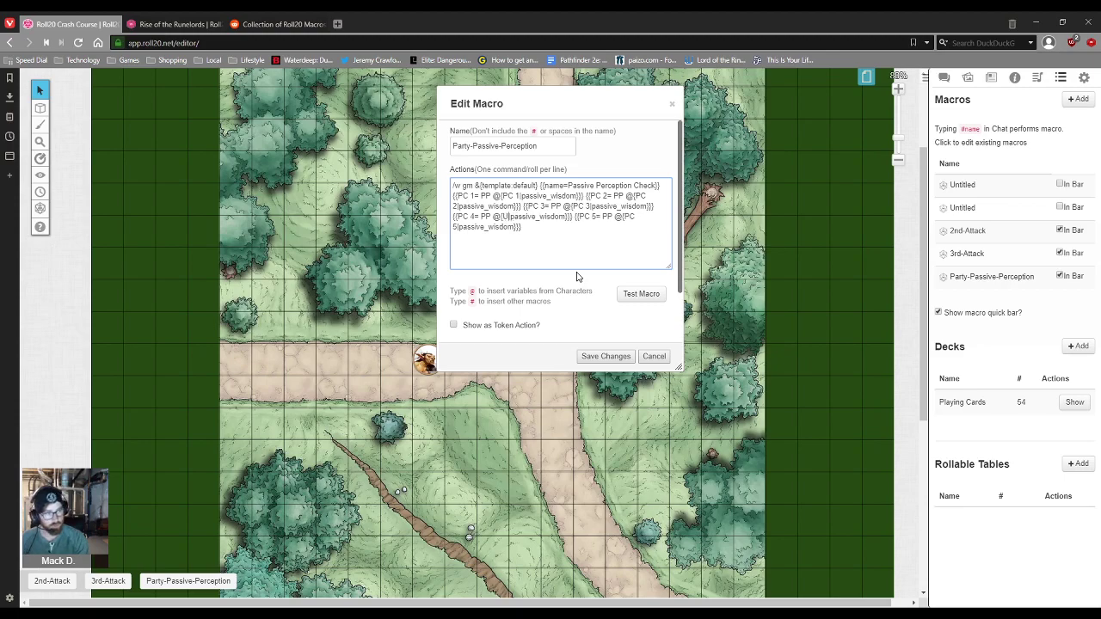
{"action": "type", "text": "r Jonas"}
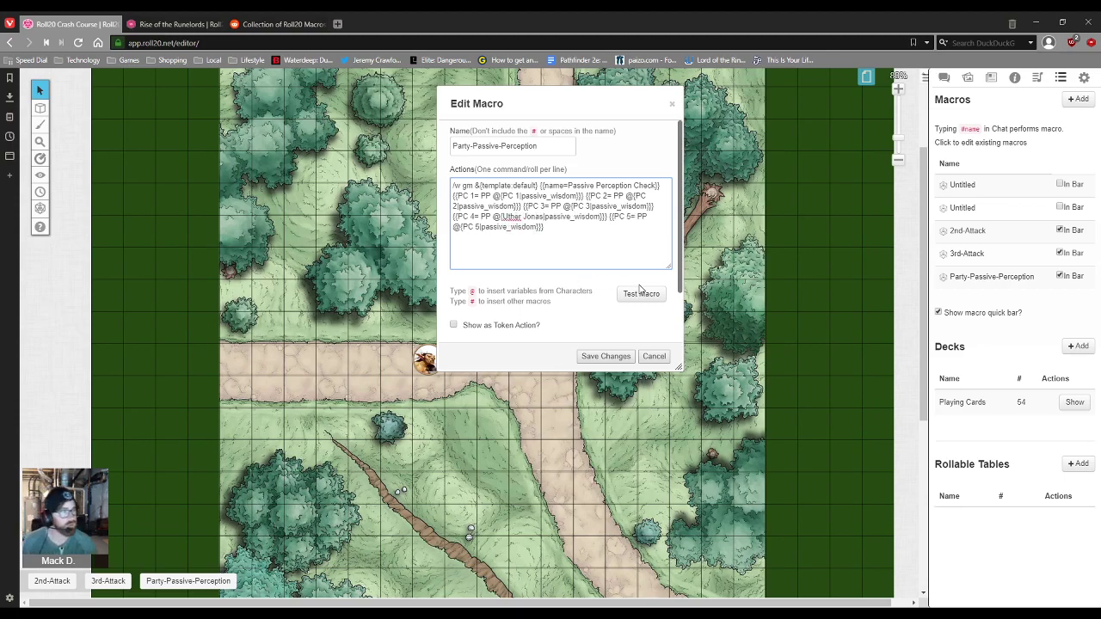
{"action": "left_click", "coordinate": [632, 357]}
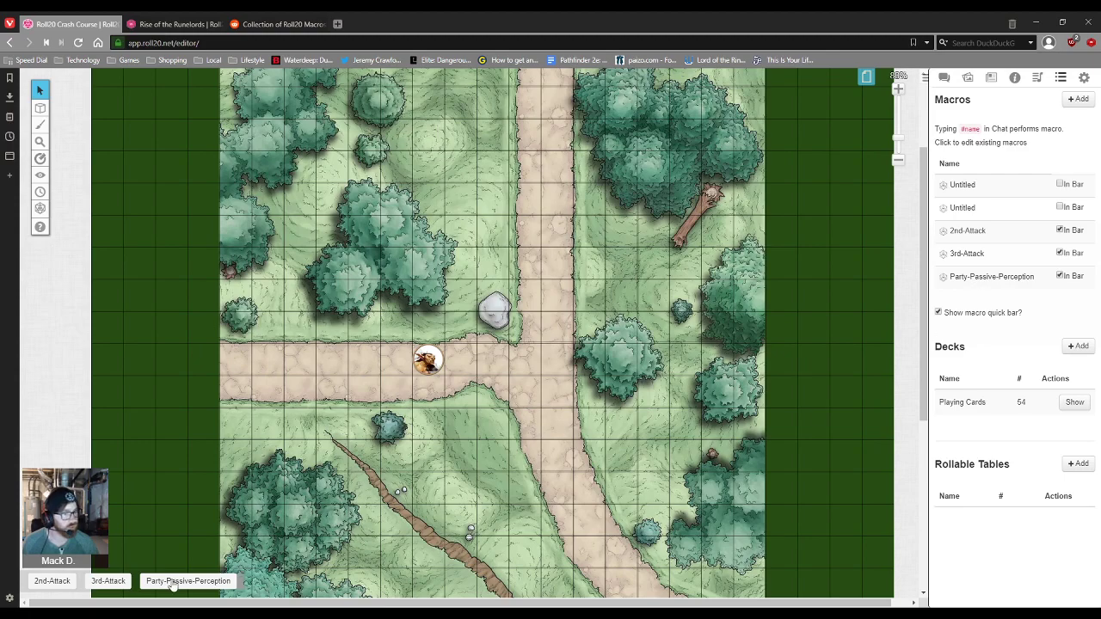
{"action": "left_click", "coordinate": [173, 583]}
{"action": "left_click", "coordinate": [944, 77]}
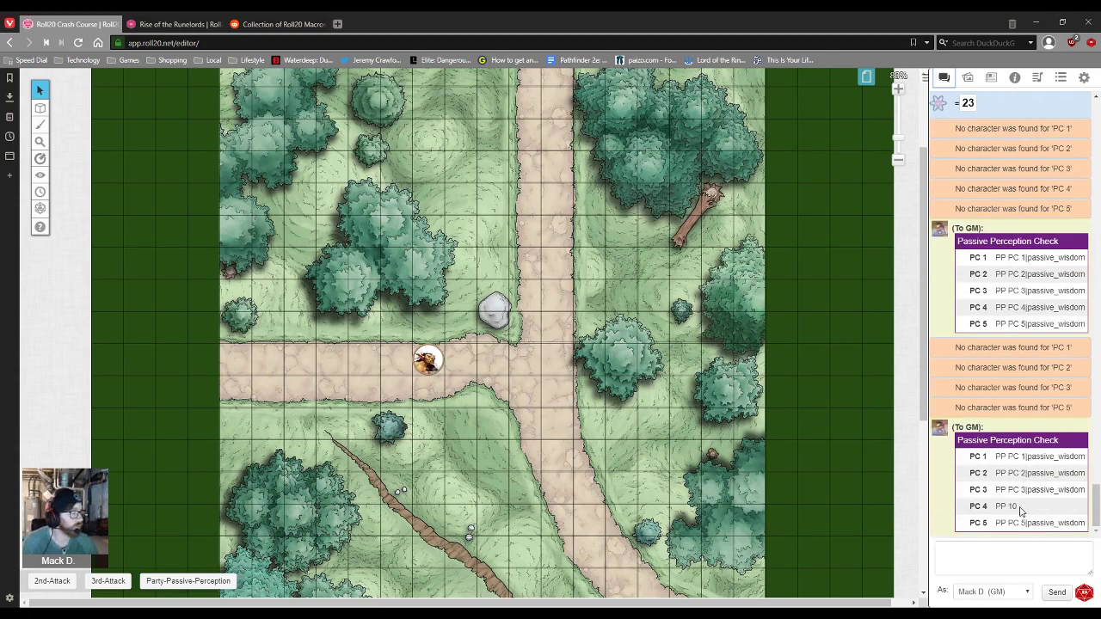
Step: Confirm on Uther Jonas's sheet that Passive Wisdom (Perception) is 10, then close it
{"action": "left_click_drag", "start_coordinate": [1021, 511], "coordinate": [1000, 507]}
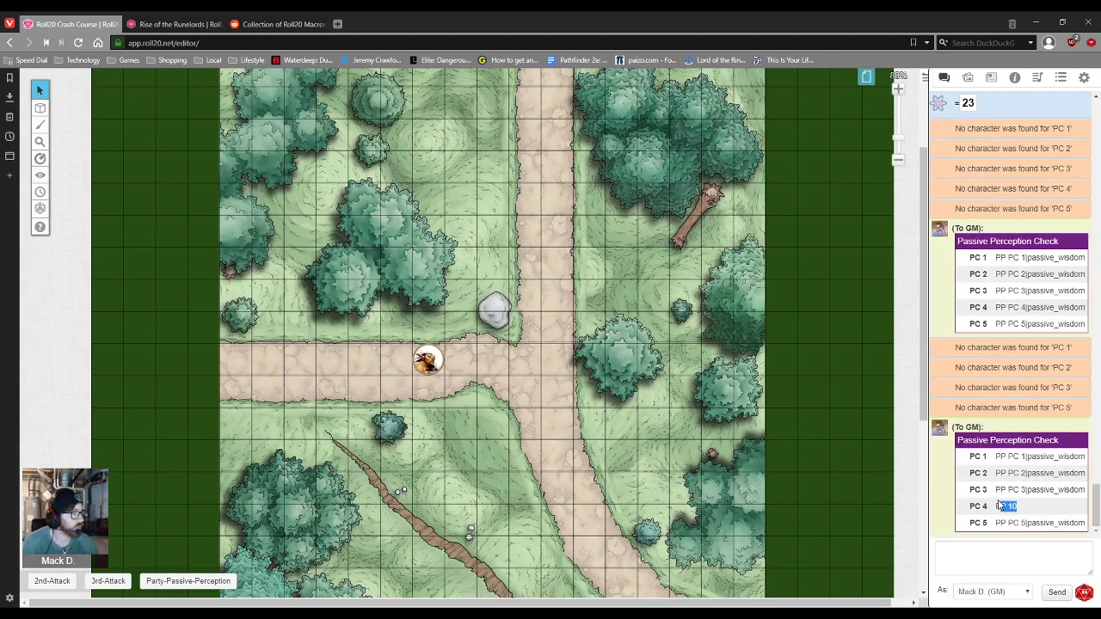
{"action": "left_click", "coordinate": [1014, 78]}
{"action": "left_click", "coordinate": [968, 79]}
{"action": "left_click", "coordinate": [991, 78]}
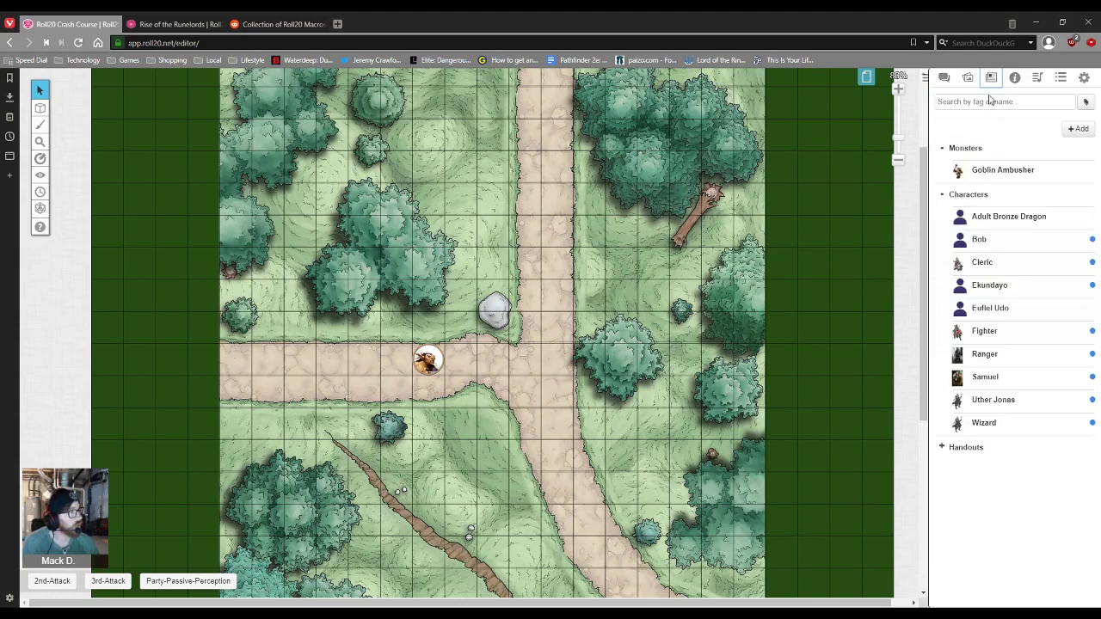
{"action": "left_click", "coordinate": [991, 401]}
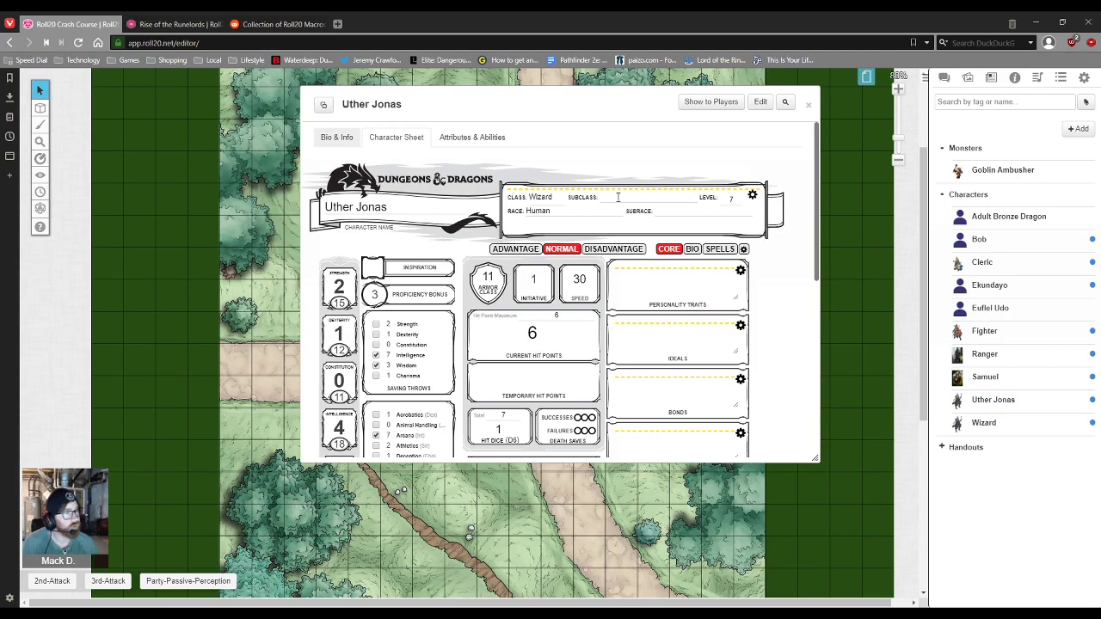
{"action": "scroll", "coordinate": [567, 284], "scroll_direction": "down", "scroll_amount": 5}
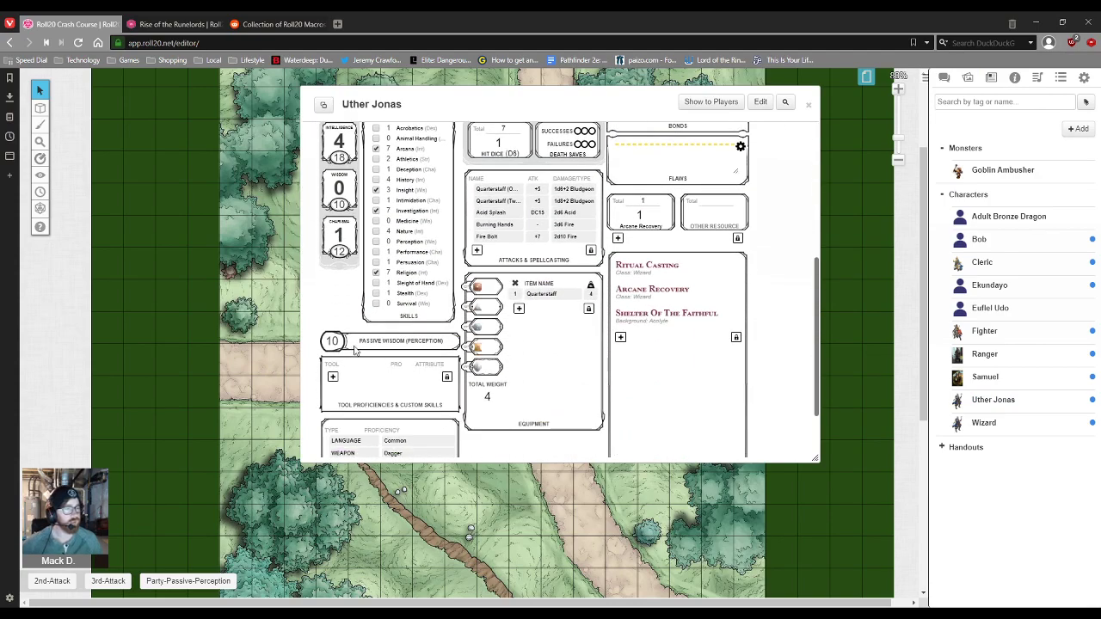
{"action": "scroll", "coordinate": [353, 353], "scroll_direction": "up", "scroll_amount": 5}
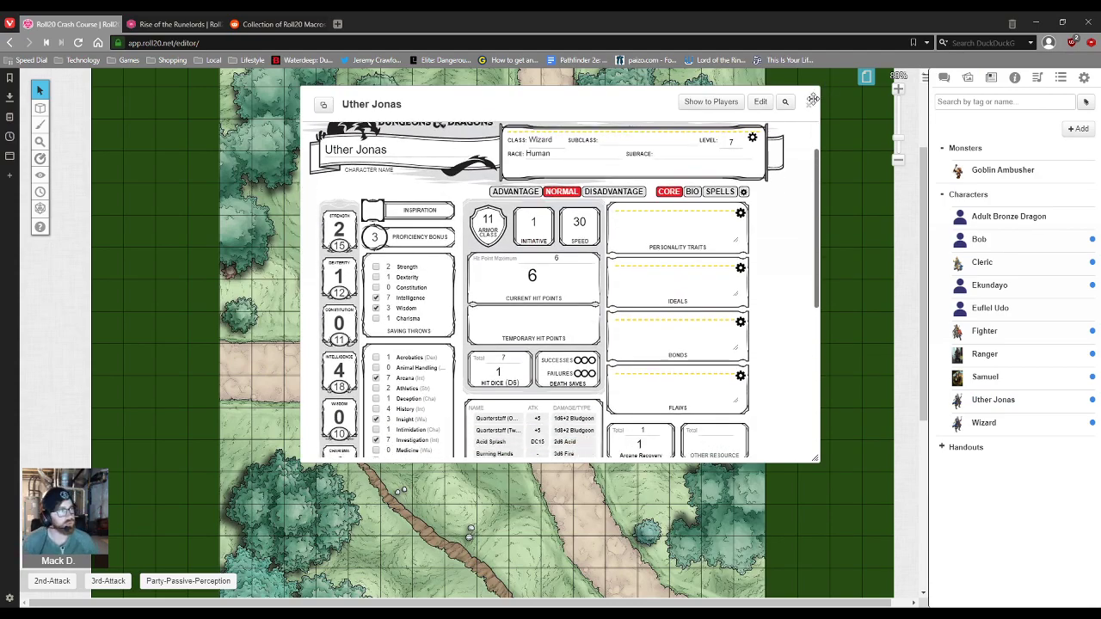
{"action": "left_click", "coordinate": [808, 104]}
{"action": "left_click", "coordinate": [1058, 79]}
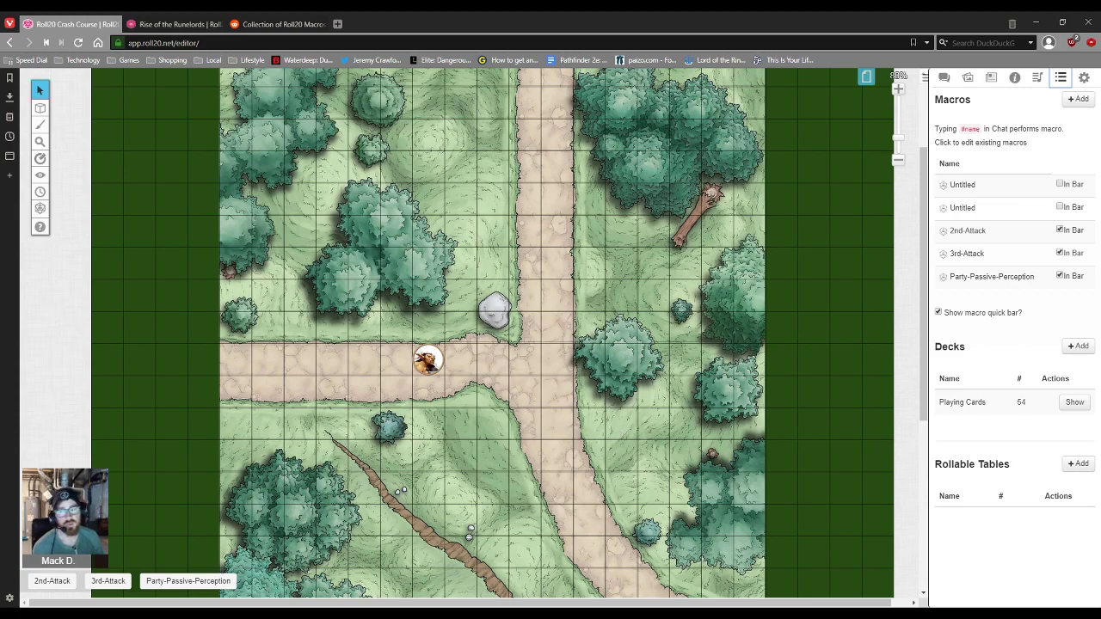
Step: Open the Fighter's full character sheet from the Journal
{"action": "left_click", "coordinate": [944, 78]}
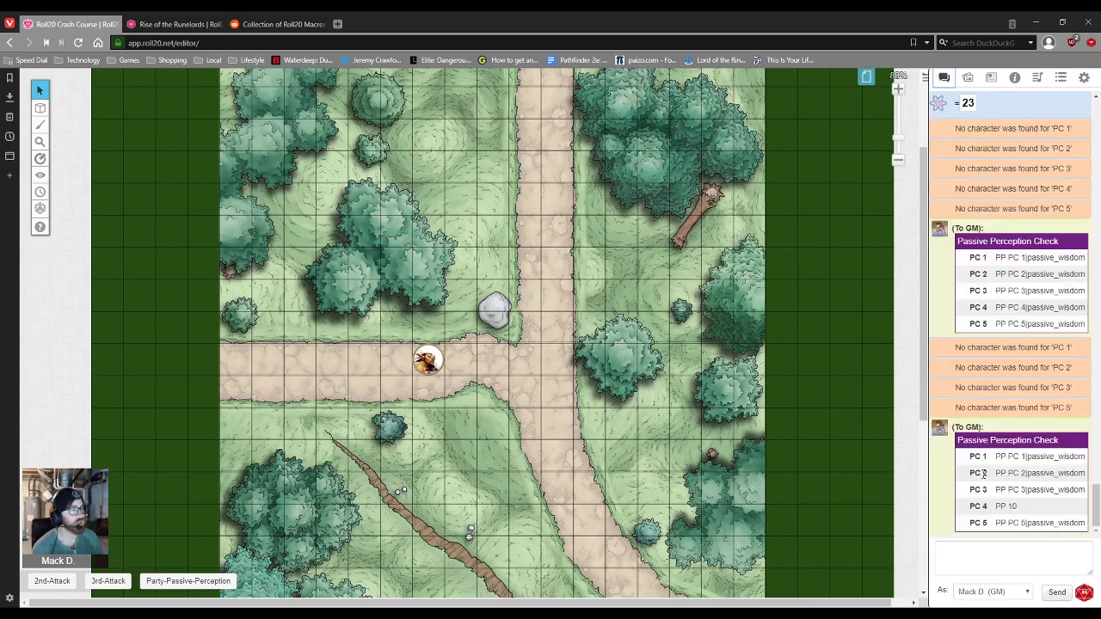
{"action": "left_click", "coordinate": [993, 567]}
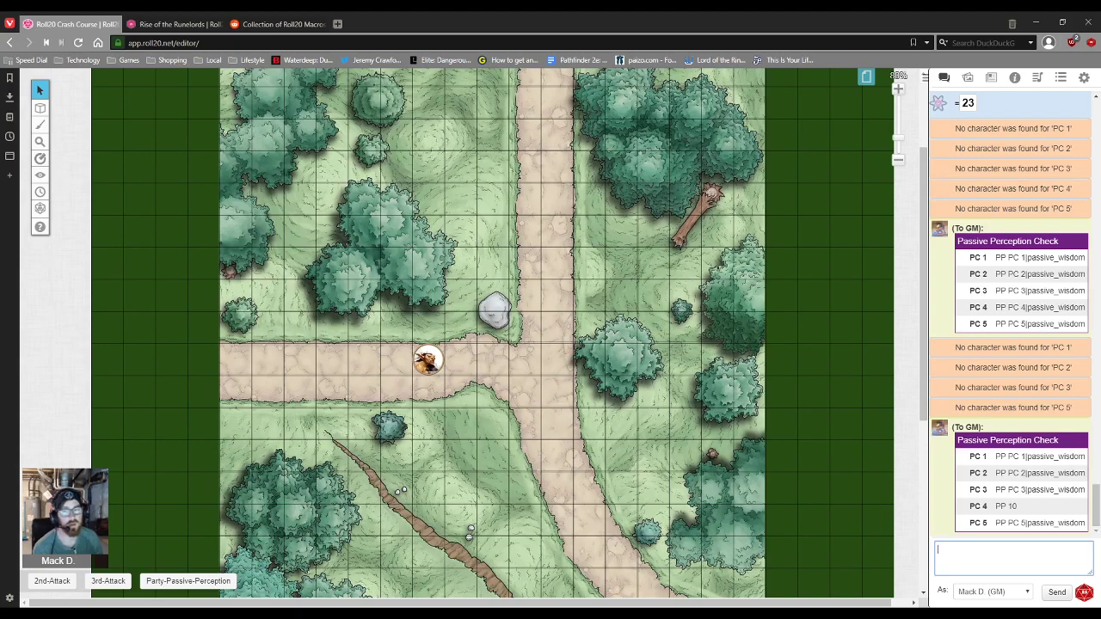
{"action": "left_click", "coordinate": [1038, 78]}
{"action": "left_click", "coordinate": [1061, 78]}
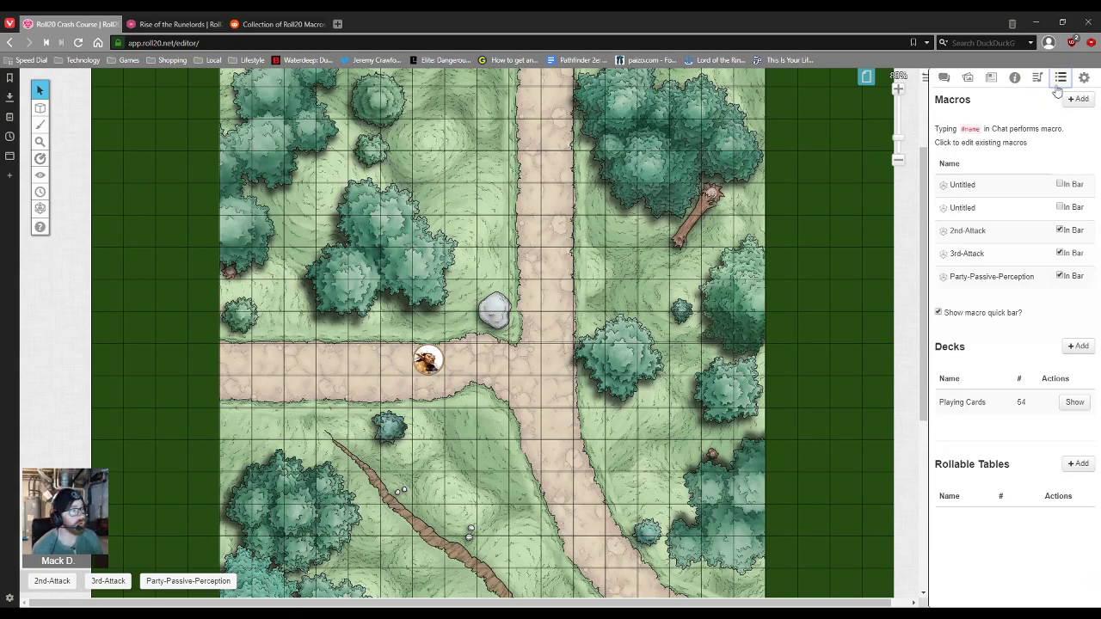
{"action": "left_click", "coordinate": [968, 78]}
{"action": "left_click", "coordinate": [991, 77]}
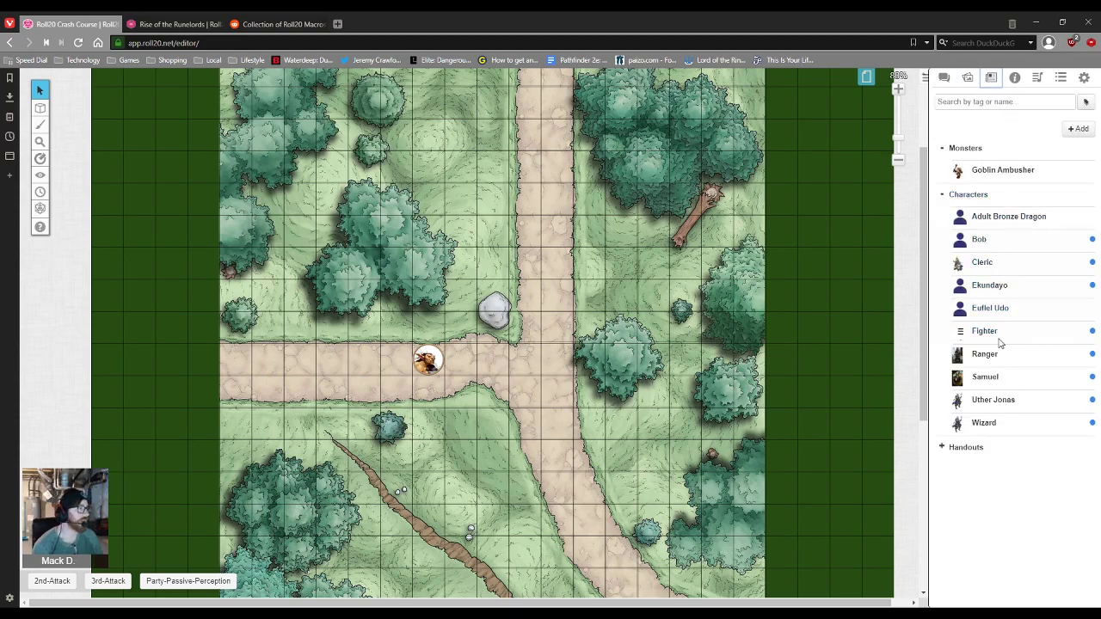
{"action": "left_click", "coordinate": [986, 332]}
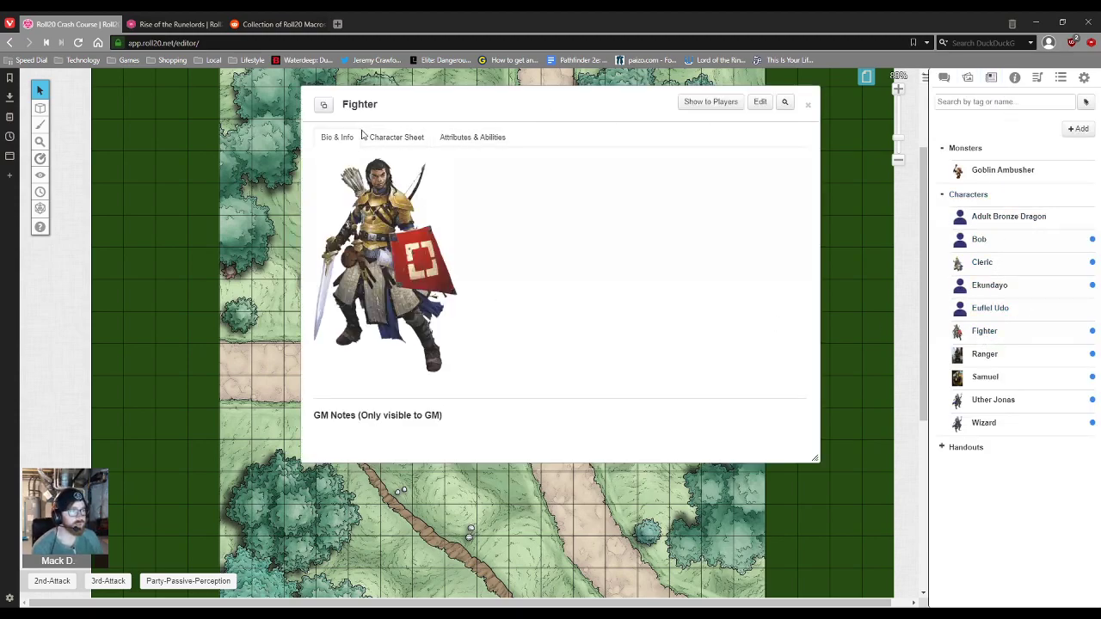
{"action": "left_click", "coordinate": [393, 138]}
Step: Roll the Fighter's Intimidation check (15 | 17) and Longsword attack (22 | 6)
{"action": "scroll", "coordinate": [383, 230], "scroll_direction": "down", "scroll_amount": 5}
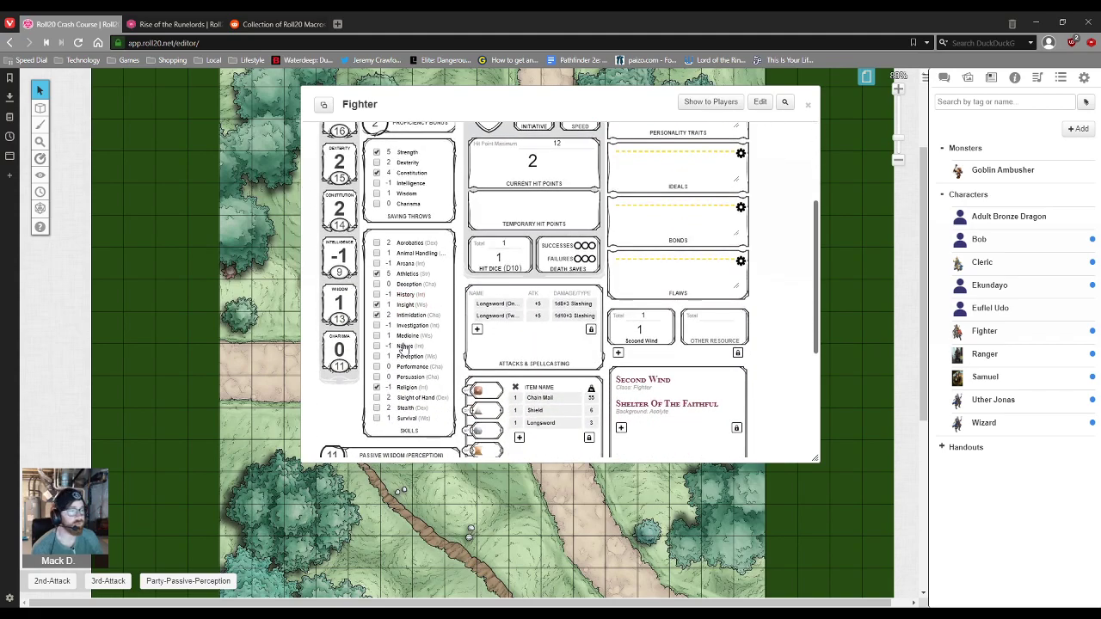
{"action": "left_click", "coordinate": [411, 315]}
{"action": "left_click", "coordinate": [944, 78]}
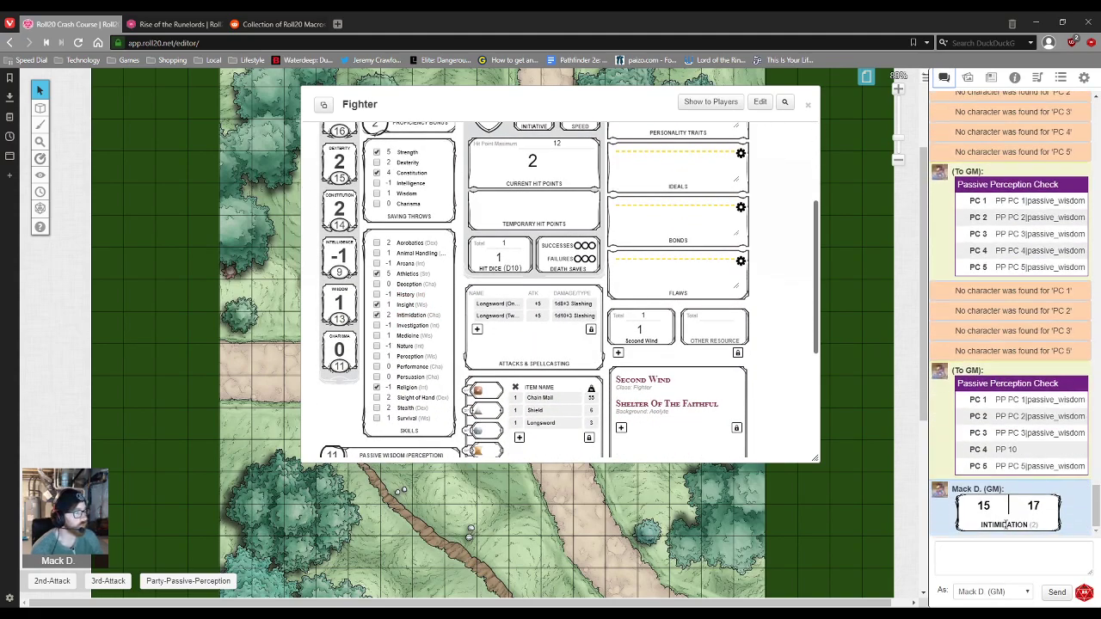
{"action": "mouse_move", "coordinate": [988, 514]}
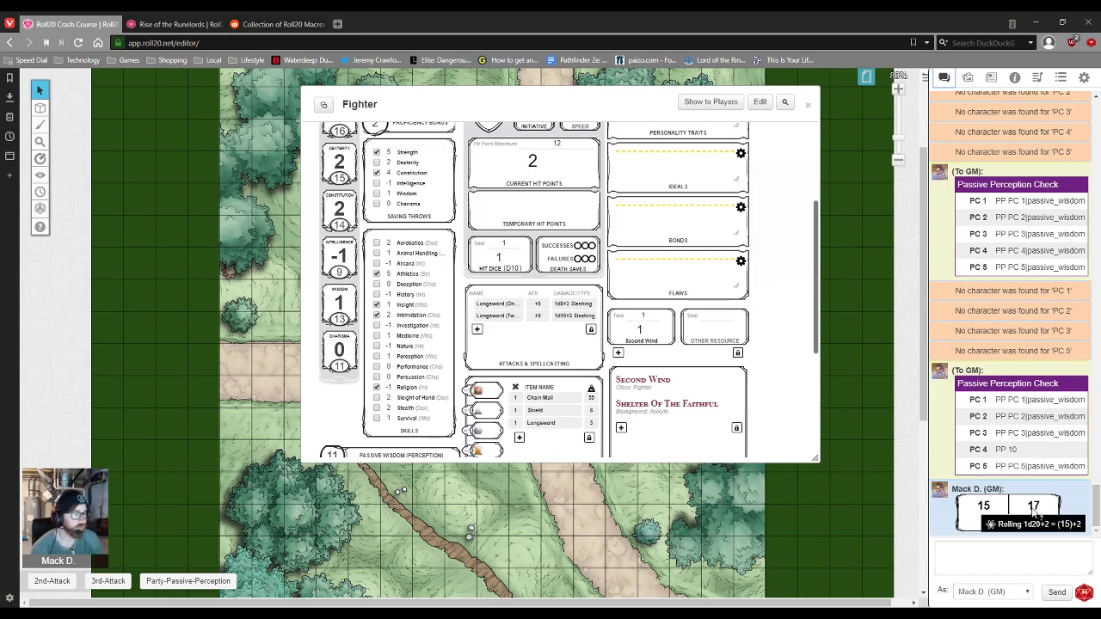
{"action": "left_click", "coordinate": [495, 306]}
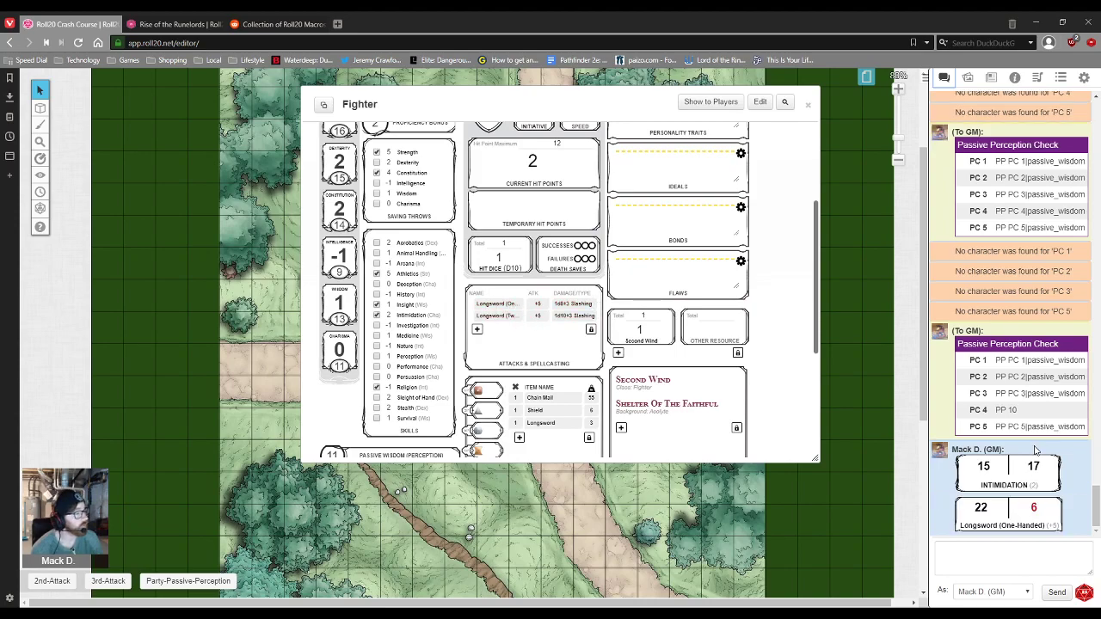
{"action": "mouse_move", "coordinate": [987, 512]}
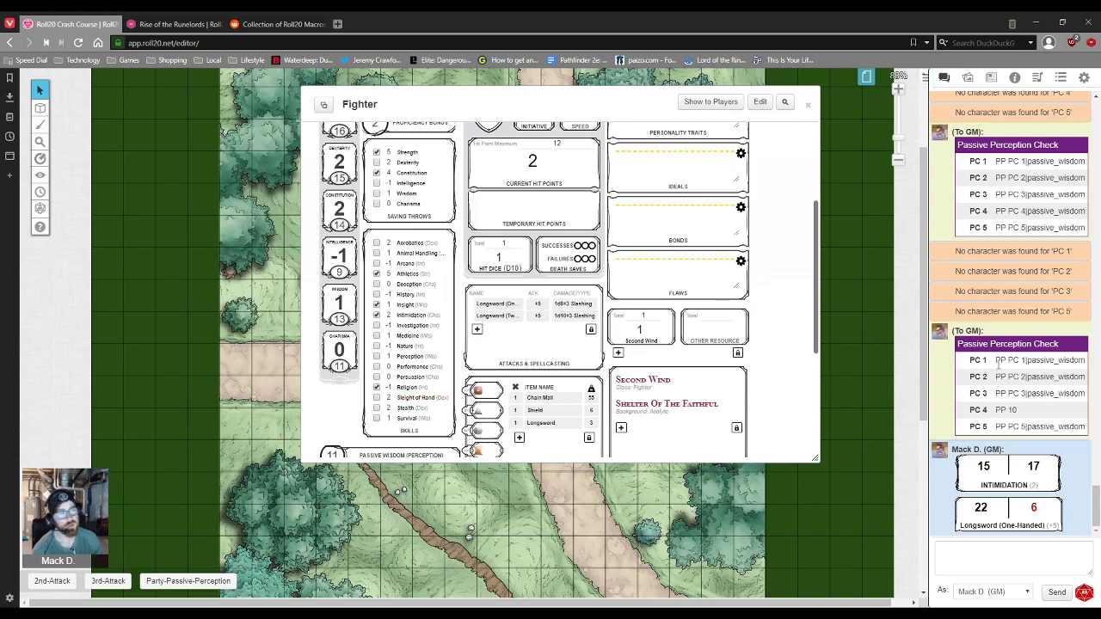
{"action": "left_click", "coordinate": [1038, 77]}
Step: Close the Fighter sheet and 2nd-Attack editor, then switch to the Rise of the Runelords game
{"action": "left_click", "coordinate": [1059, 79]}
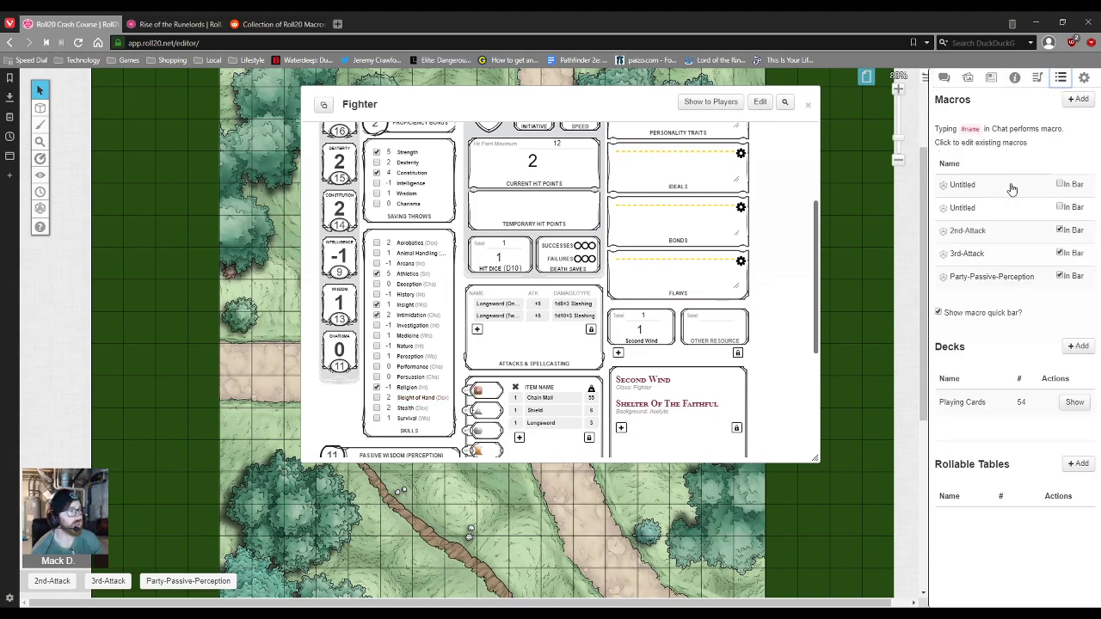
{"action": "left_click", "coordinate": [809, 106]}
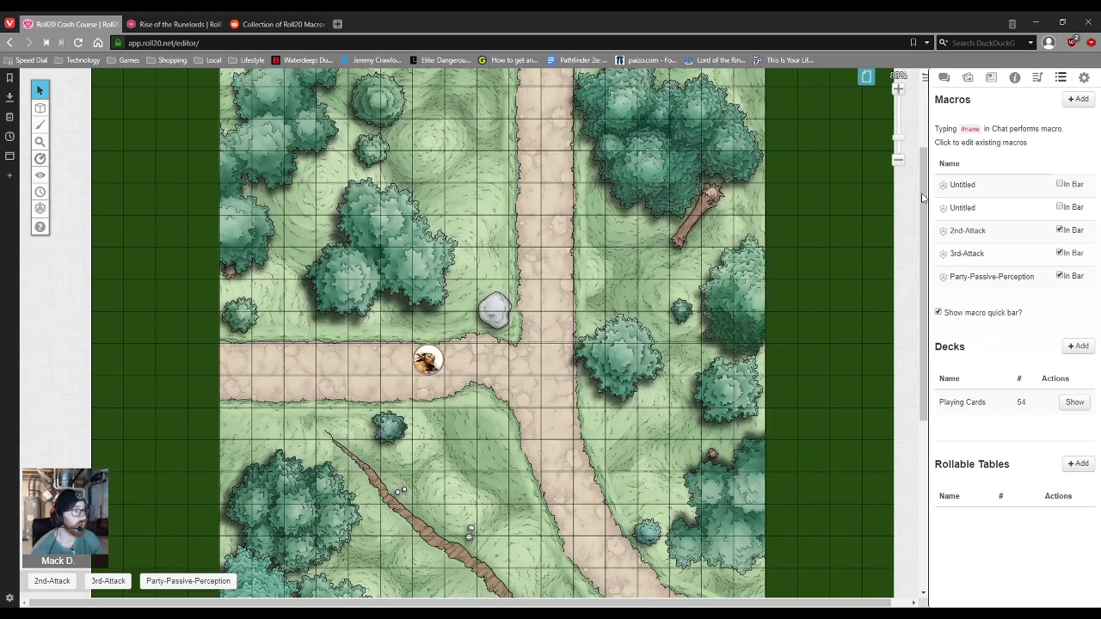
{"action": "left_click", "coordinate": [968, 231]}
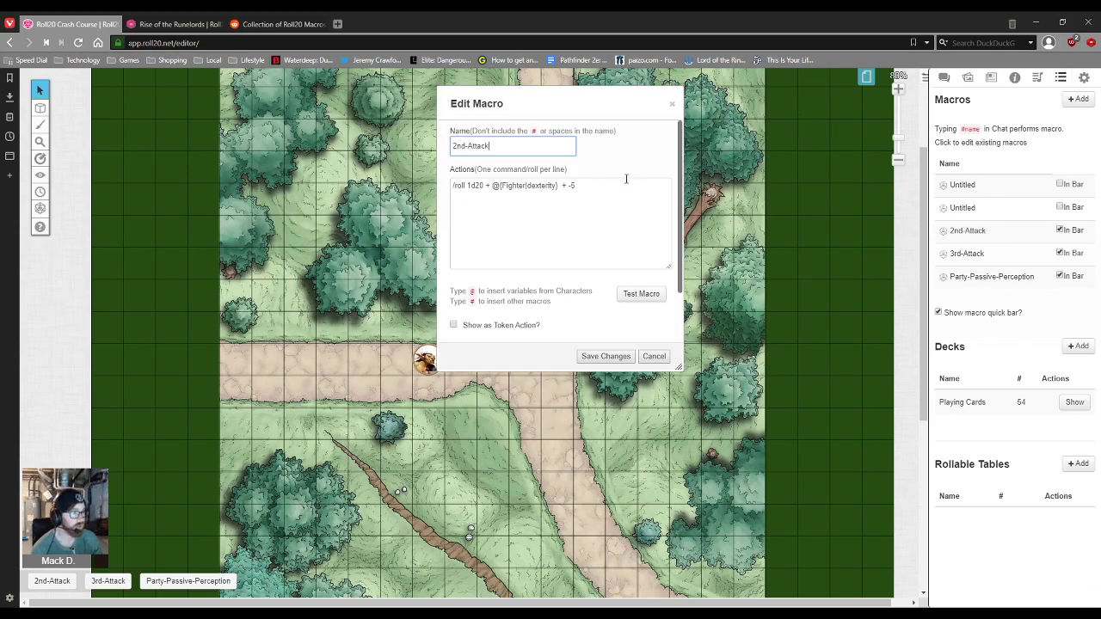
{"action": "left_click", "coordinate": [672, 103]}
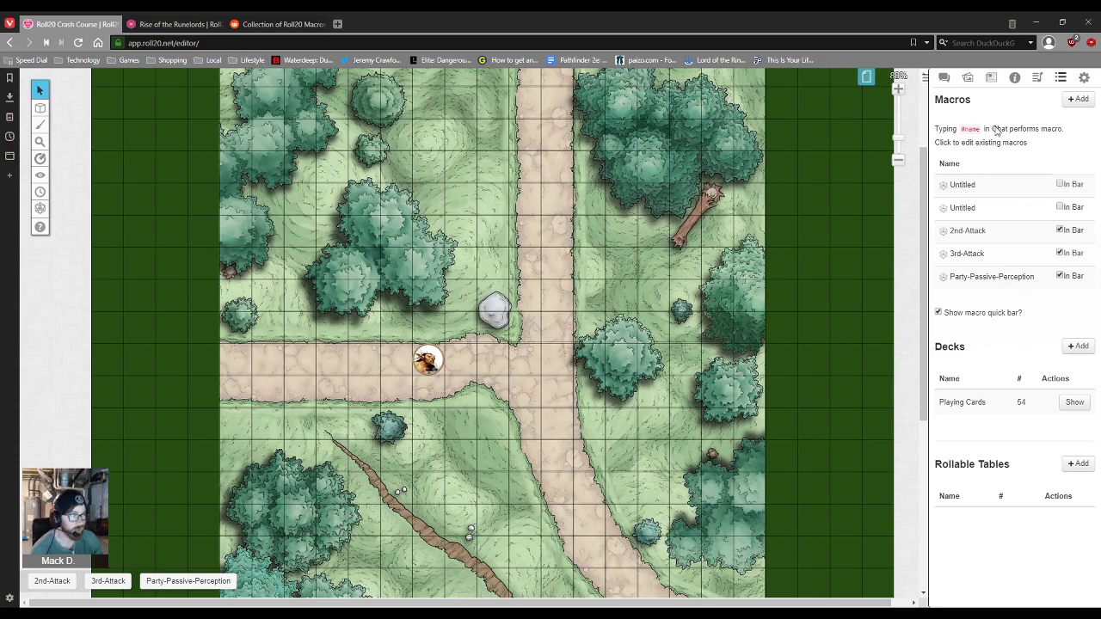
{"action": "left_click", "coordinate": [946, 80]}
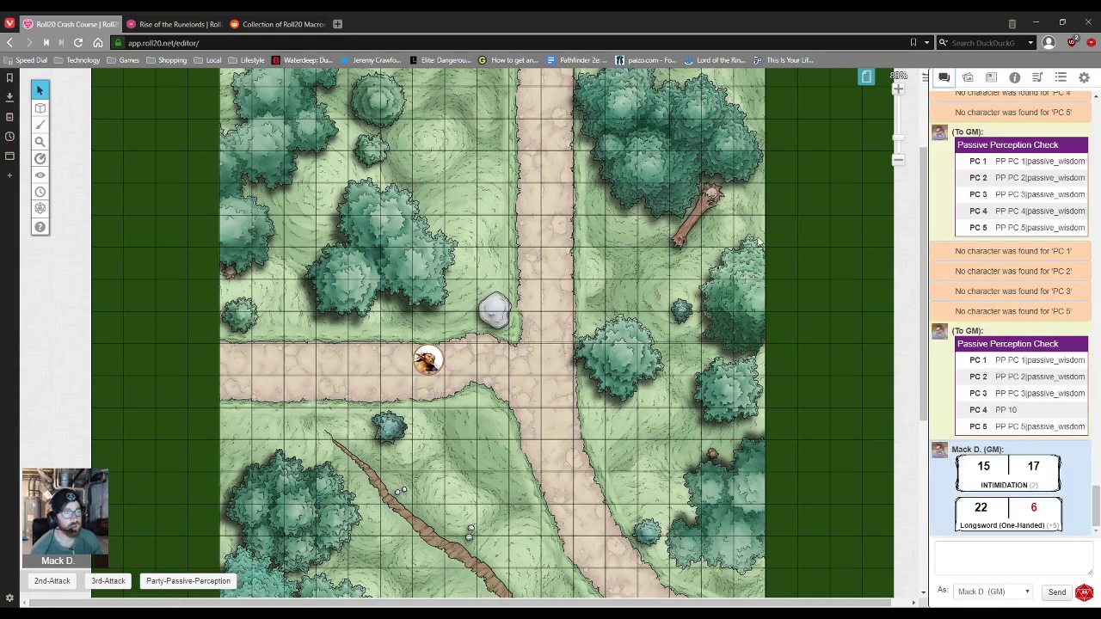
{"action": "left_click", "coordinate": [172, 23]}
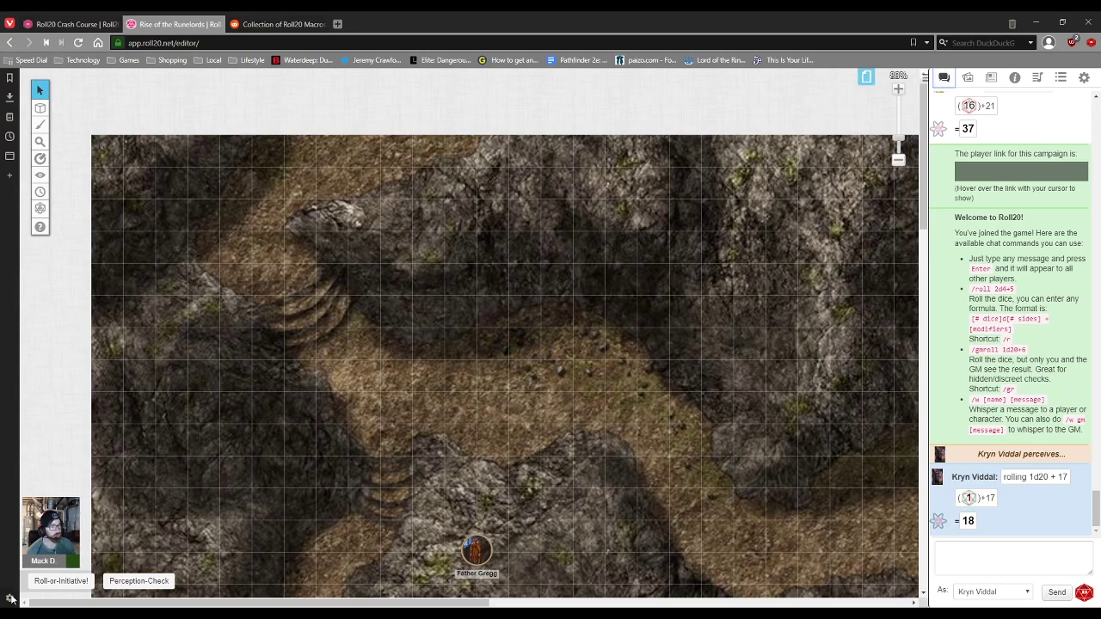
Step: Open the Turn Order tracker, move it to the upper left, and enlarge it
{"action": "left_click", "coordinate": [1061, 78]}
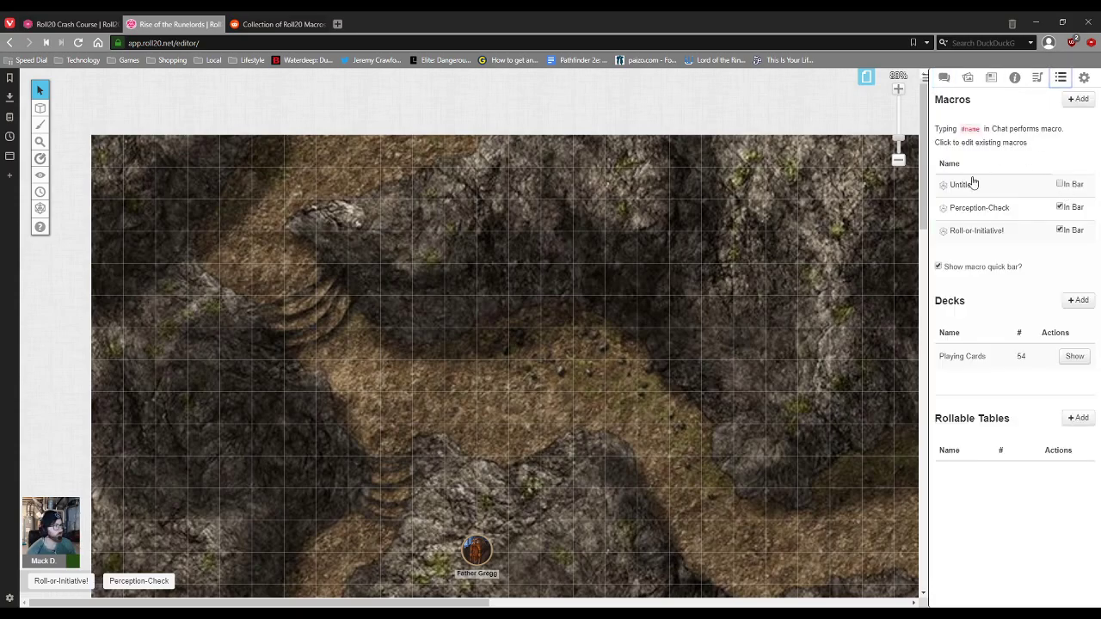
{"action": "left_click", "coordinate": [40, 191]}
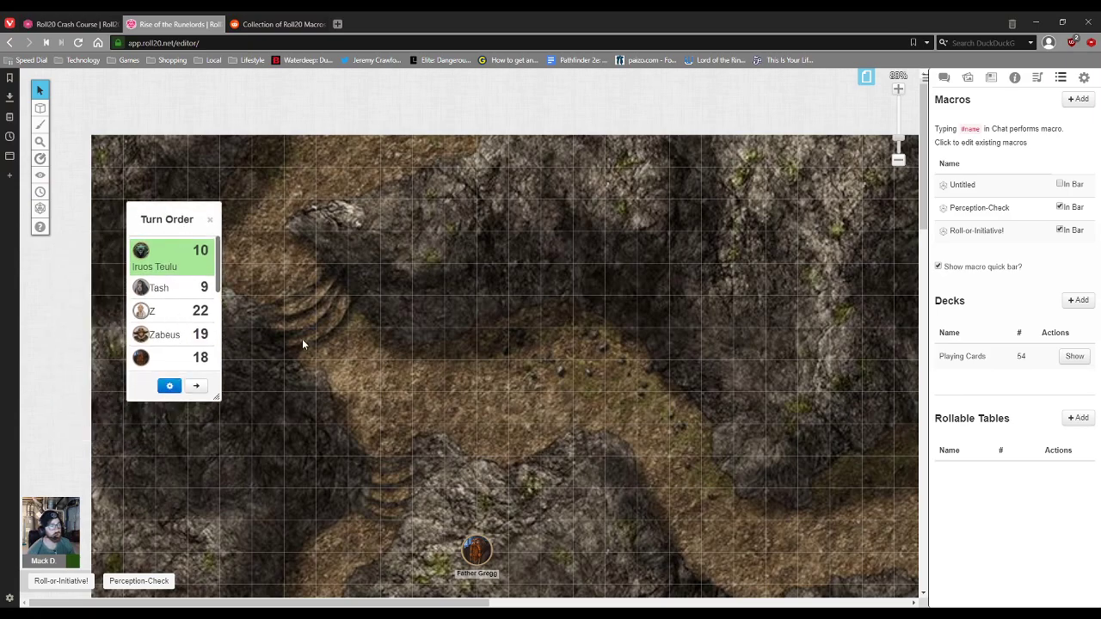
{"action": "left_click_drag", "start_coordinate": [177, 218], "coordinate": [140, 110]}
{"action": "left_click_drag", "start_coordinate": [180, 290], "coordinate": [232, 356]}
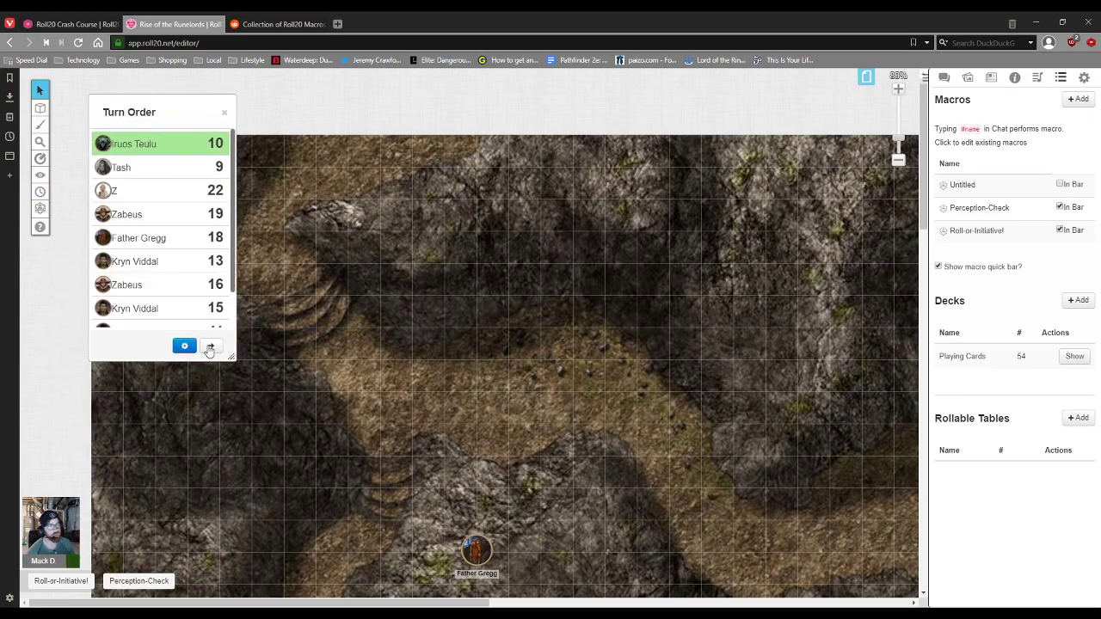
Step: Remove all turns from the Turn Order through its settings
{"action": "left_click", "coordinate": [184, 345]}
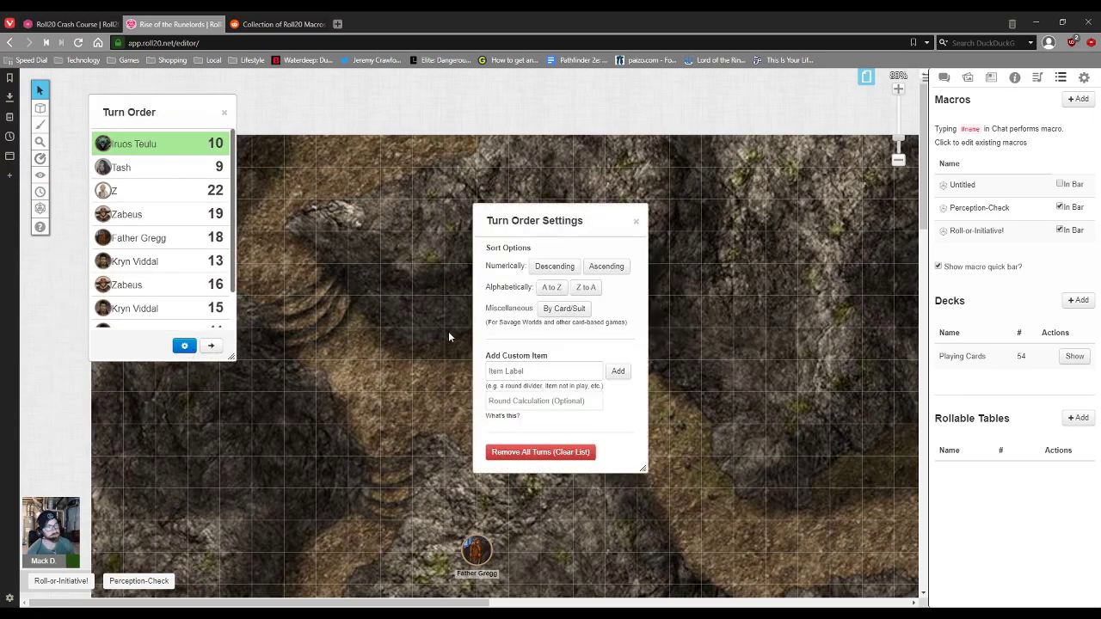
{"action": "left_click", "coordinate": [550, 452]}
{"action": "left_click", "coordinate": [585, 367]}
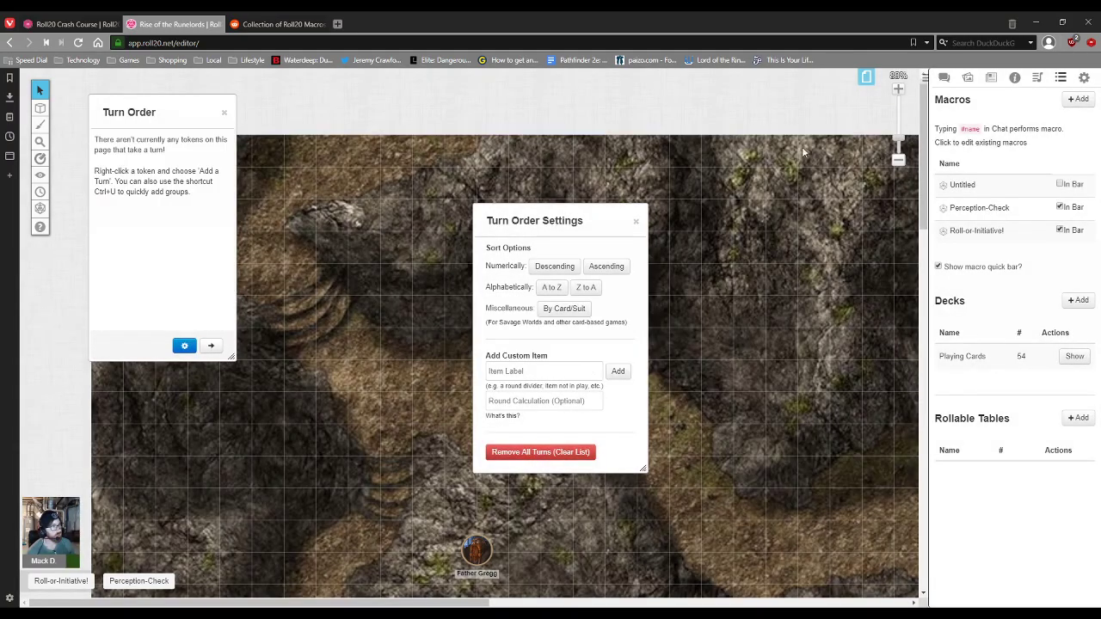
{"action": "left_click", "coordinate": [636, 221]}
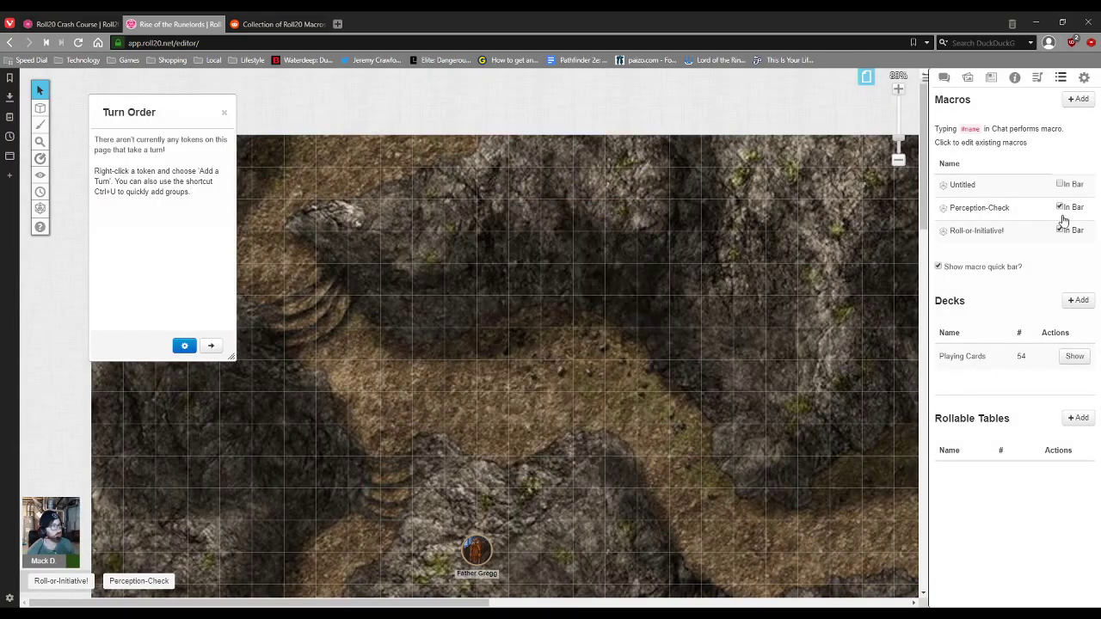
{"action": "left_click", "coordinate": [971, 232]}
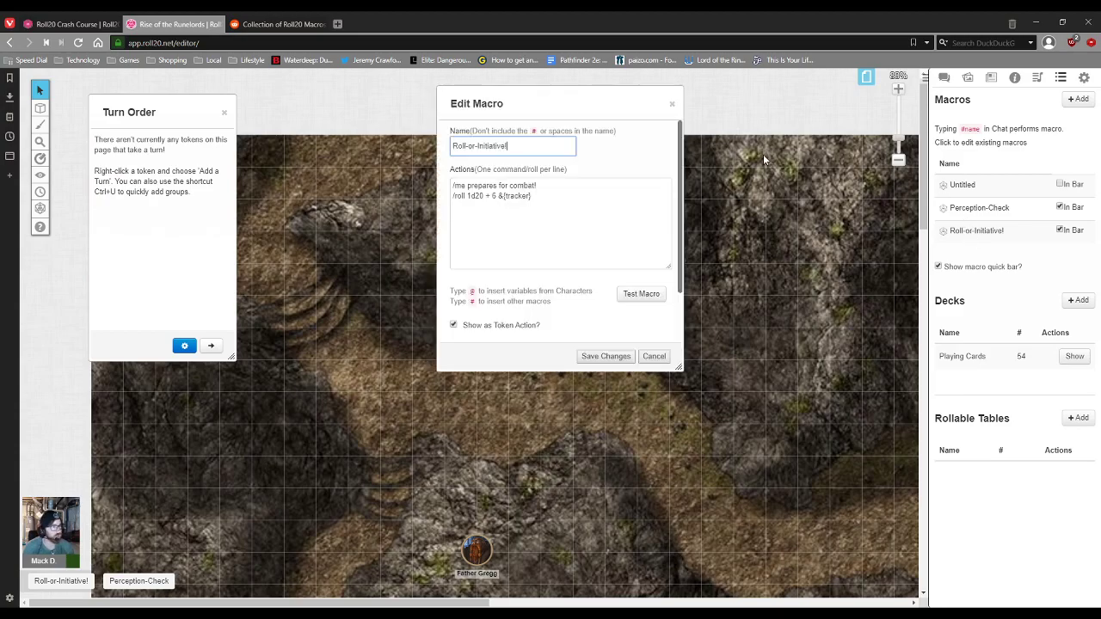
{"action": "left_click_drag", "start_coordinate": [551, 189], "coordinate": [453, 188]}
{"action": "left_click", "coordinate": [551, 187]}
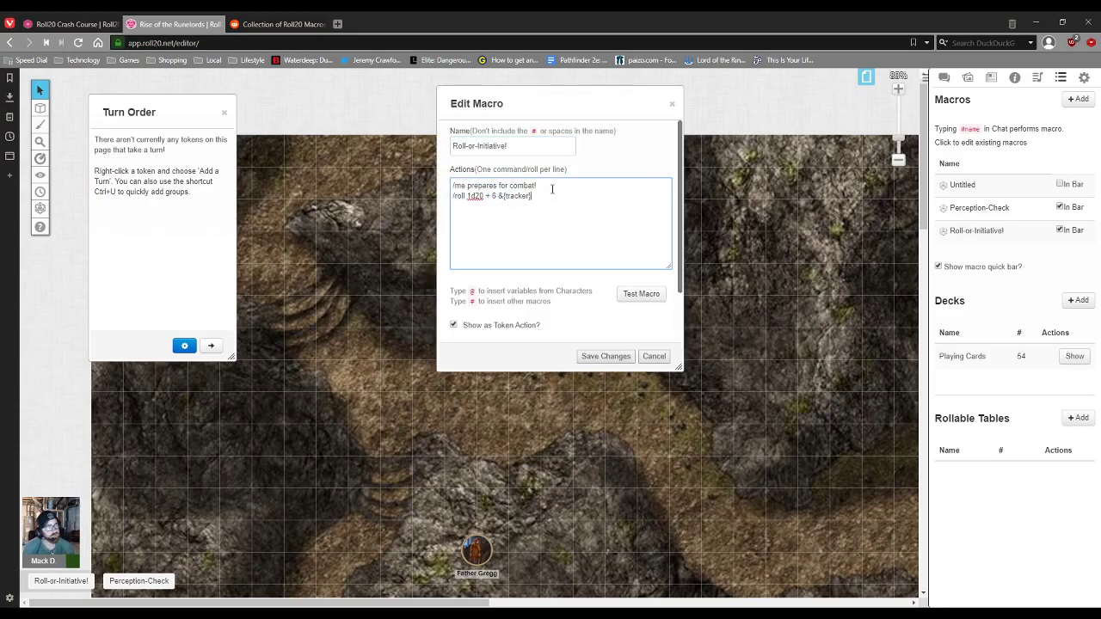
{"action": "left_click_drag", "start_coordinate": [550, 186], "coordinate": [467, 193]}
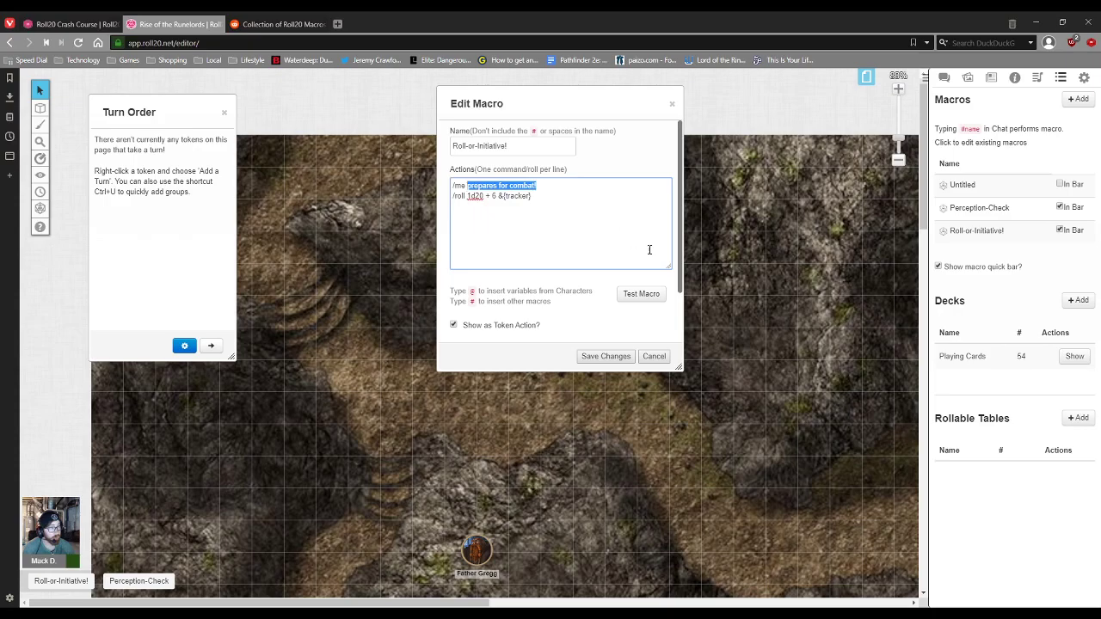
{"action": "left_click", "coordinate": [809, 410]}
{"action": "left_click_drag", "start_coordinate": [534, 198], "coordinate": [476, 197]}
{"action": "left_click", "coordinate": [480, 197]}
{"action": "double_click", "coordinate": [492, 195]}
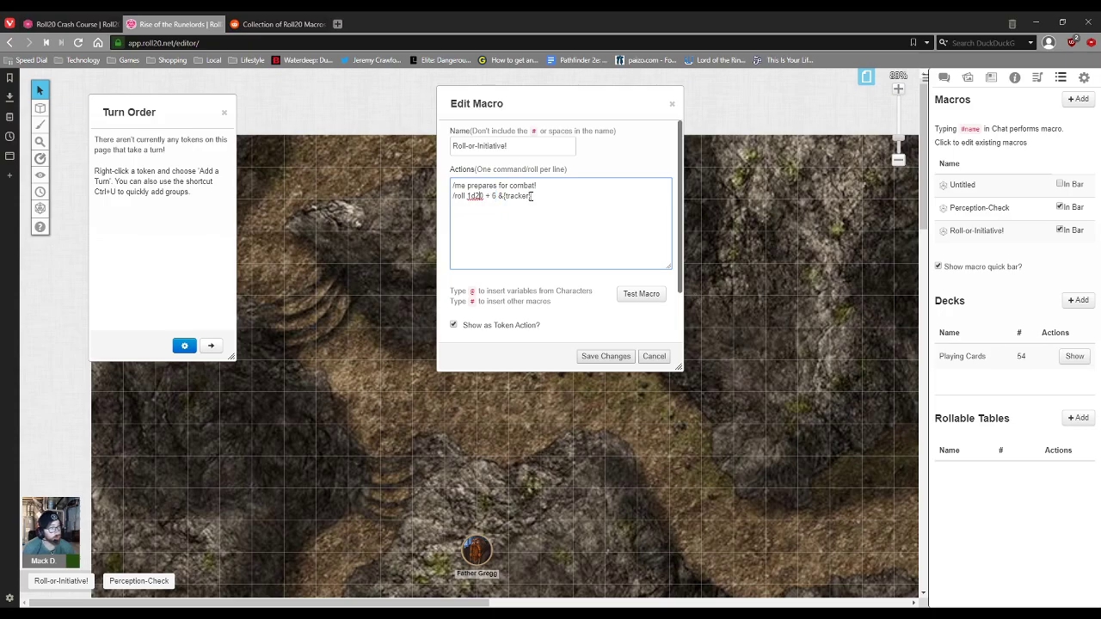
{"action": "left_click_drag", "start_coordinate": [532, 196], "coordinate": [498, 196]}
{"action": "left_click", "coordinate": [777, 267]}
{"action": "scroll", "coordinate": [777, 266], "scroll_direction": "down", "scroll_amount": 3}
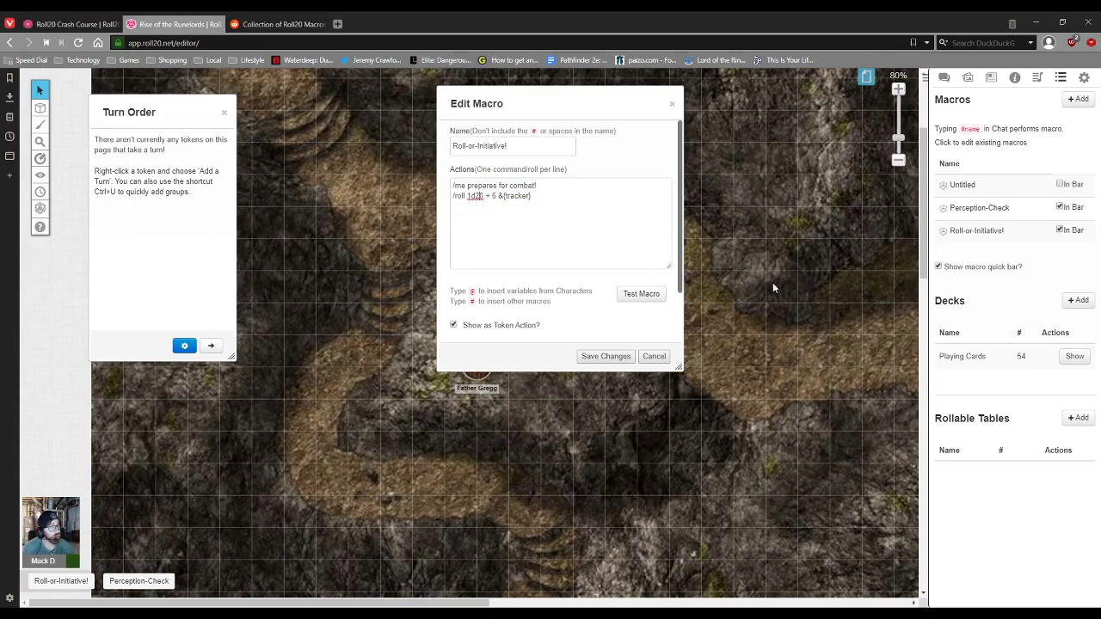
{"action": "scroll", "coordinate": [773, 288], "scroll_direction": "down", "scroll_amount": 2}
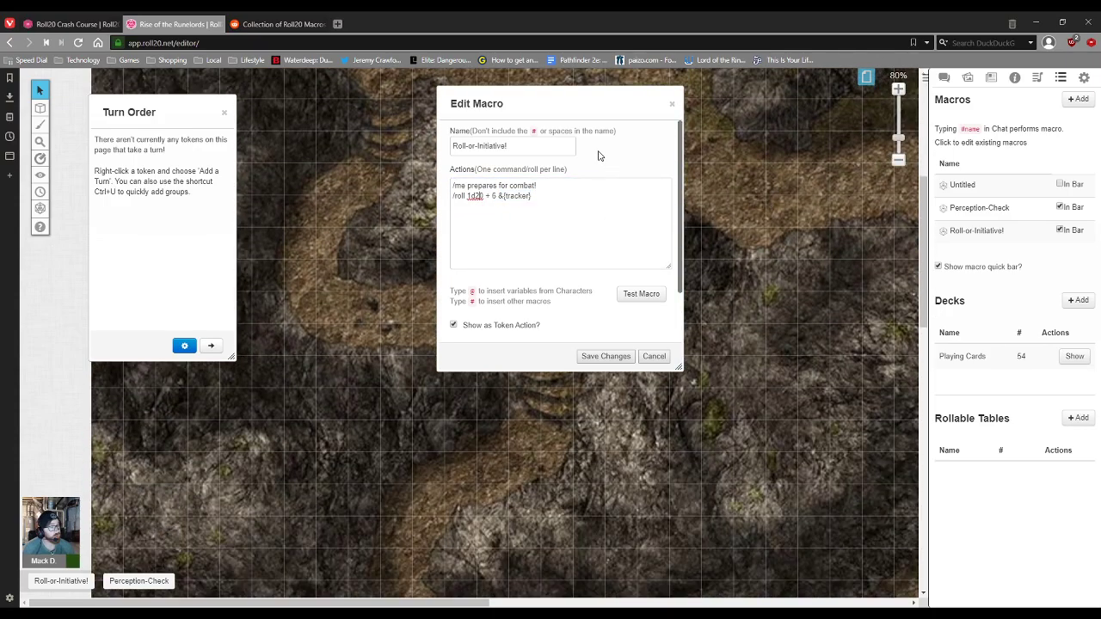
{"action": "left_click", "coordinate": [605, 358]}
Step: Move the Kryn Viddal token, check its token actions, and shift the Turn Order tracker down-right
{"action": "scroll", "coordinate": [667, 389], "scroll_direction": "right", "scroll_amount": 5}
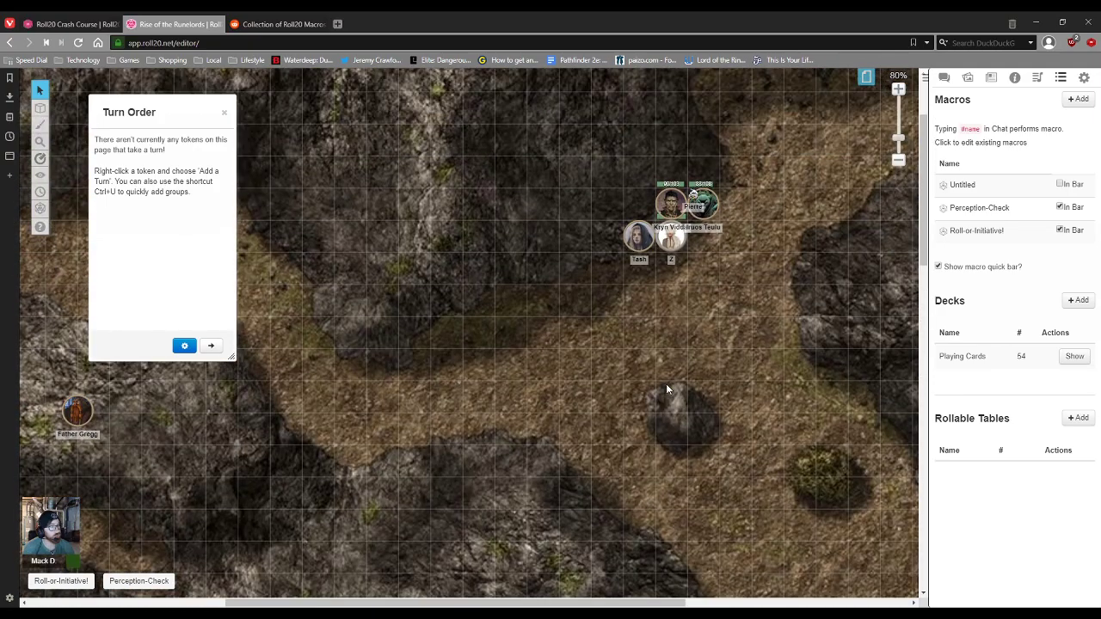
{"action": "scroll", "coordinate": [667, 389], "scroll_direction": "up", "scroll_amount": 2}
{"action": "left_click_drag", "start_coordinate": [671, 293], "coordinate": [510, 391]}
{"action": "left_click", "coordinate": [578, 393]}
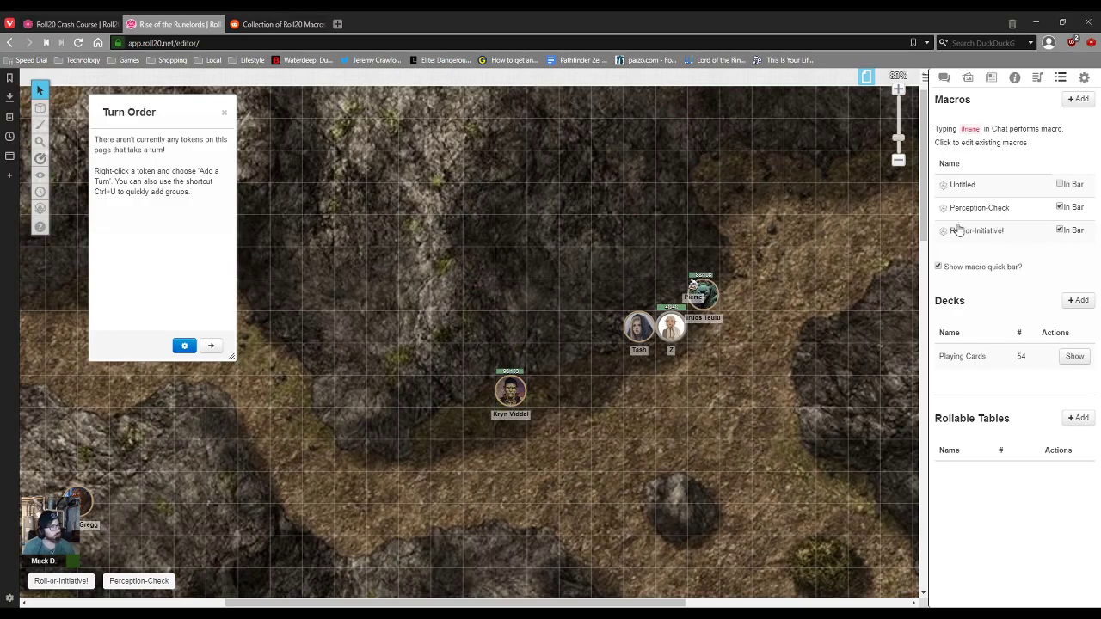
{"action": "left_click", "coordinate": [508, 392]}
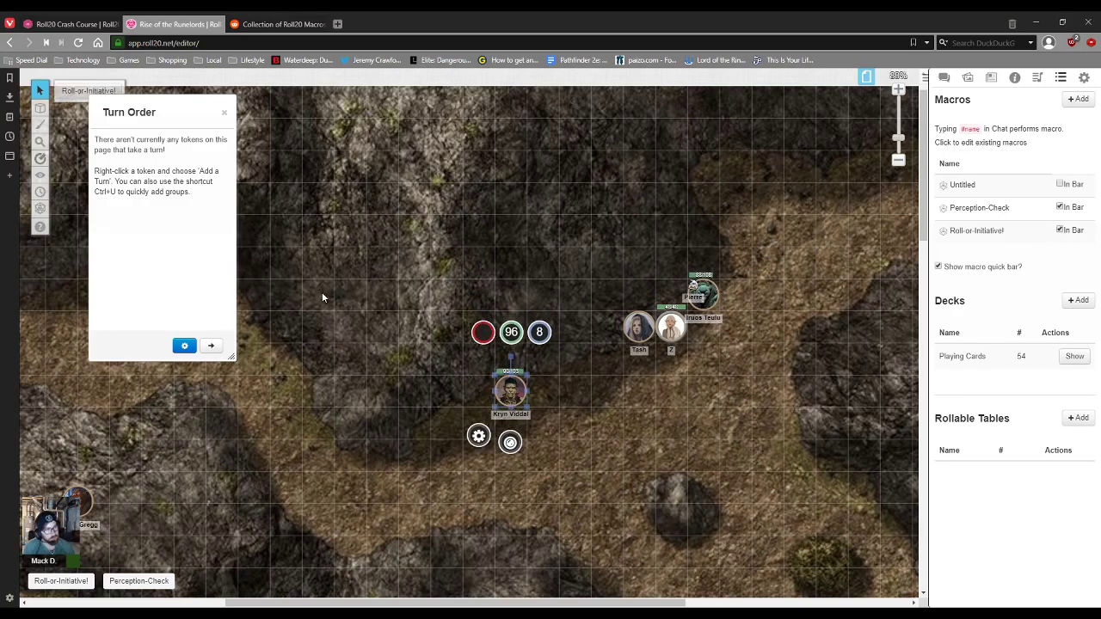
{"action": "left_click_drag", "start_coordinate": [160, 112], "coordinate": [212, 163]}
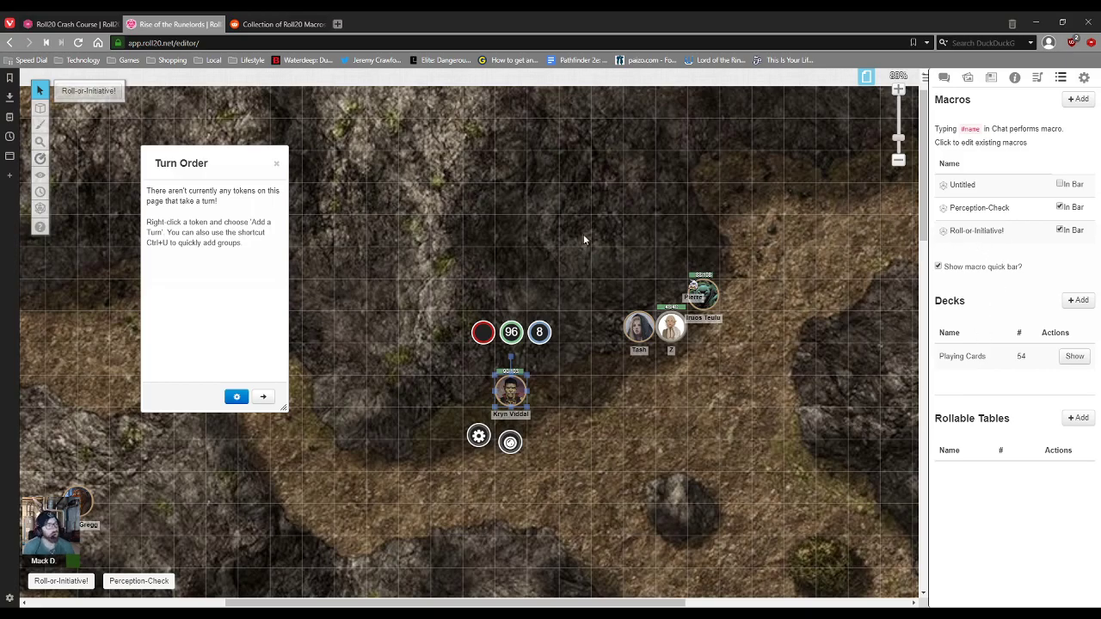
{"action": "left_click", "coordinate": [502, 222]}
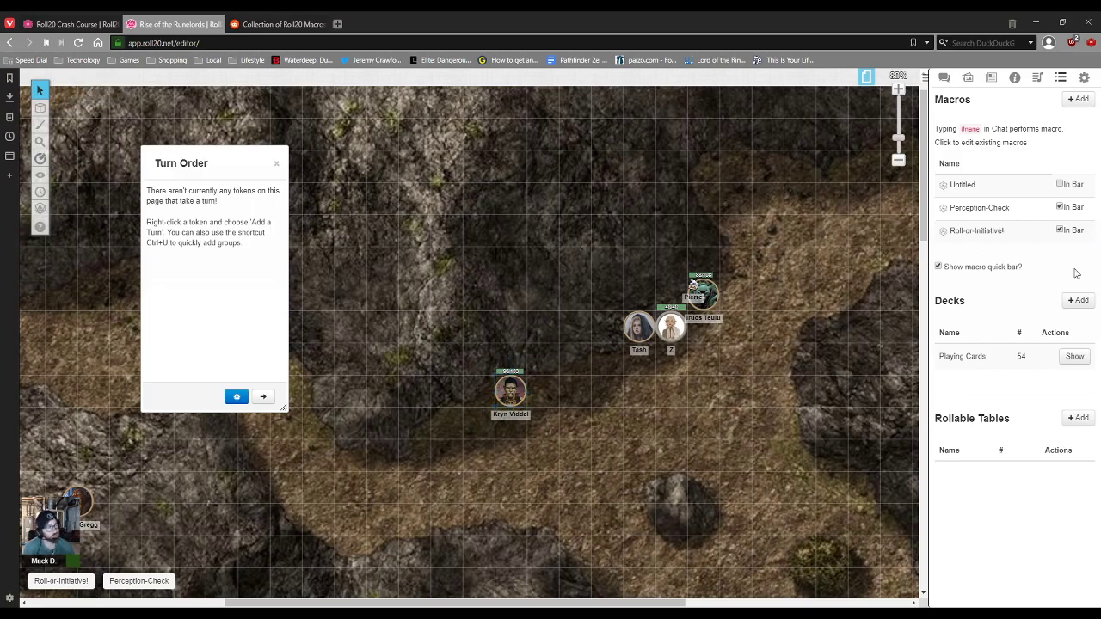
Step: Remove Roll-or-Initiative! from the macro quick bar and select Kryn Viddal's token
{"action": "left_click", "coordinate": [1059, 231]}
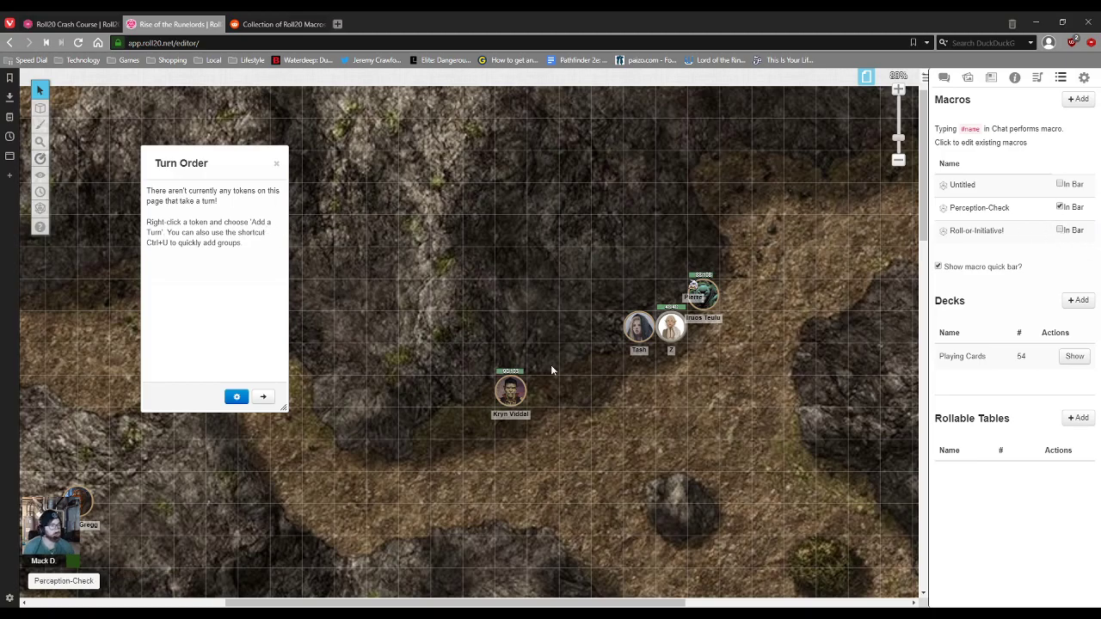
{"action": "left_click", "coordinate": [509, 394]}
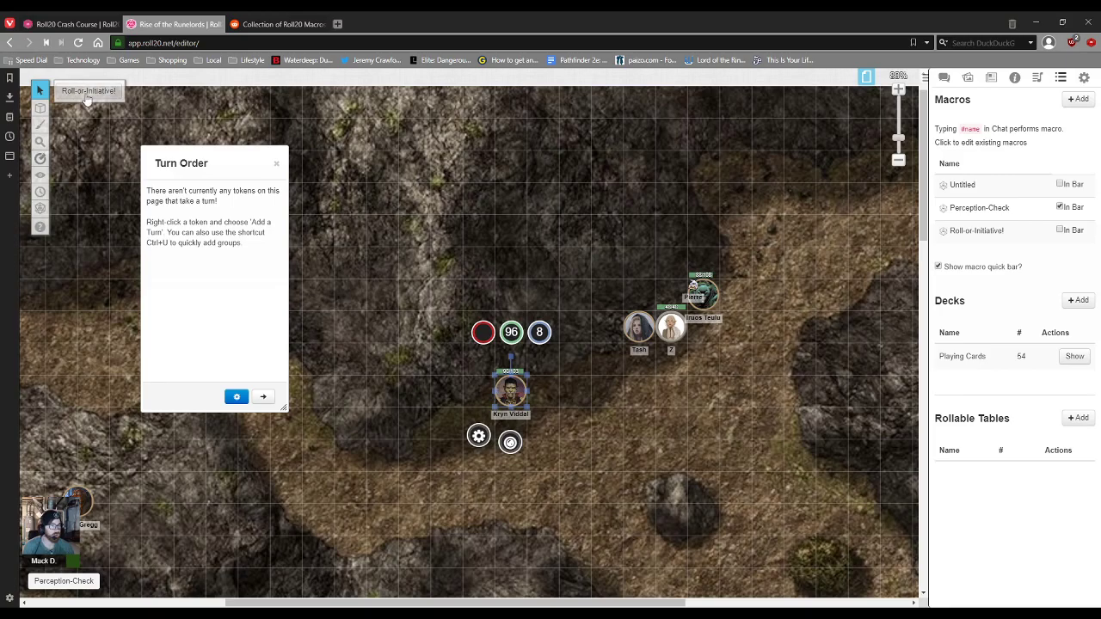
{"action": "left_click", "coordinate": [637, 440]}
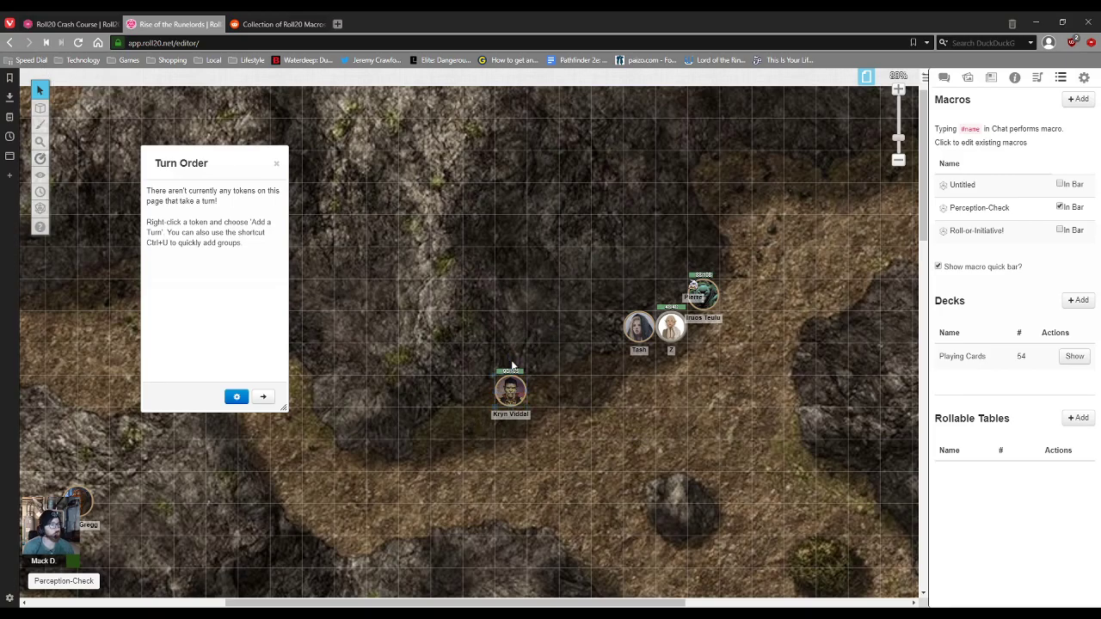
{"action": "left_click", "coordinate": [517, 394]}
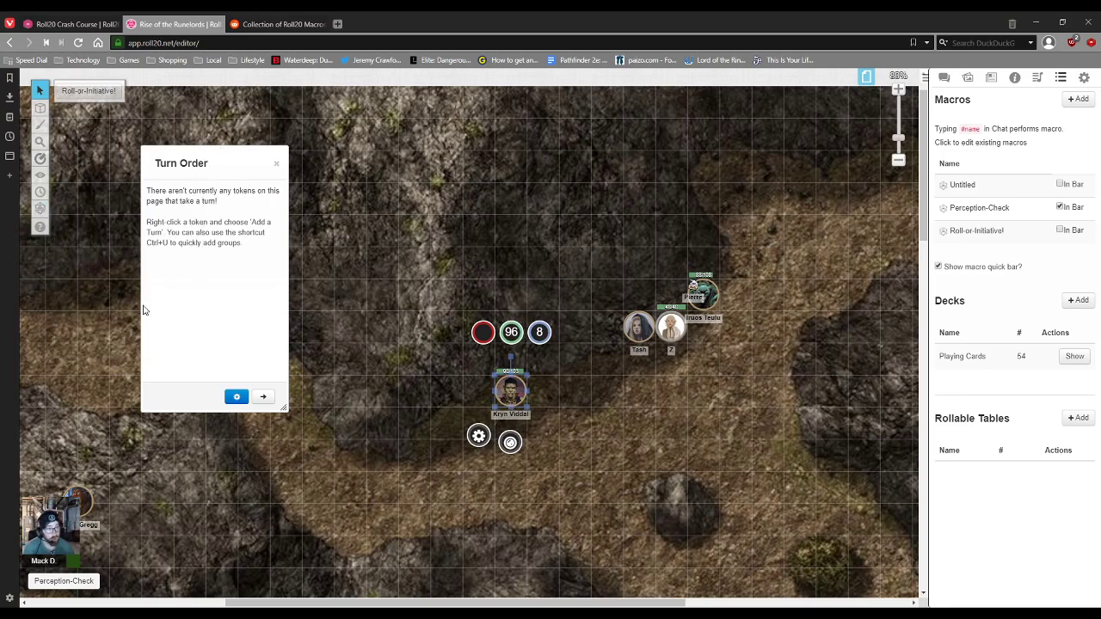
Step: Check the macro's tracker command, then roll Kryn Viddal's initiative of 26 into the Turn Order
{"action": "left_click", "coordinate": [976, 230]}
{"action": "left_click_drag", "start_coordinate": [541, 198], "coordinate": [502, 198]}
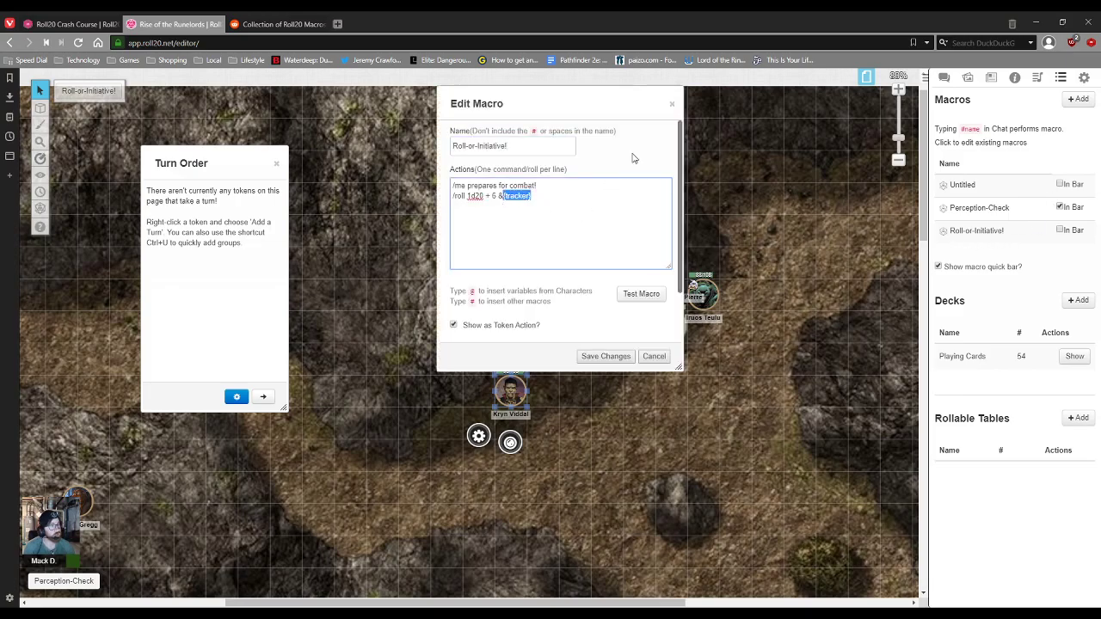
{"action": "left_click", "coordinate": [672, 104]}
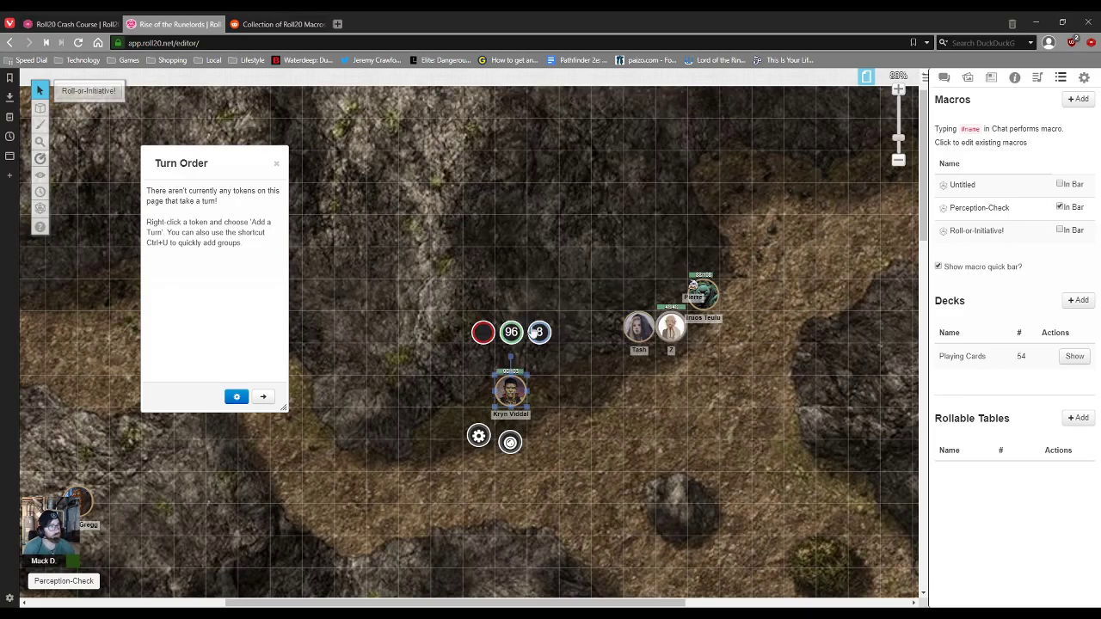
{"action": "left_click", "coordinate": [88, 91]}
{"action": "left_click", "coordinate": [944, 77]}
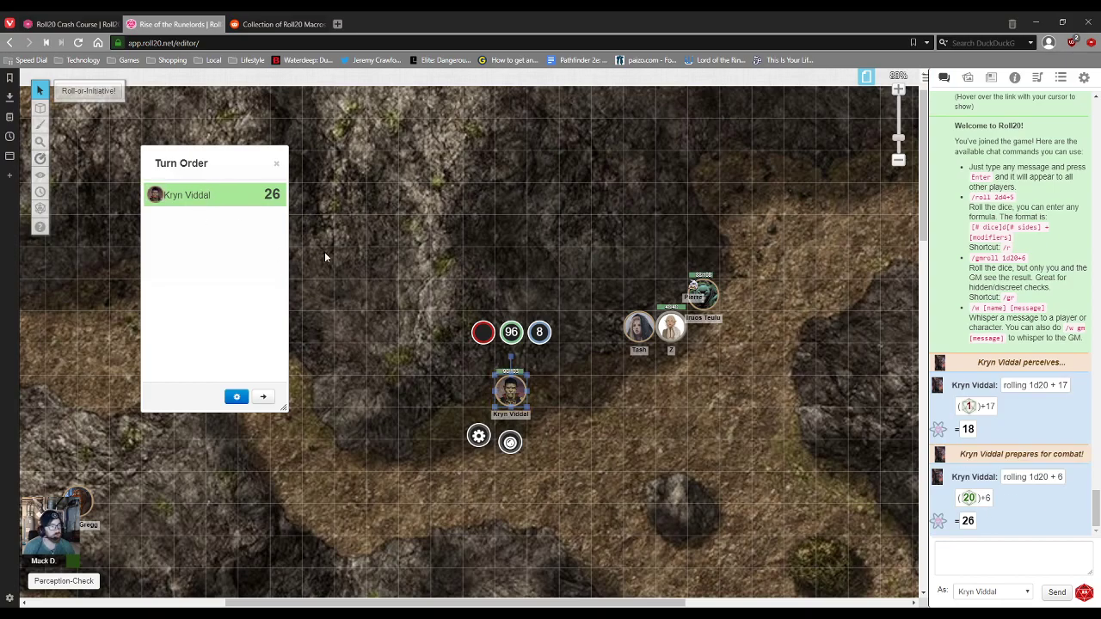
Step: Reopen the Roll-or-Initiative! macro and highlight its &{tracker} part
{"action": "left_click", "coordinate": [1060, 78]}
{"action": "left_click", "coordinate": [955, 232]}
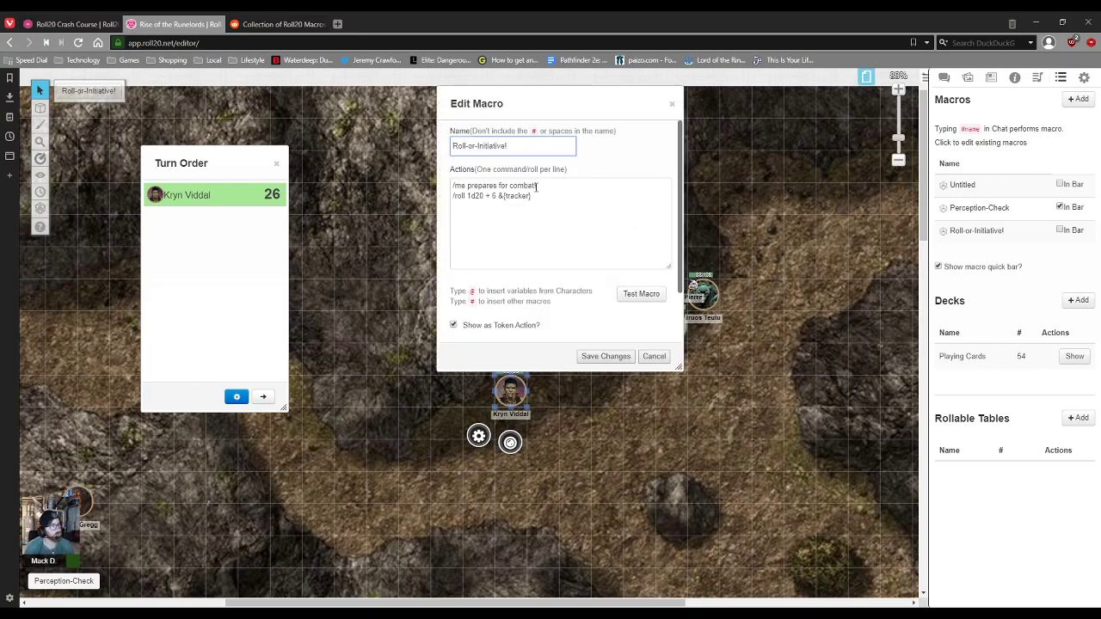
{"action": "left_click_drag", "start_coordinate": [532, 195], "coordinate": [497, 195]}
{"action": "left_click", "coordinate": [507, 212]}
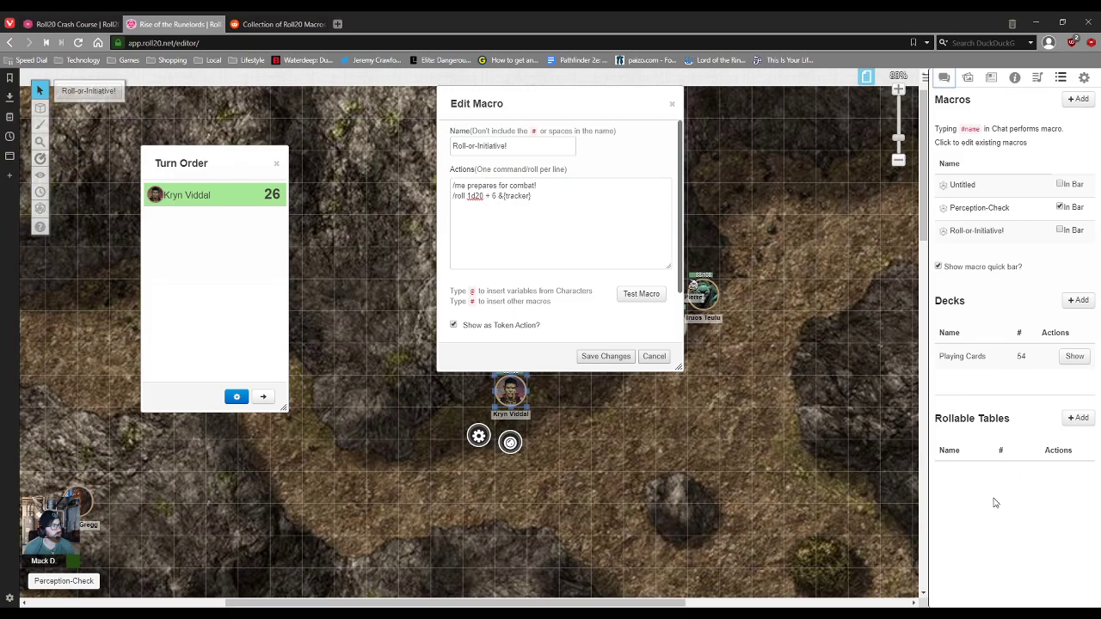
Step: Return to the chat log and close the macro editor and Turn Order
{"action": "left_click", "coordinate": [944, 77]}
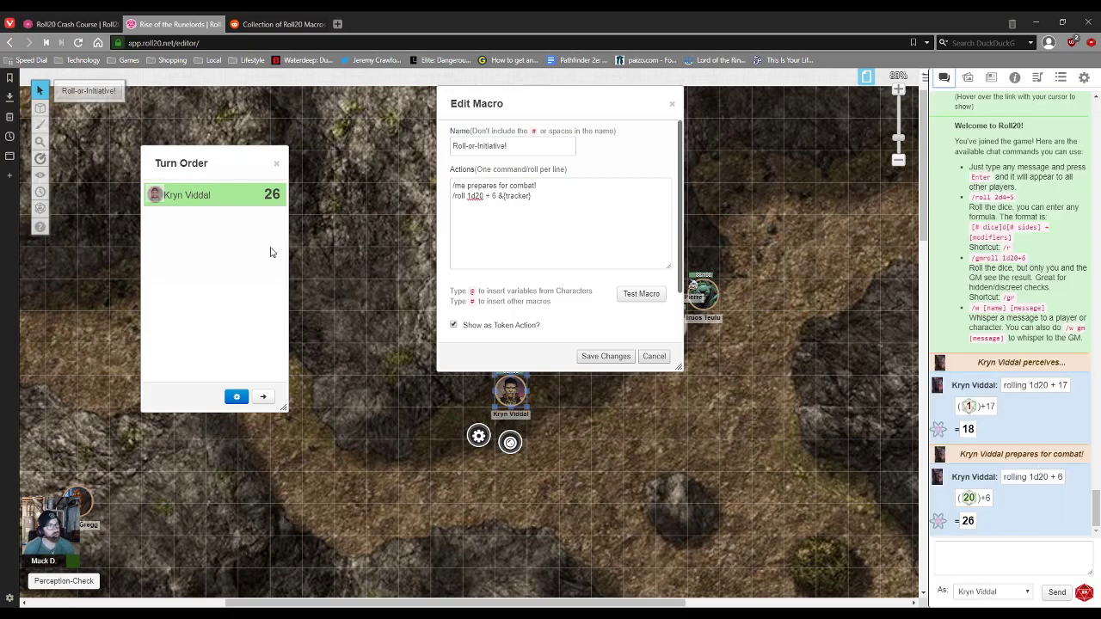
{"action": "left_click", "coordinate": [671, 103]}
{"action": "left_click", "coordinate": [277, 163]}
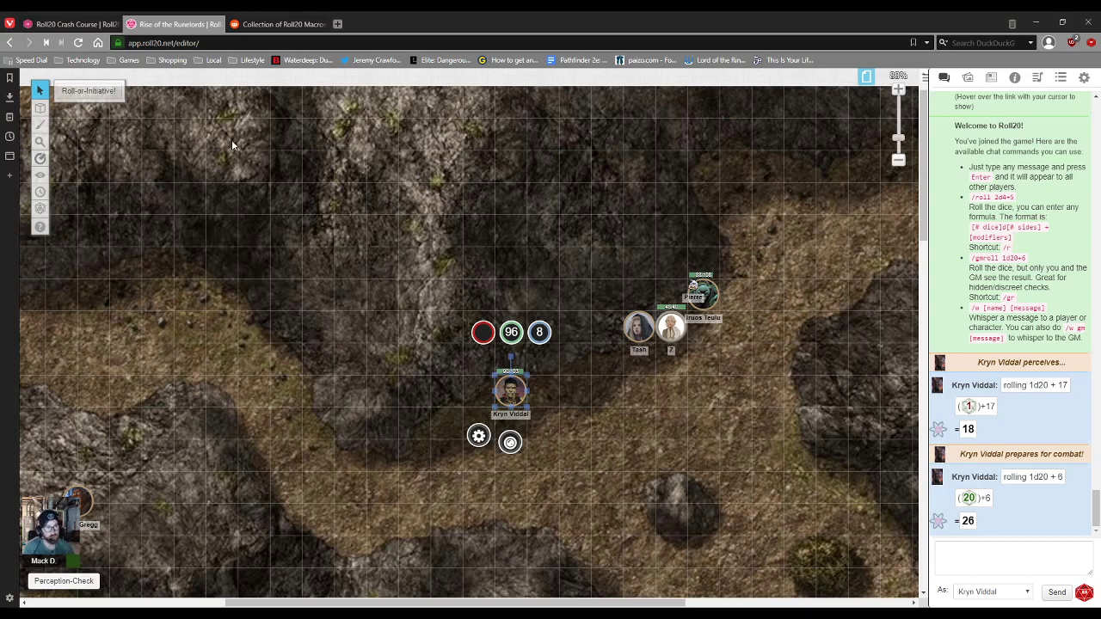
Step: Switch to the Roll20 Crash Course game, show its macros, and open the Turn Order
{"action": "left_click", "coordinate": [108, 23]}
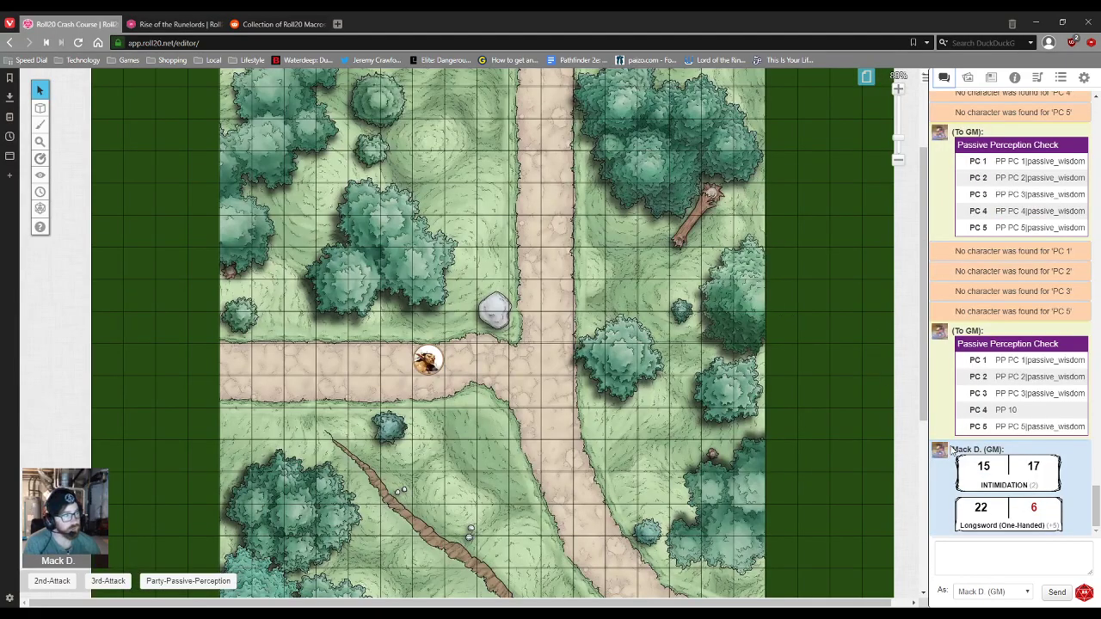
{"action": "left_click", "coordinate": [1060, 77]}
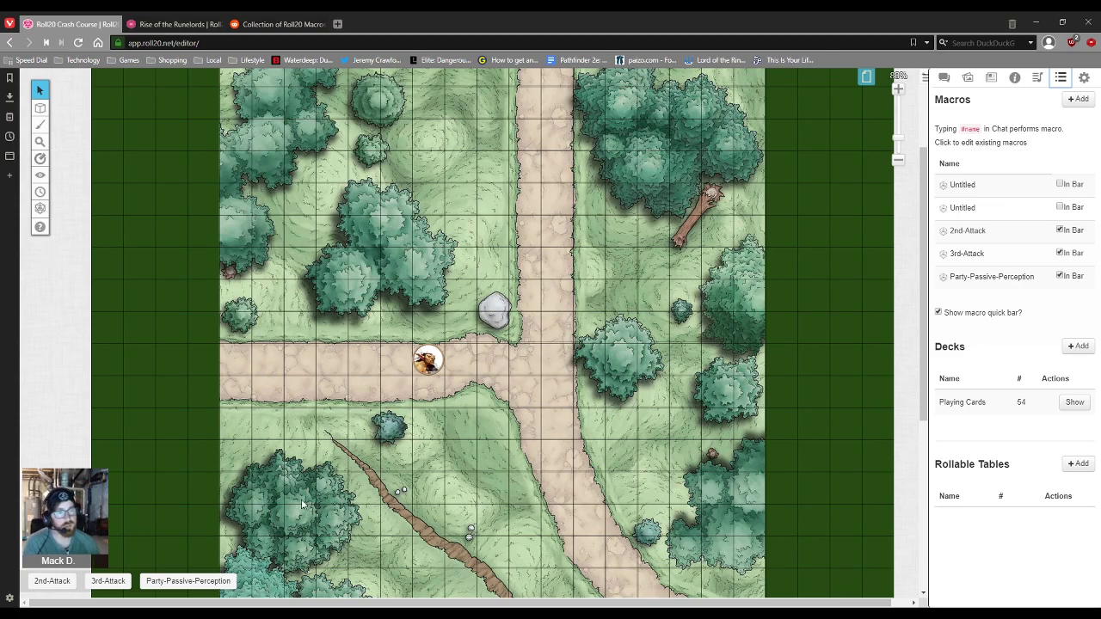
{"action": "mouse_move", "coordinate": [39, 222]}
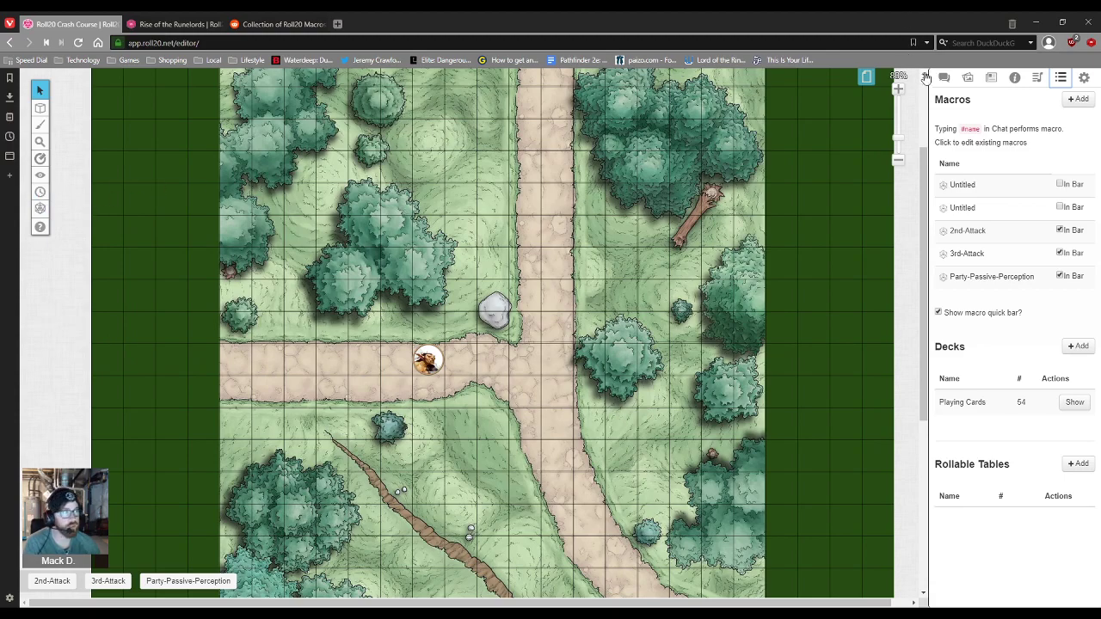
{"action": "left_click", "coordinate": [39, 192]}
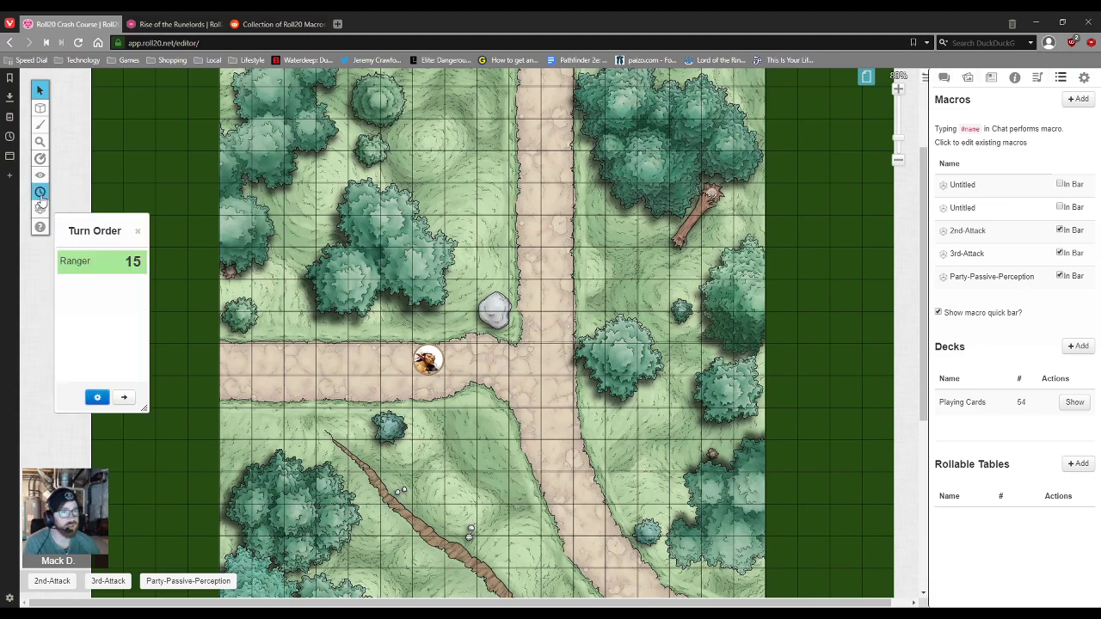
Step: Add the Goblin Ambusher token to the Turn Order at 0, then close the Turn Order
{"action": "right_click", "coordinate": [445, 365]}
{"action": "left_click", "coordinate": [466, 231]}
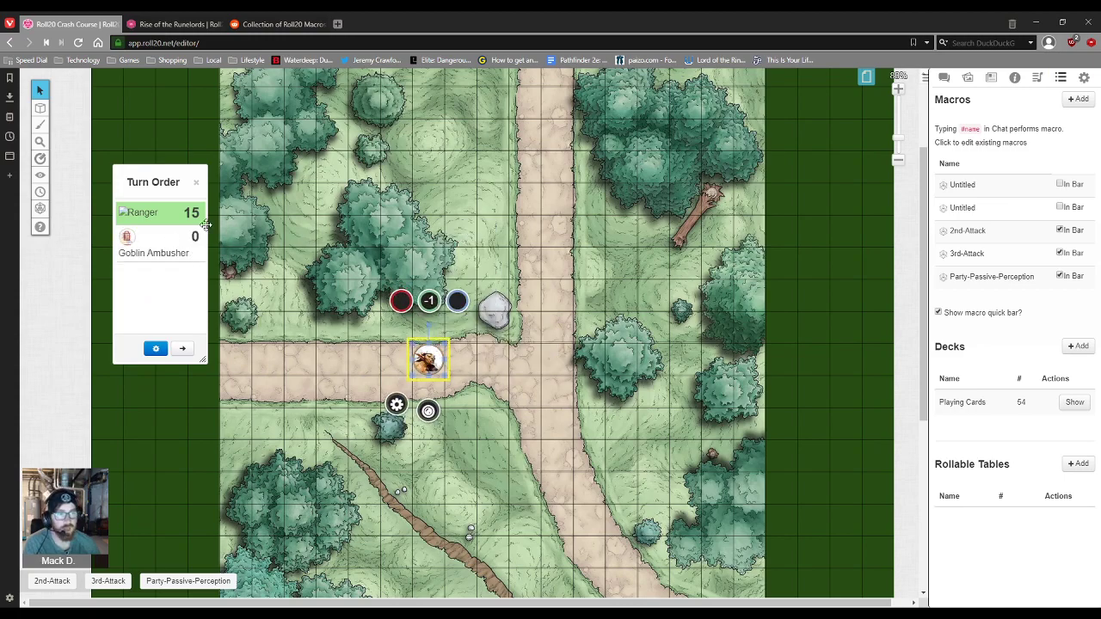
{"action": "left_click", "coordinate": [482, 415]}
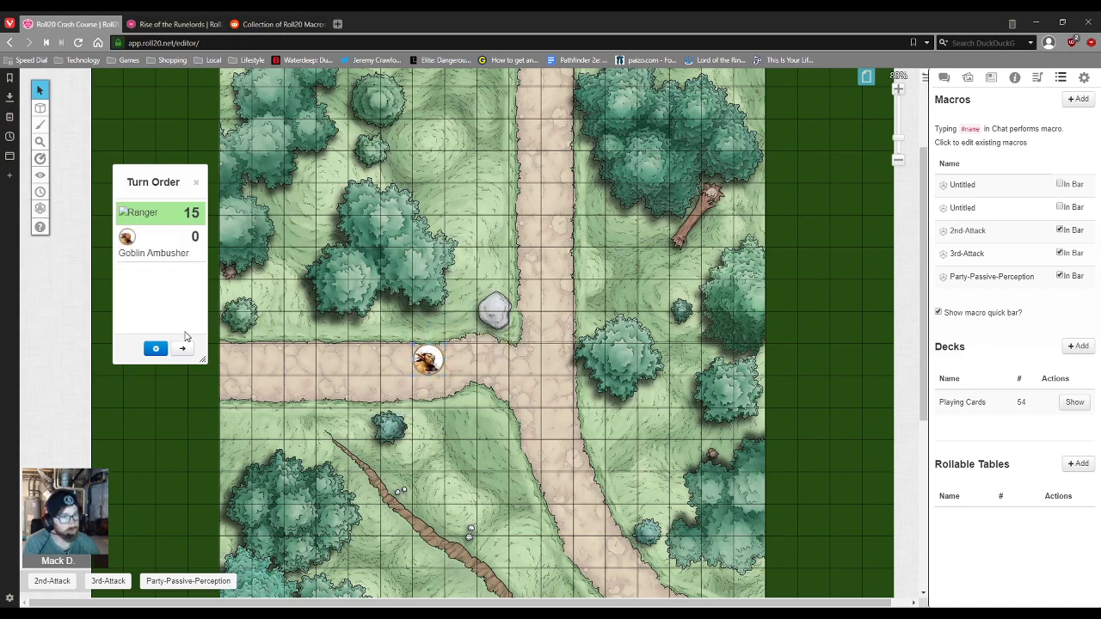
{"action": "left_click", "coordinate": [197, 182]}
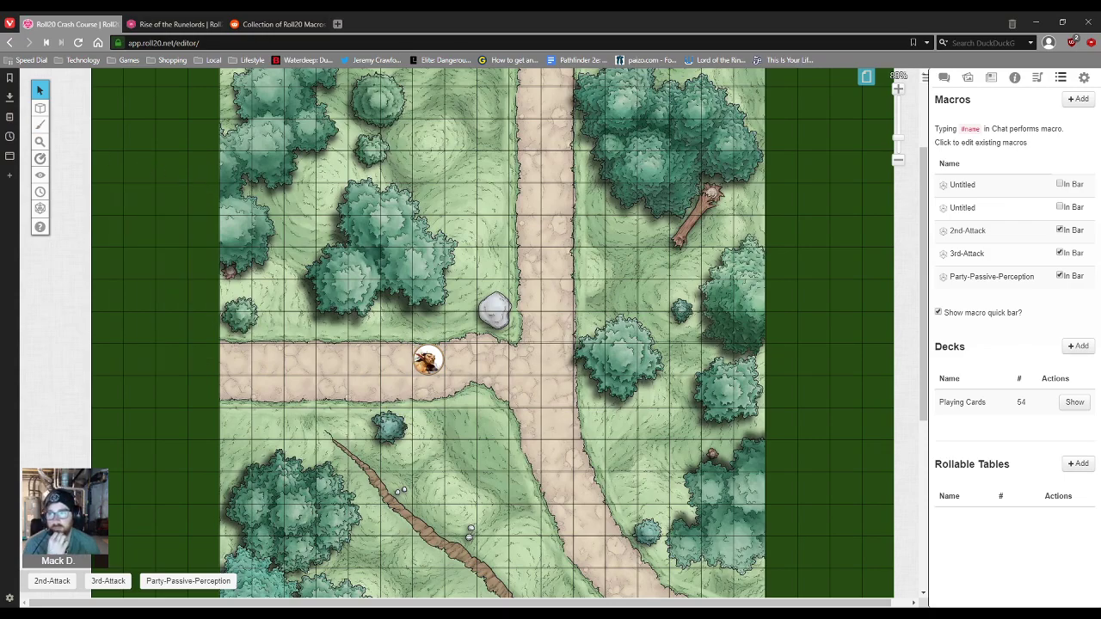
{"action": "scroll", "coordinate": [748, 332], "scroll_direction": "down", "scroll_amount": 3}
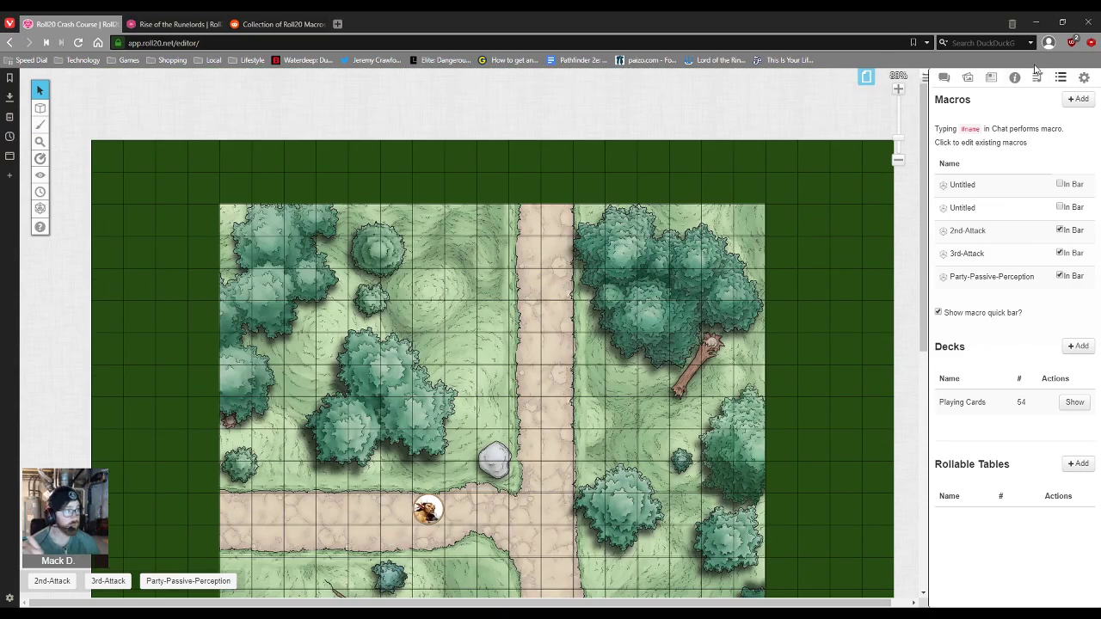
{"action": "scroll", "coordinate": [622, 320], "scroll_direction": "up", "scroll_amount": 3}
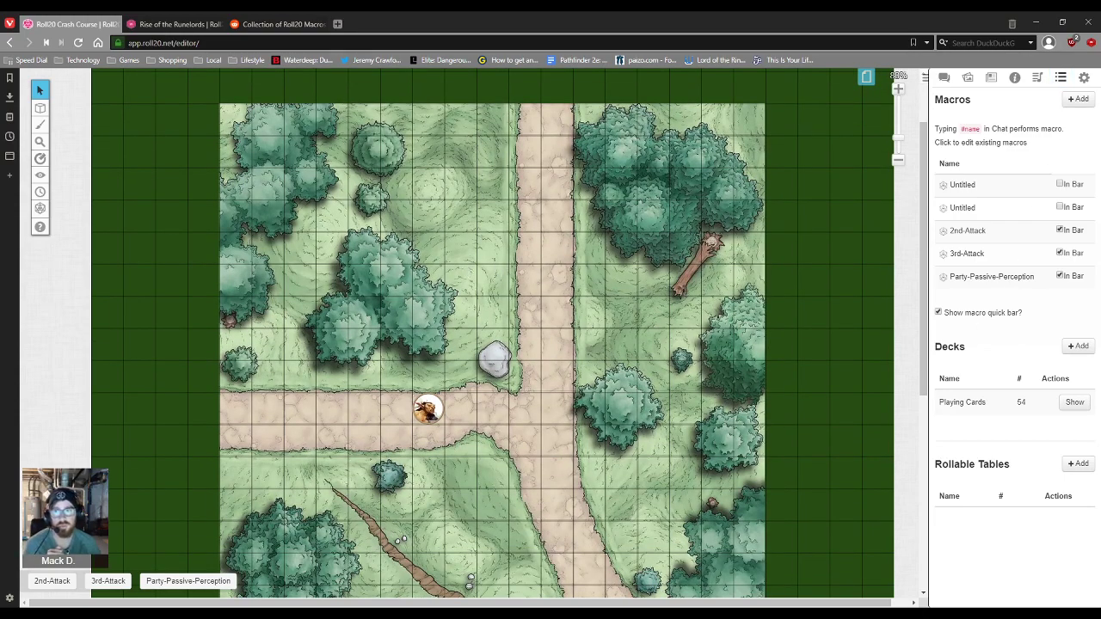
{"action": "left_click", "coordinate": [262, 24]}
{"action": "left_click", "coordinate": [194, 25]}
{"action": "left_click", "coordinate": [86, 25]}
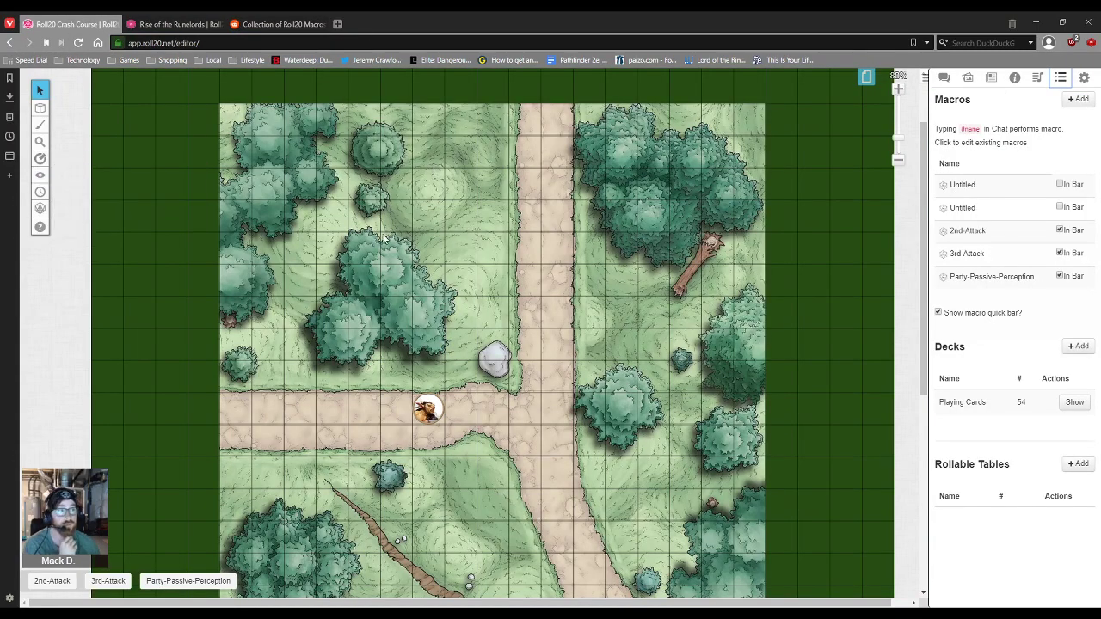
{"action": "scroll", "coordinate": [386, 240], "scroll_direction": "down", "scroll_amount": 1}
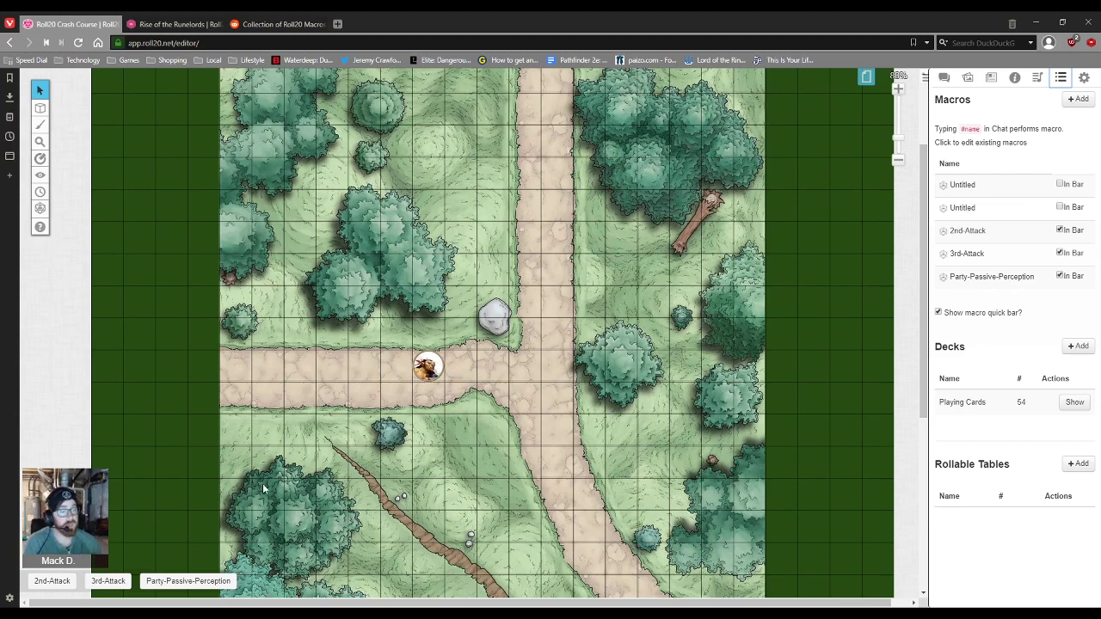